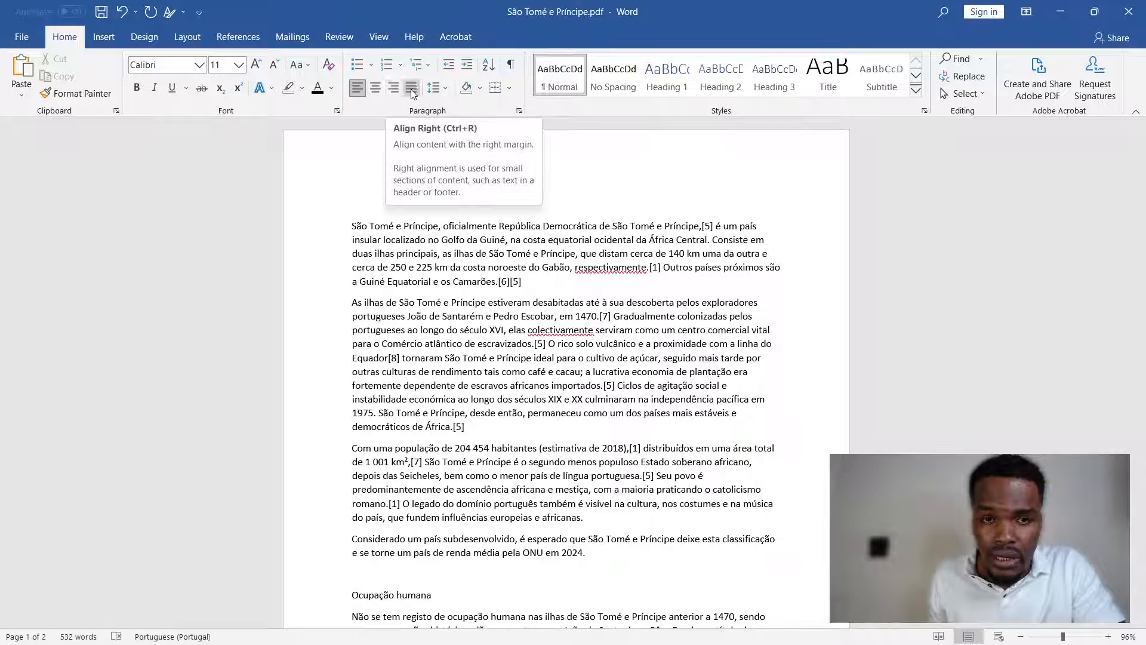
# - Justify the four introductory paragraphs above the "Ocupação humana" heading
pyautogui.moveTo(351, 226); pyautogui.dragTo(593, 560)
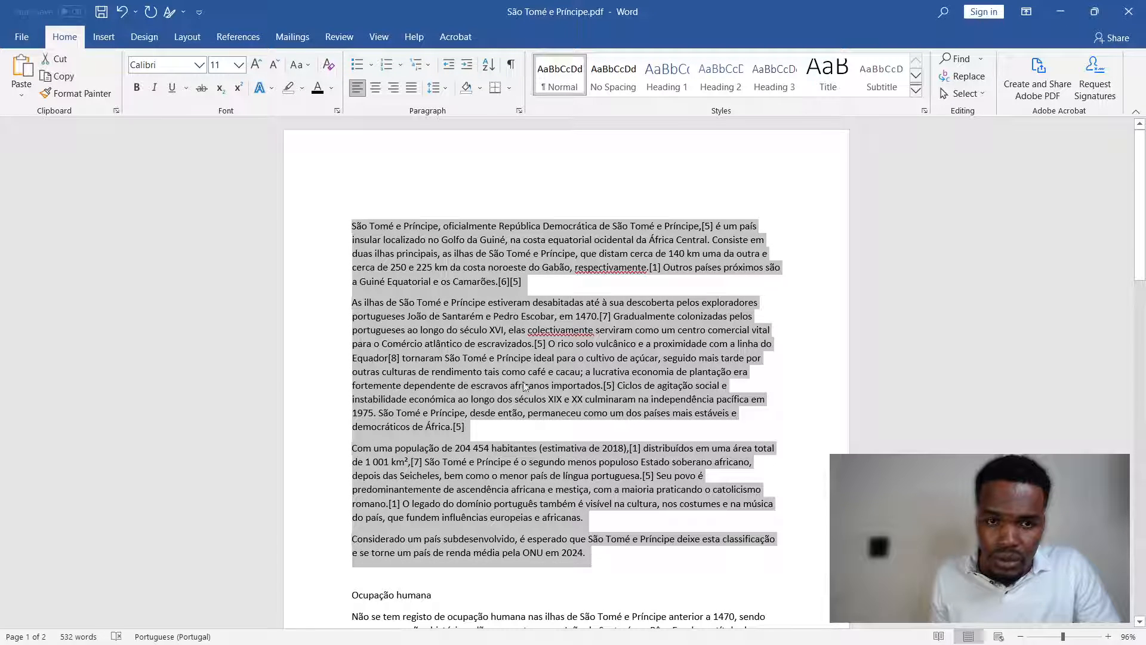
pyautogui.click(410, 89)
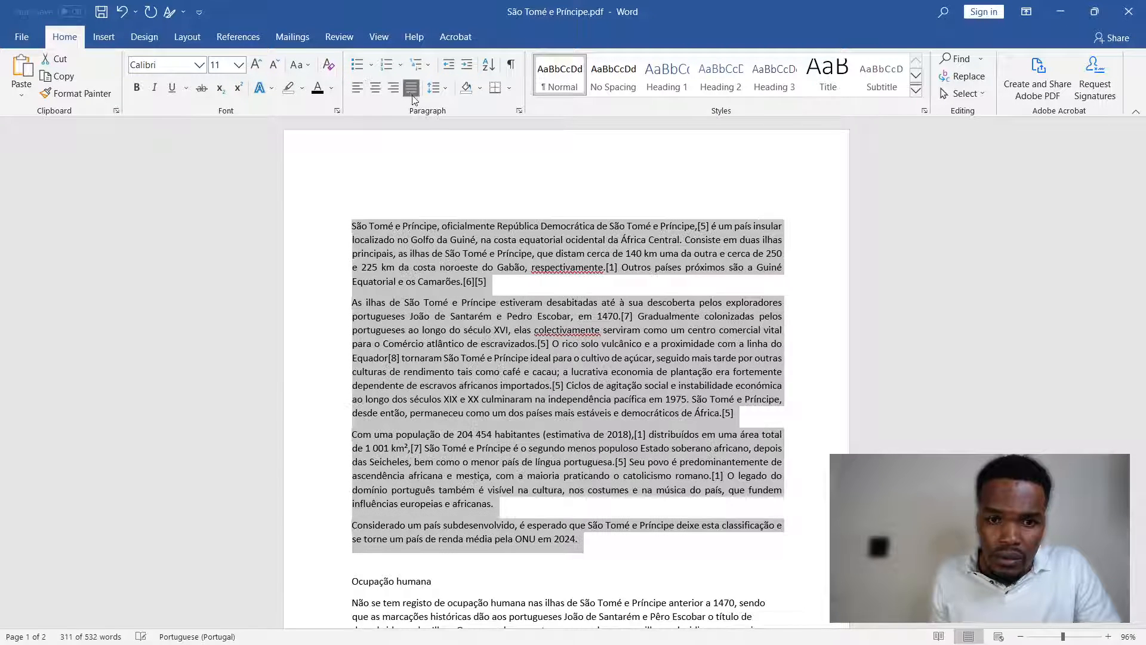
# - Set the selected paragraphs' alignment to Left in the paragraph settings, and return them to justified alignment
pyautogui.click(519, 112)
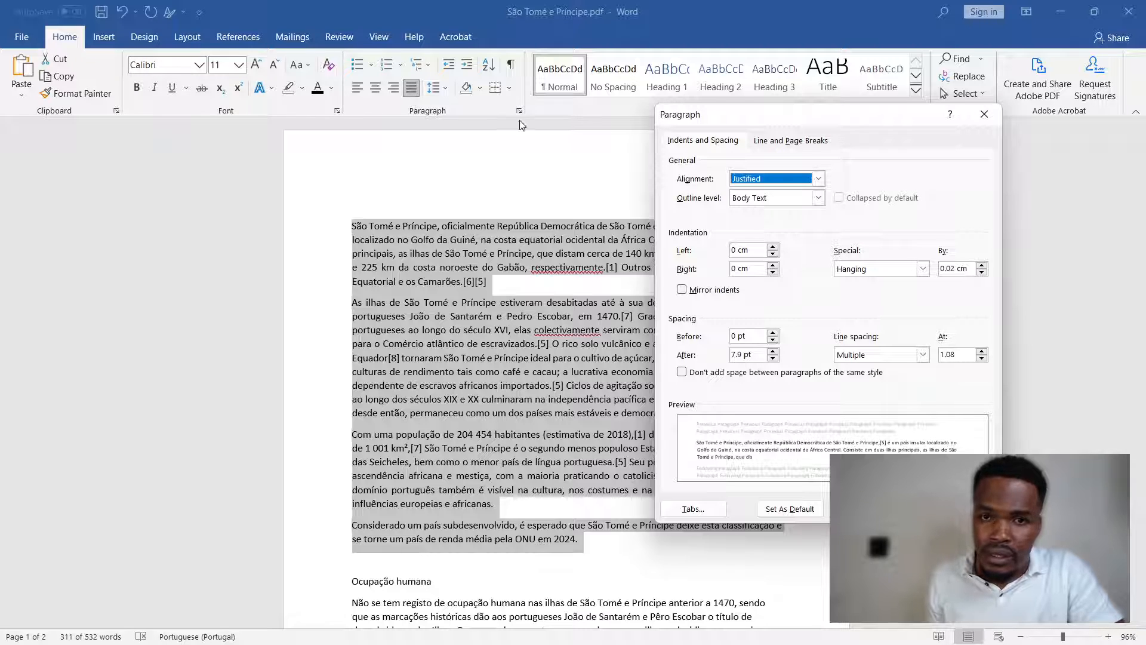
pyautogui.click(818, 179)
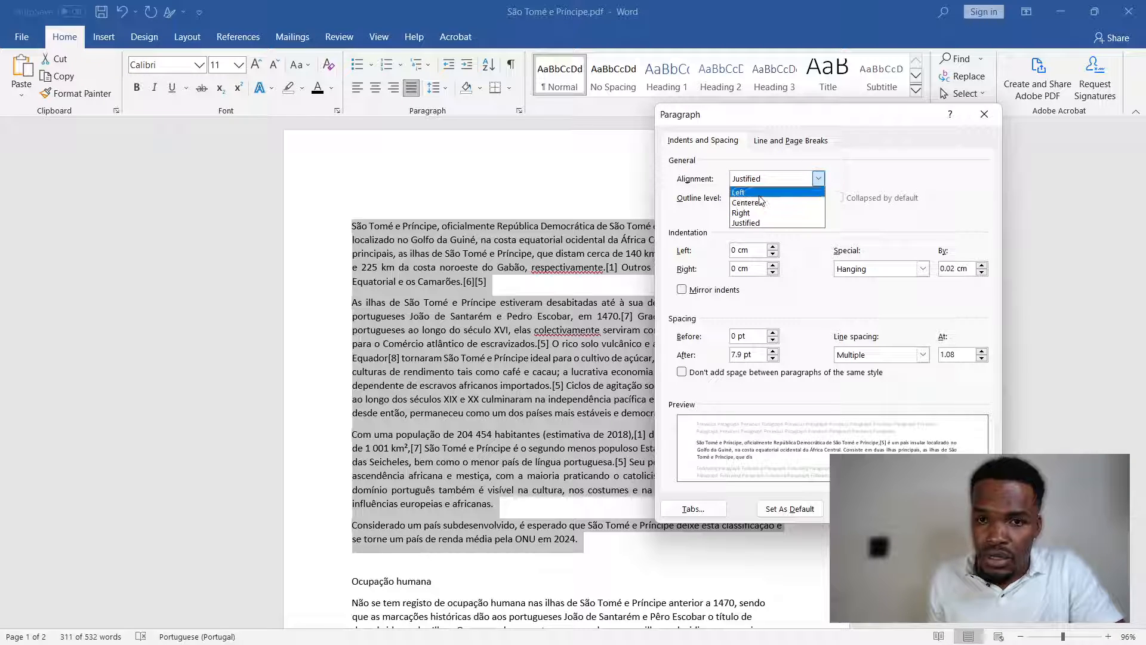
pyautogui.click(741, 192)
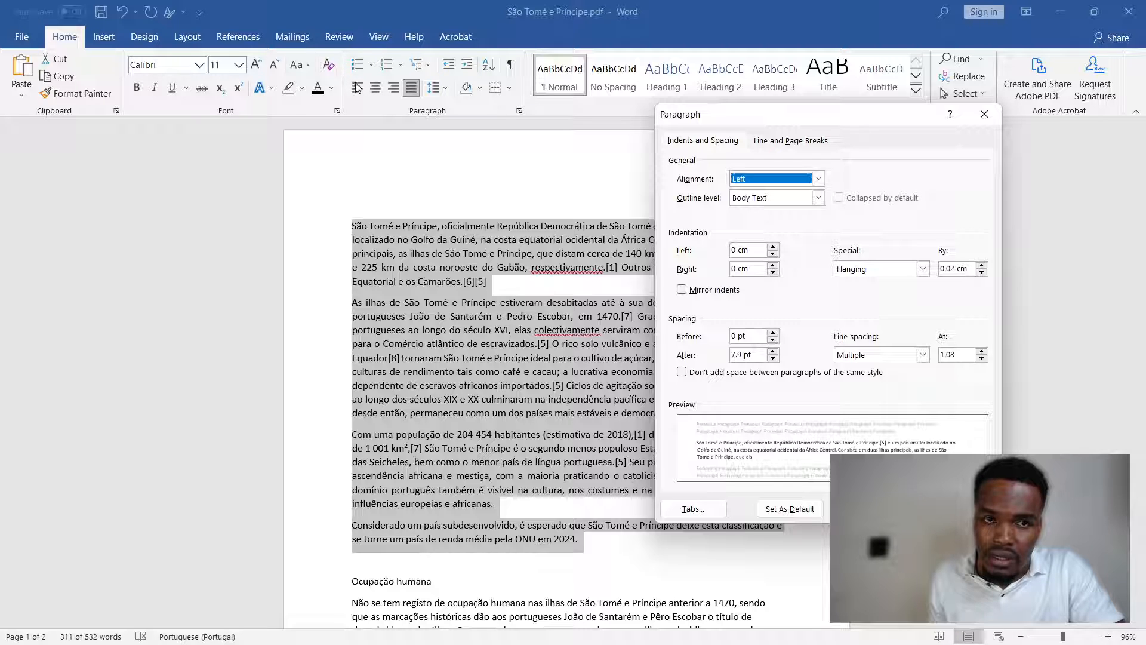
pyautogui.click(818, 179)
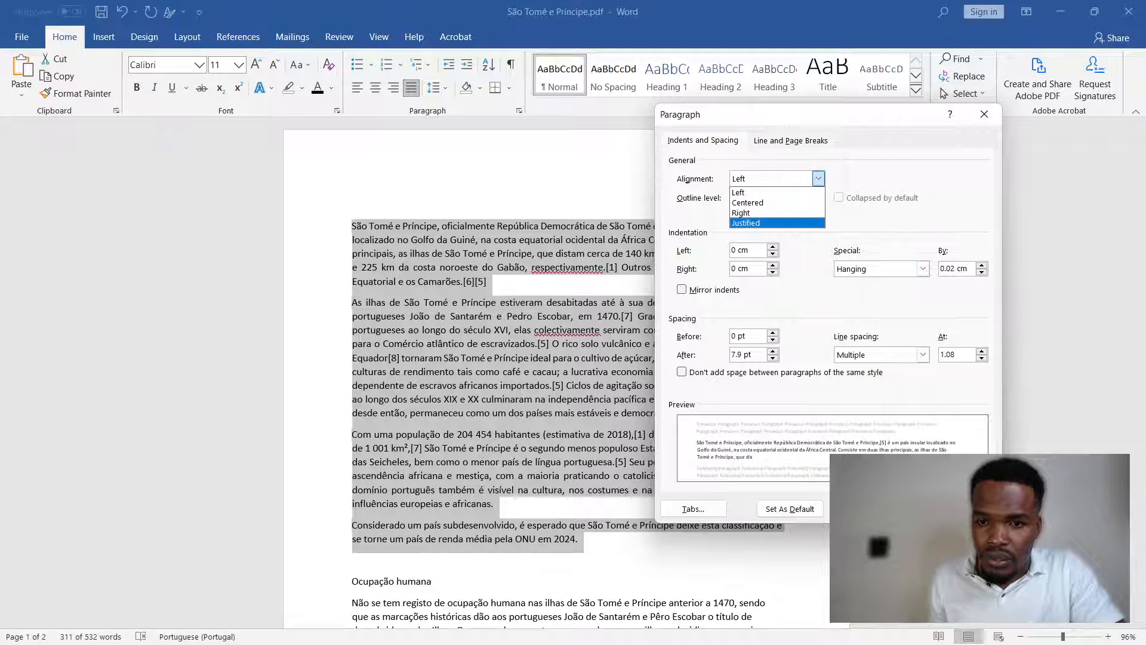
pyautogui.click(742, 193)
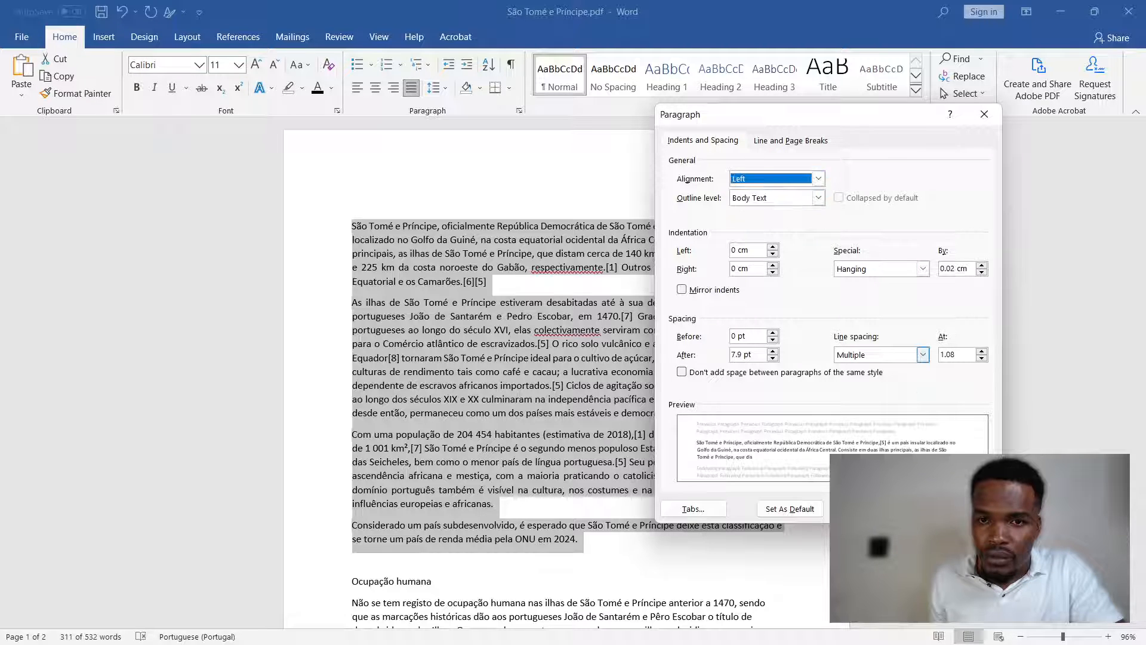
pyautogui.press('Return')
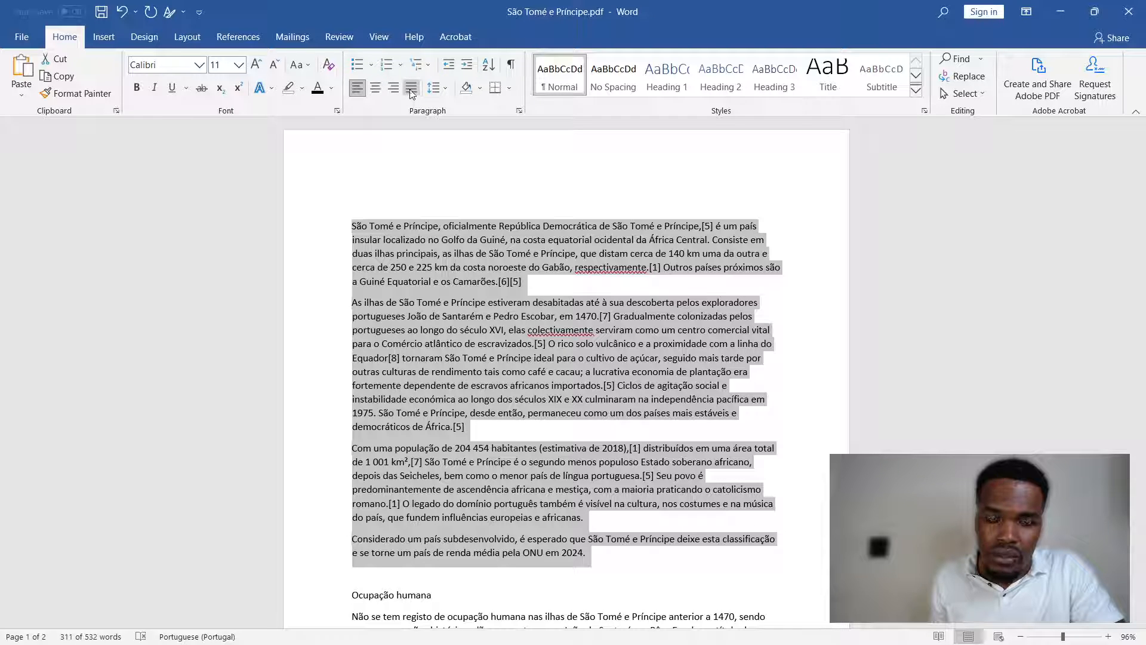
pyautogui.click(411, 88)
# - Set the left indentation of the selected introductory paragraphs to 2.6 cm in the paragraph settings
pyautogui.click(519, 110)
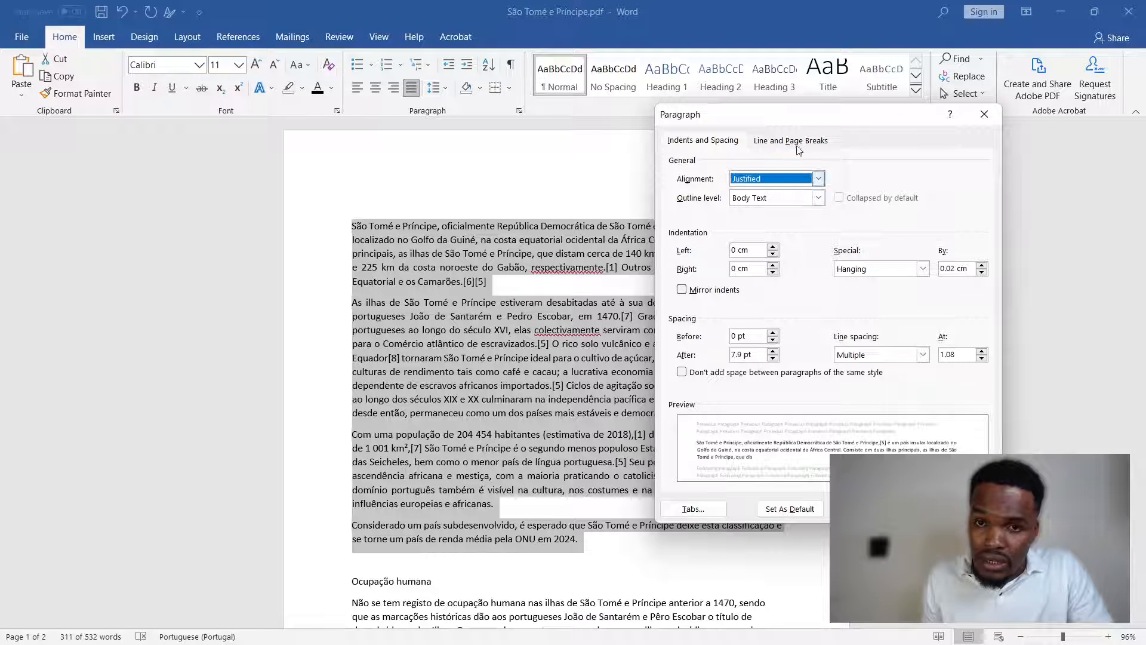
pyautogui.moveTo(794, 119); pyautogui.dragTo(936, 111)
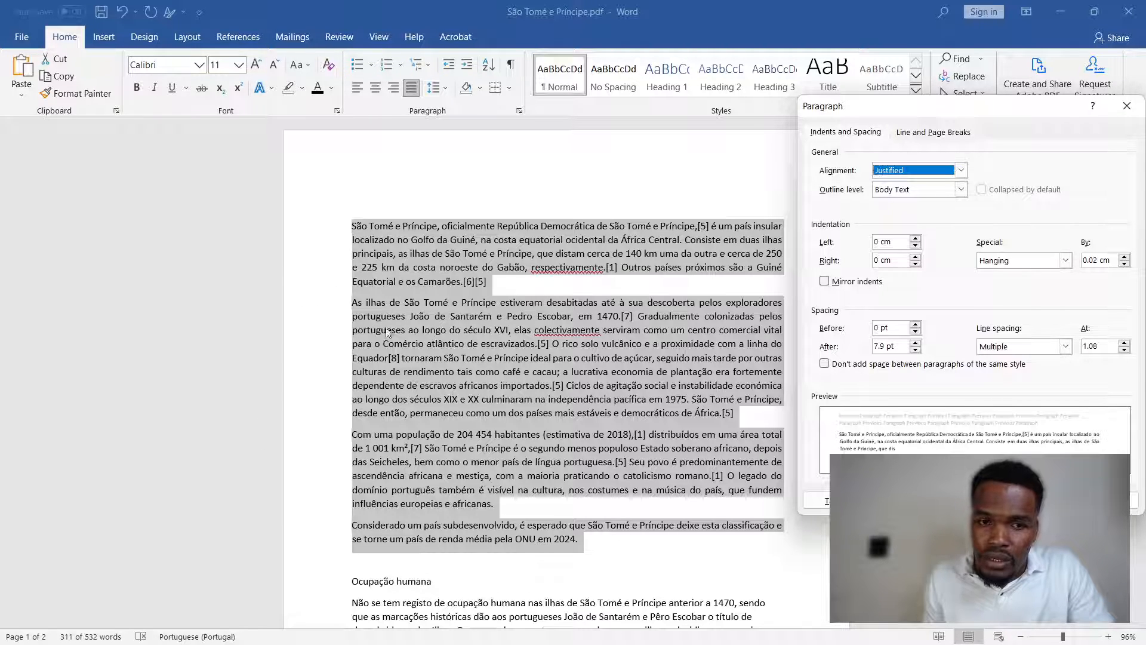
pyautogui.click(916, 238)
pyautogui.click(915, 239)
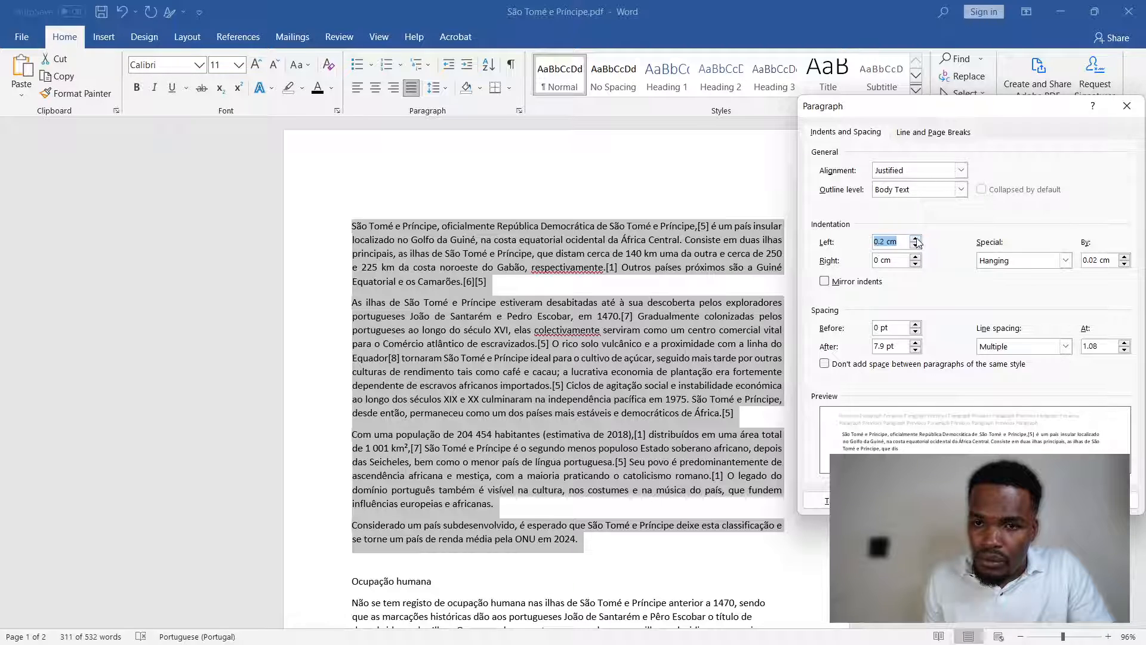
pyautogui.click(915, 239)
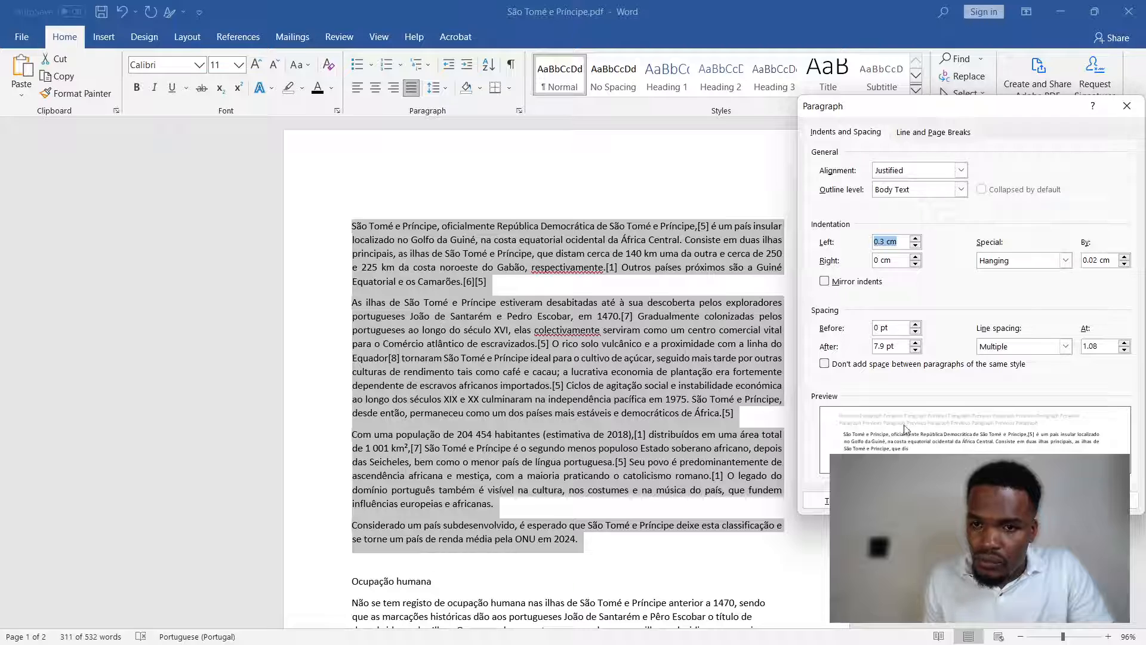
pyautogui.click(916, 239)
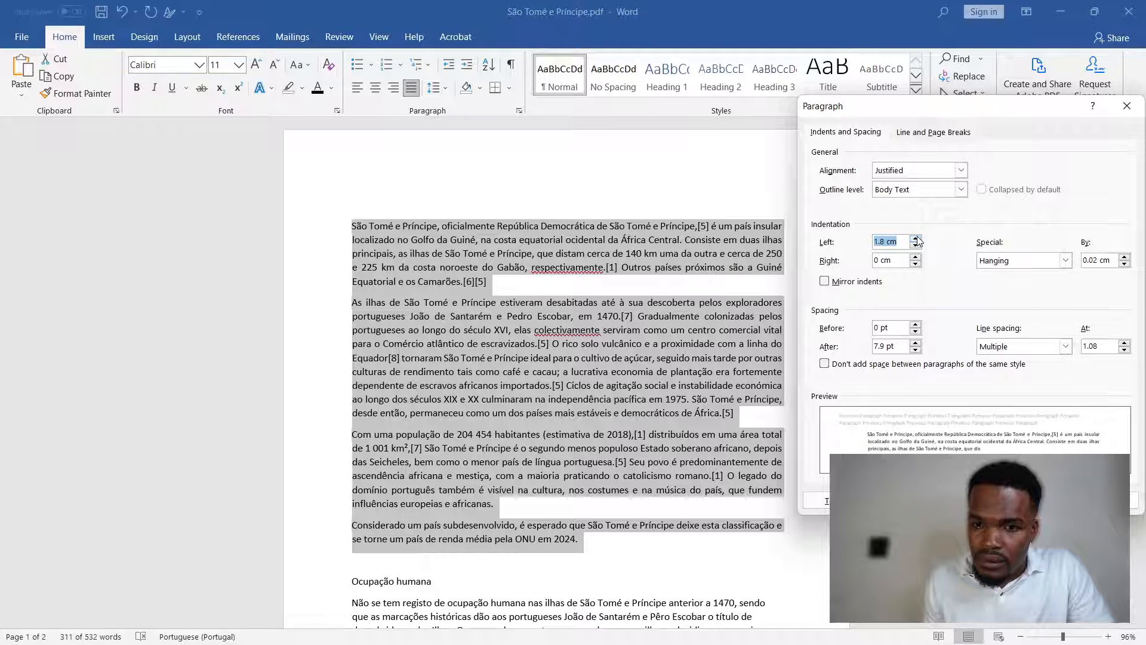
pyautogui.click(916, 238)
pyautogui.click(916, 239)
pyautogui.click(916, 238)
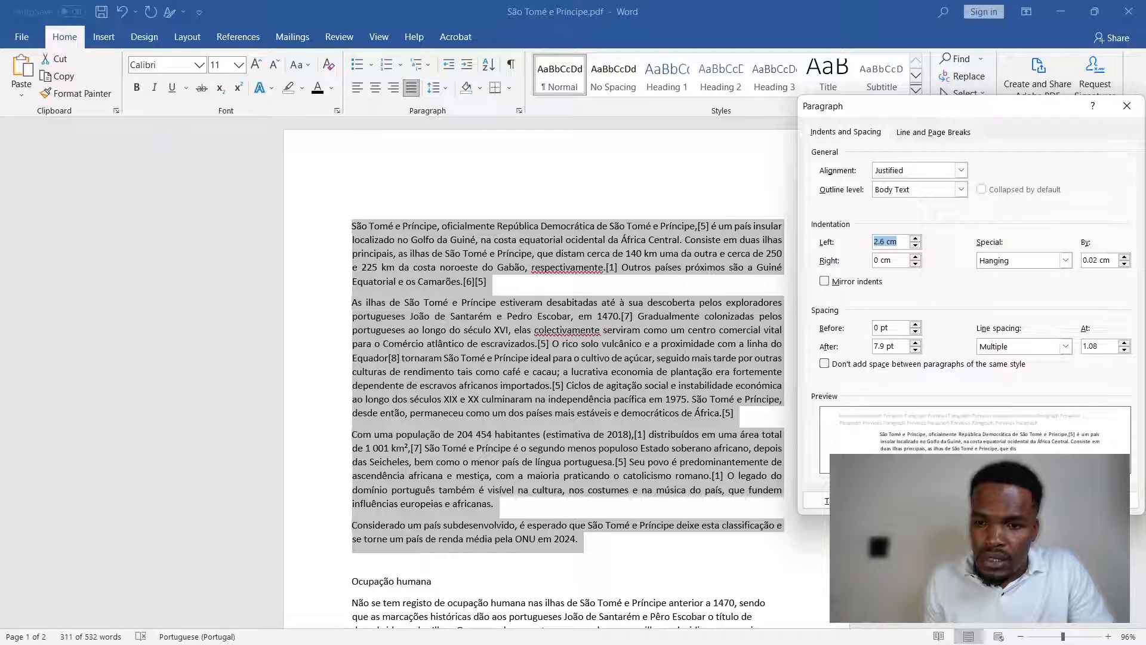
pyautogui.press('Return')
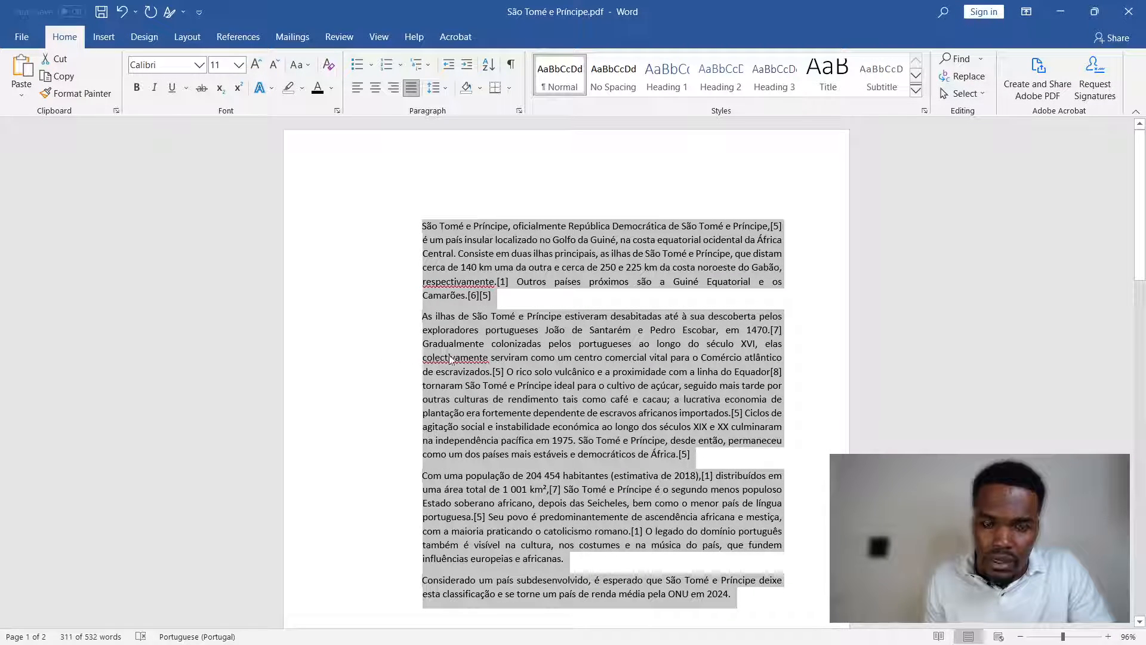
# - Change the left indentation of the selected paragraphs to -2.6 cm so the text extends beyond the left margin
pyautogui.scroll(-4, 597, 388)
pyautogui.scroll(3, 489, 379)
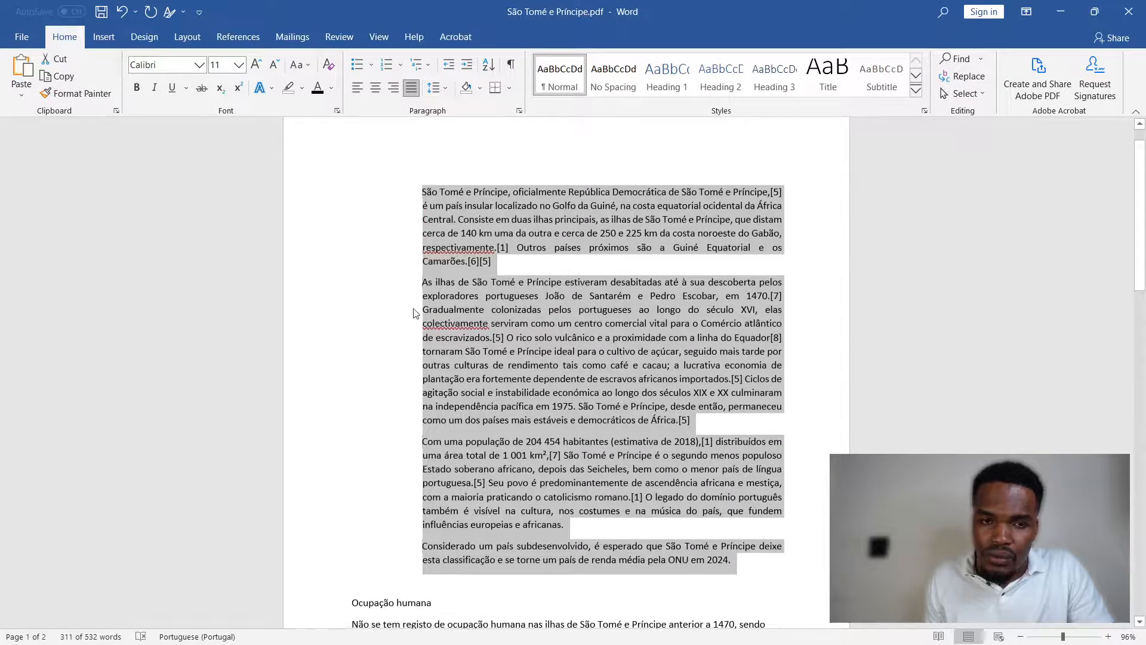
pyautogui.click(519, 110)
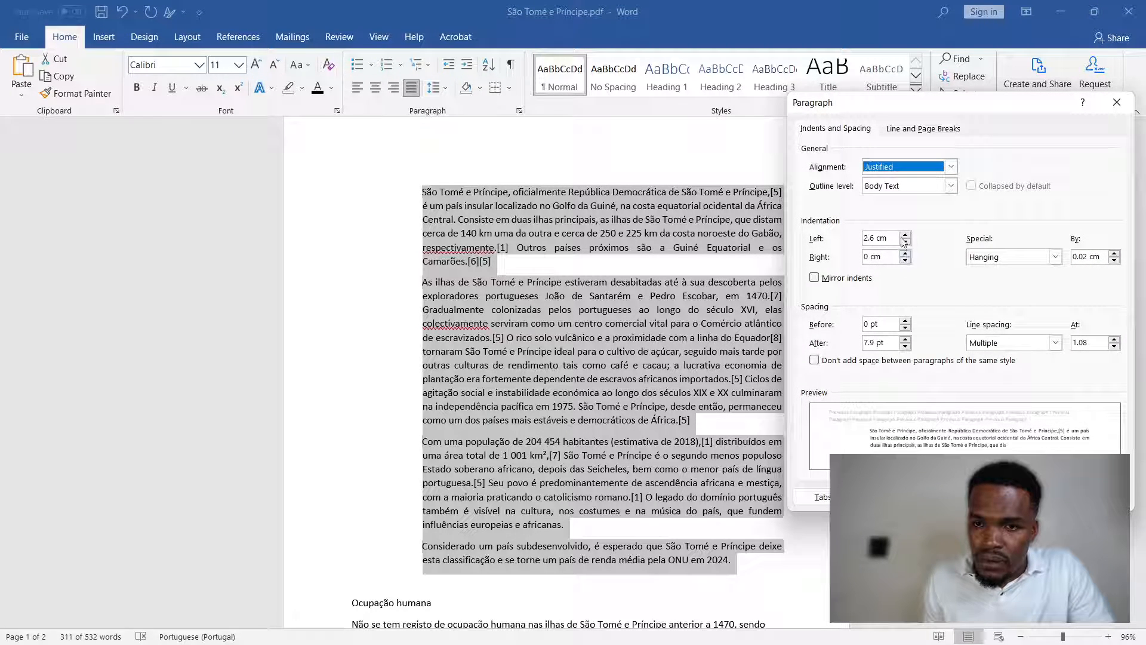
pyautogui.click(864, 239)
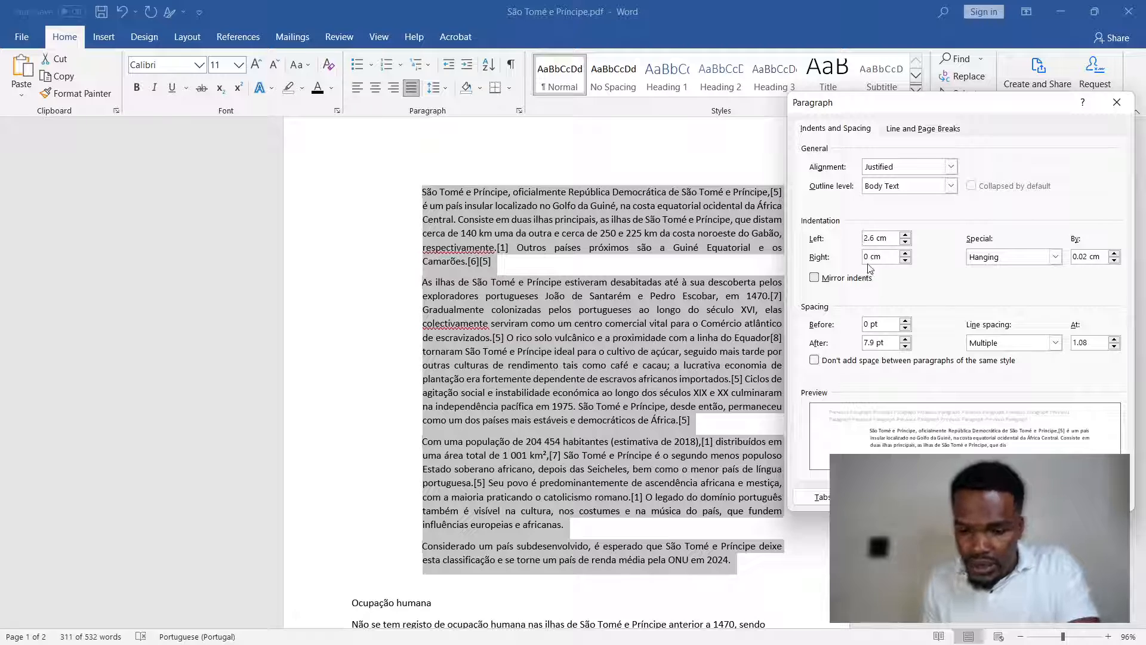
pyautogui.write('-')
pyautogui.press('Return')
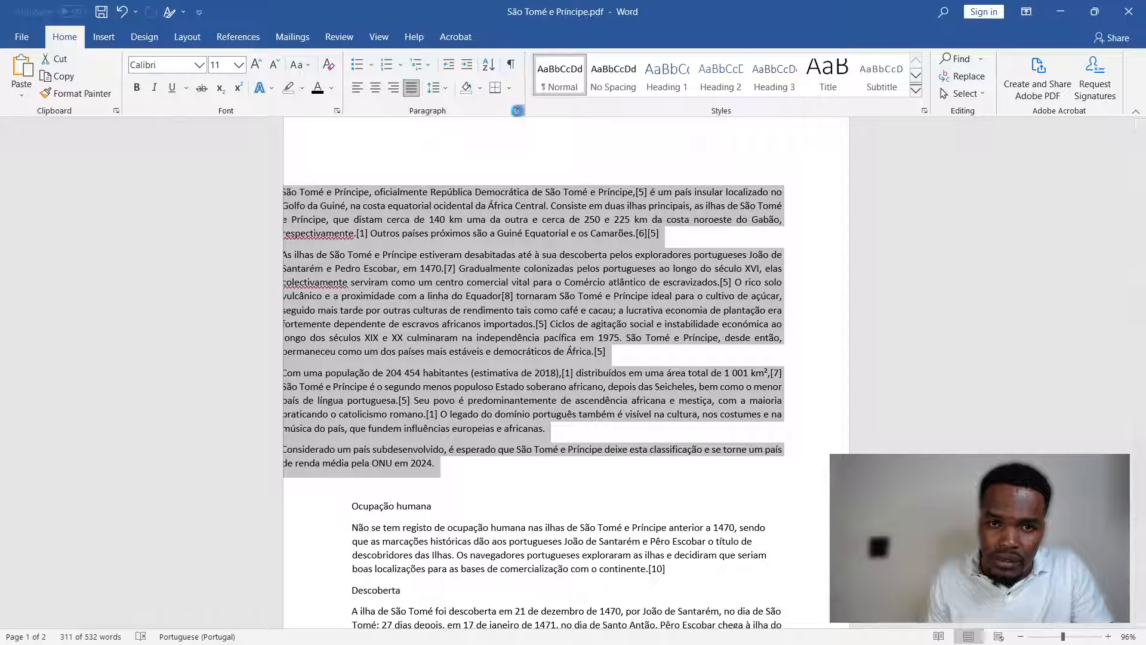
# - Remove the minus sign from the selected paragraphs' left indentation, making it 2.6 cm
pyautogui.click(519, 111)
pyautogui.click(869, 238)
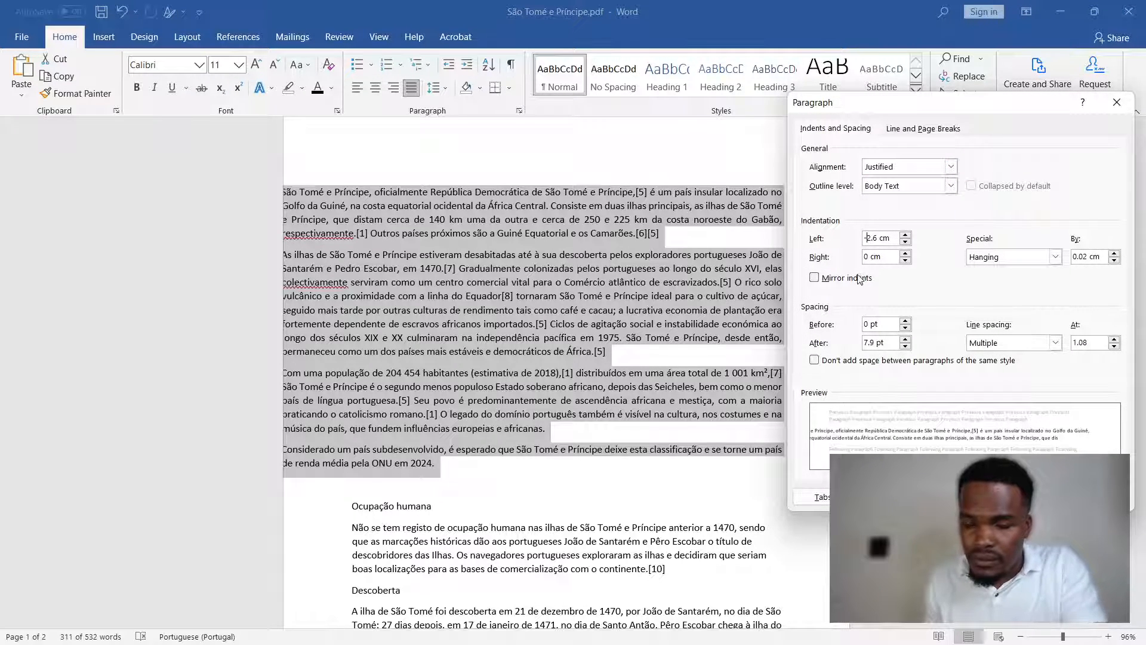
pyautogui.press('BackSpace')
pyautogui.press('Return')
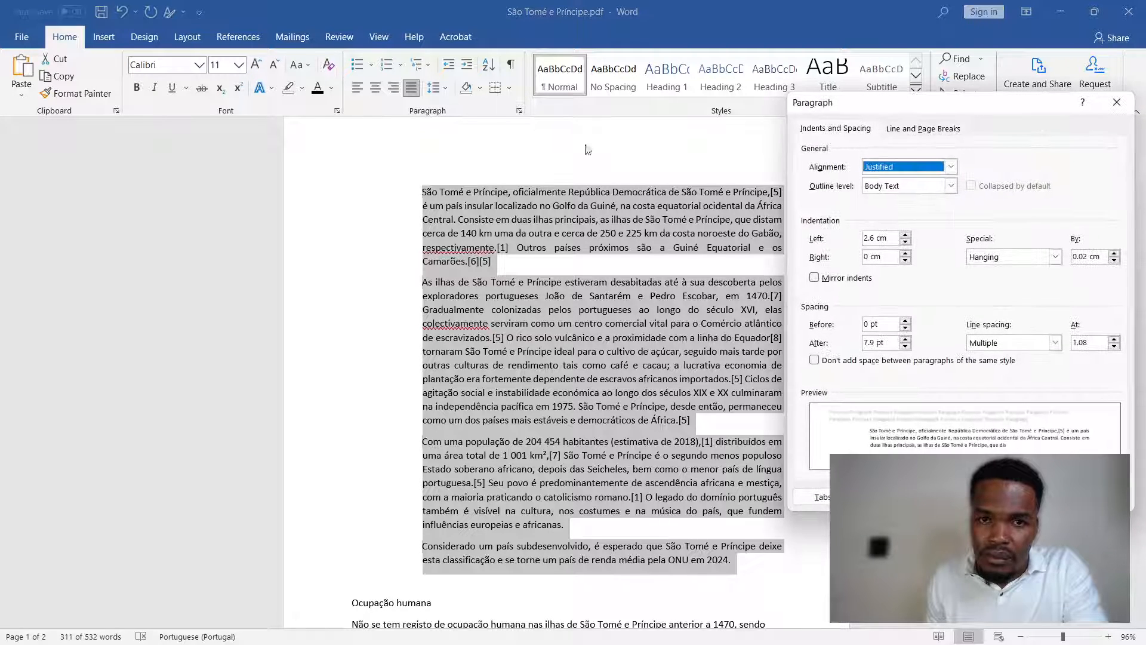
# - Reset the left indentation of the selected introductory paragraphs to 0 cm
pyautogui.click(519, 110)
pyautogui.moveTo(875, 237); pyautogui.dragTo(809, 236)
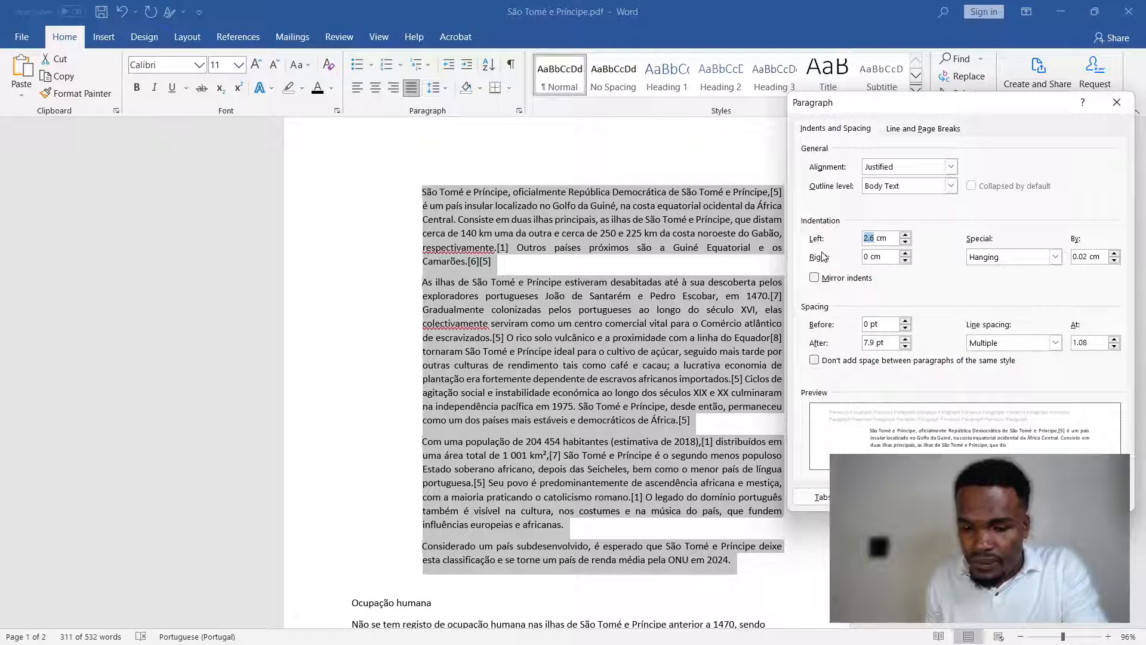
pyautogui.write('0')
pyautogui.press('Return')
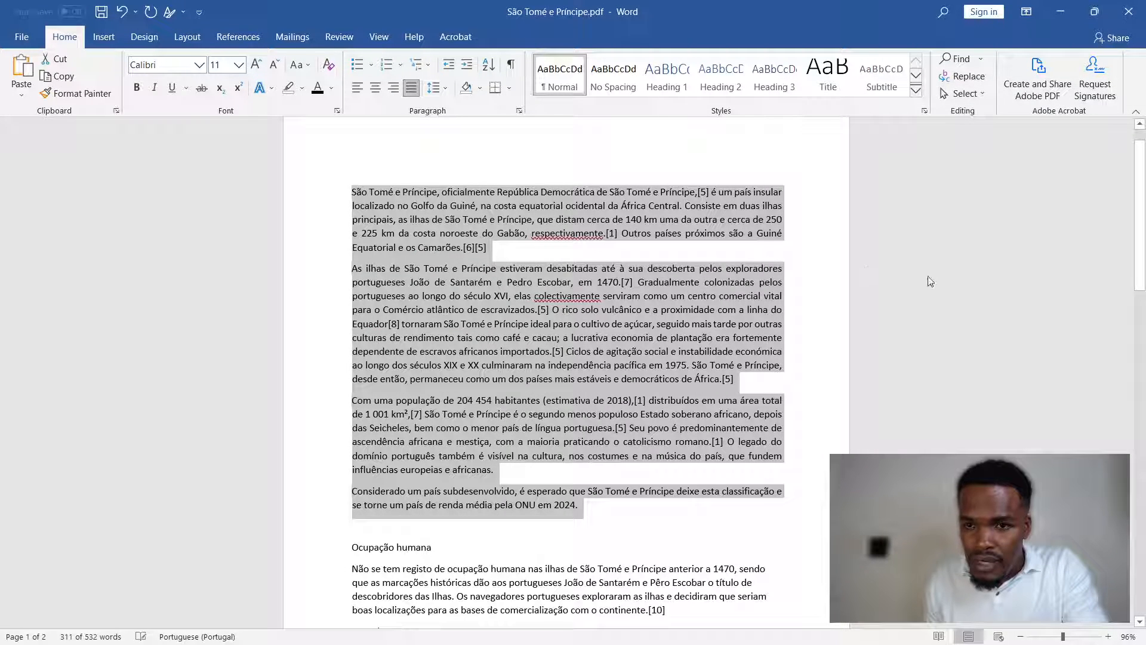
# - Set the right indentation of the selected introductory paragraphs to 2.6 cm in the paragraph settings
pyautogui.click(519, 111)
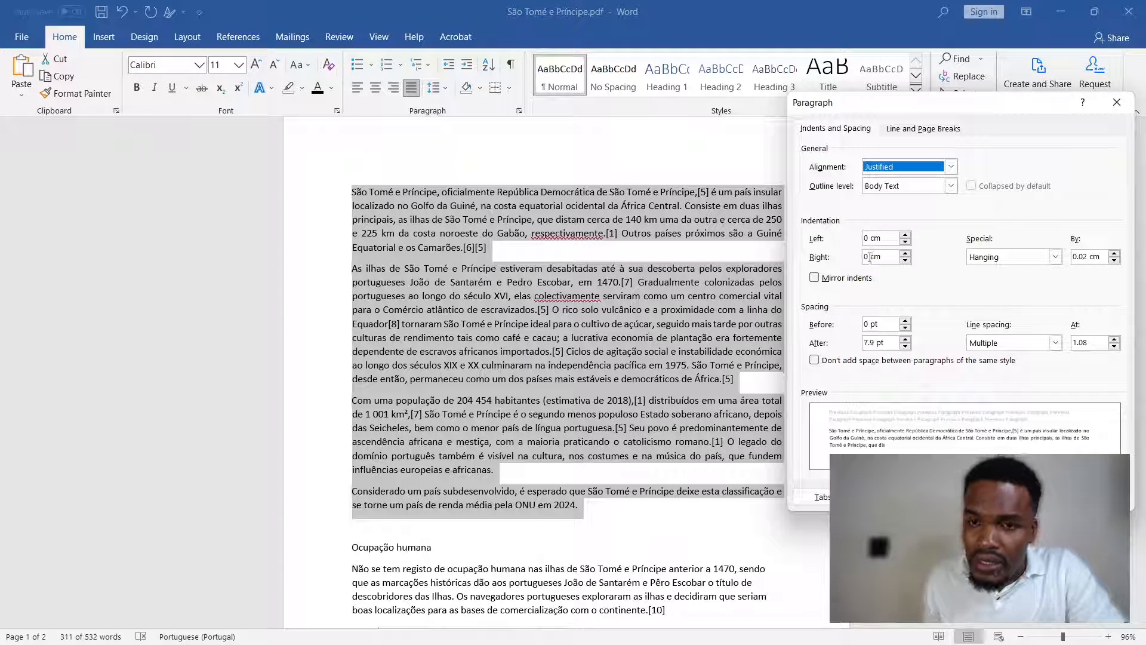
pyautogui.moveTo(870, 257); pyautogui.dragTo(863, 257)
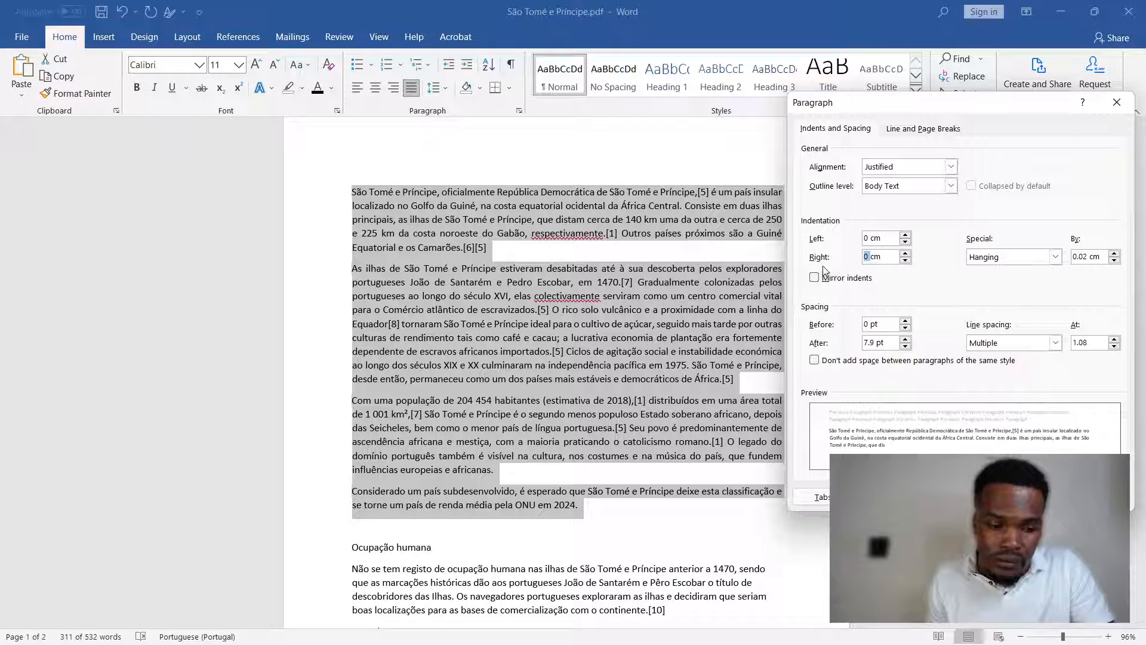
pyautogui.write('2.6')
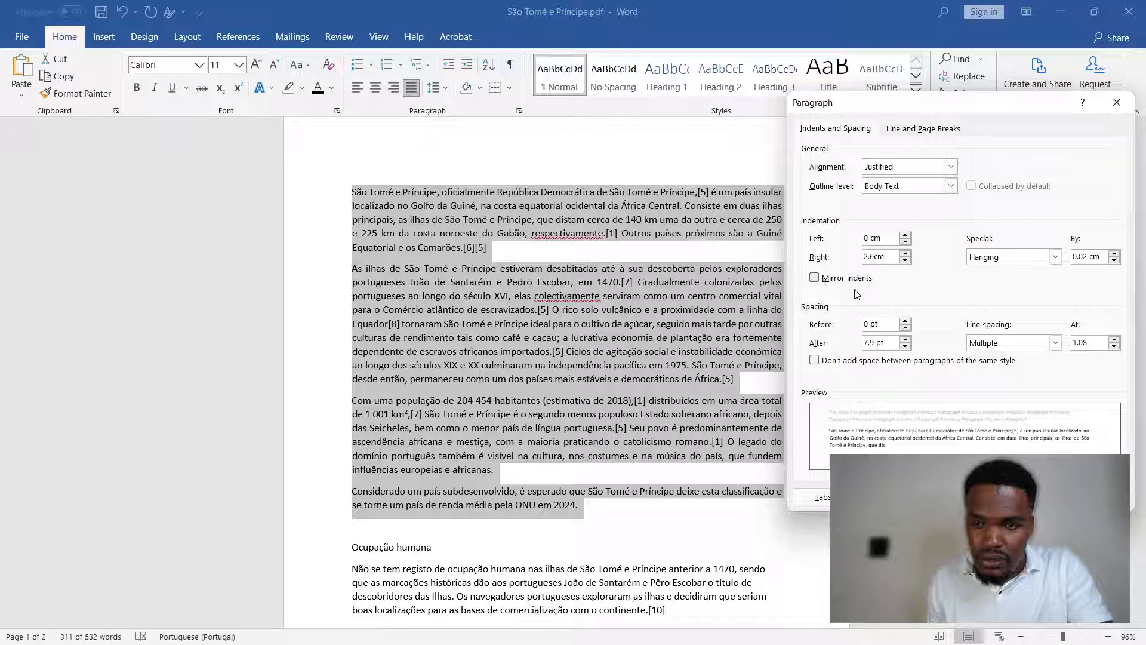
pyautogui.moveTo(952, 108); pyautogui.dragTo(213, 120)
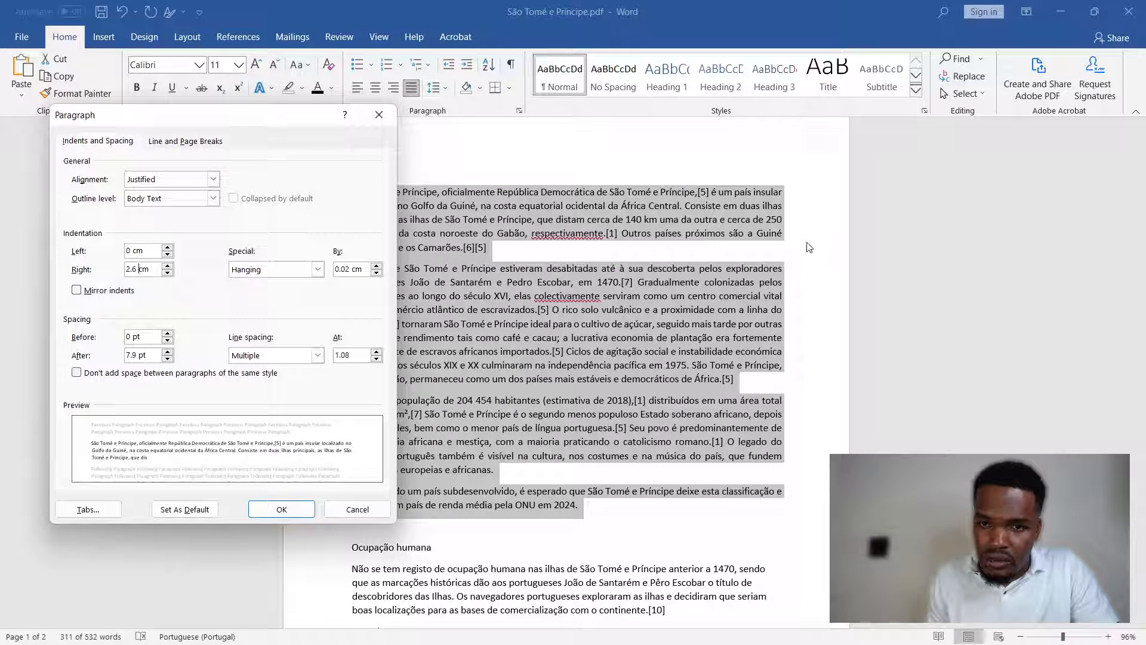
pyautogui.moveTo(240, 119); pyautogui.dragTo(1042, 138)
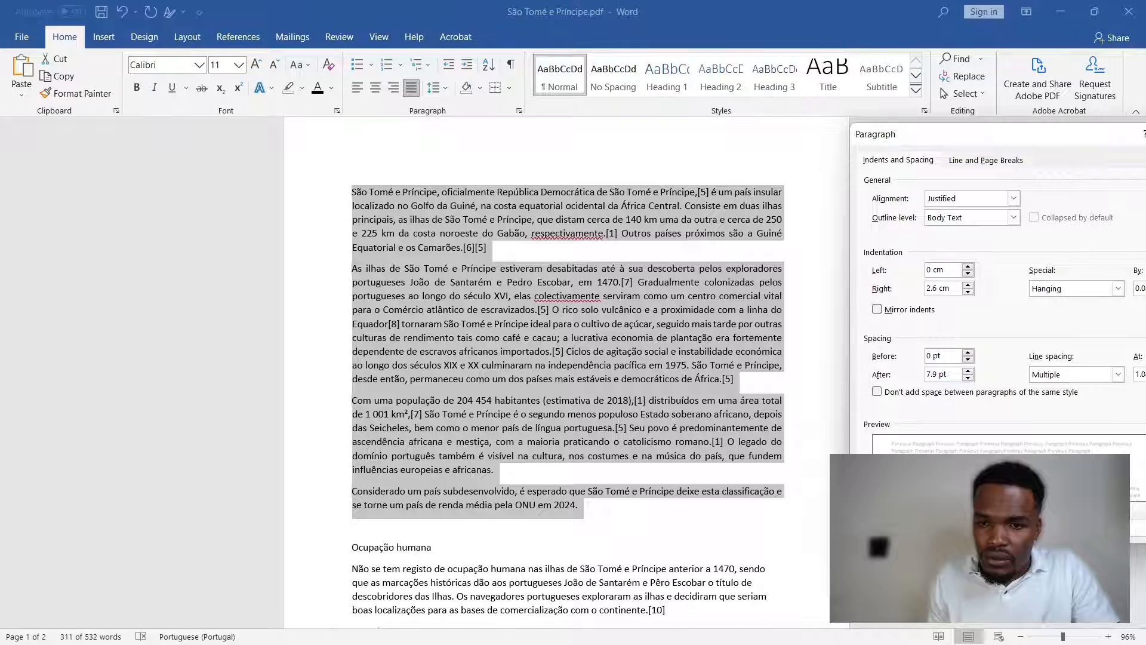
pyautogui.press('Return')
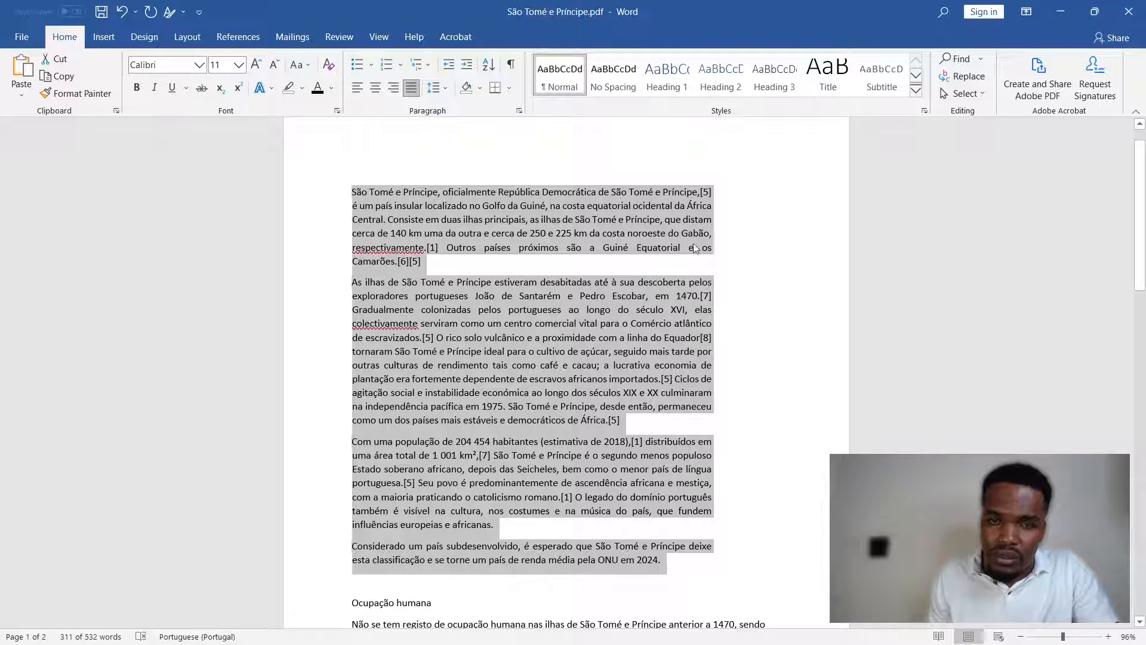
# - Change the right indentation of the selected paragraphs to -2.6 cm so the text extends beyond the right margin
pyautogui.click(519, 110)
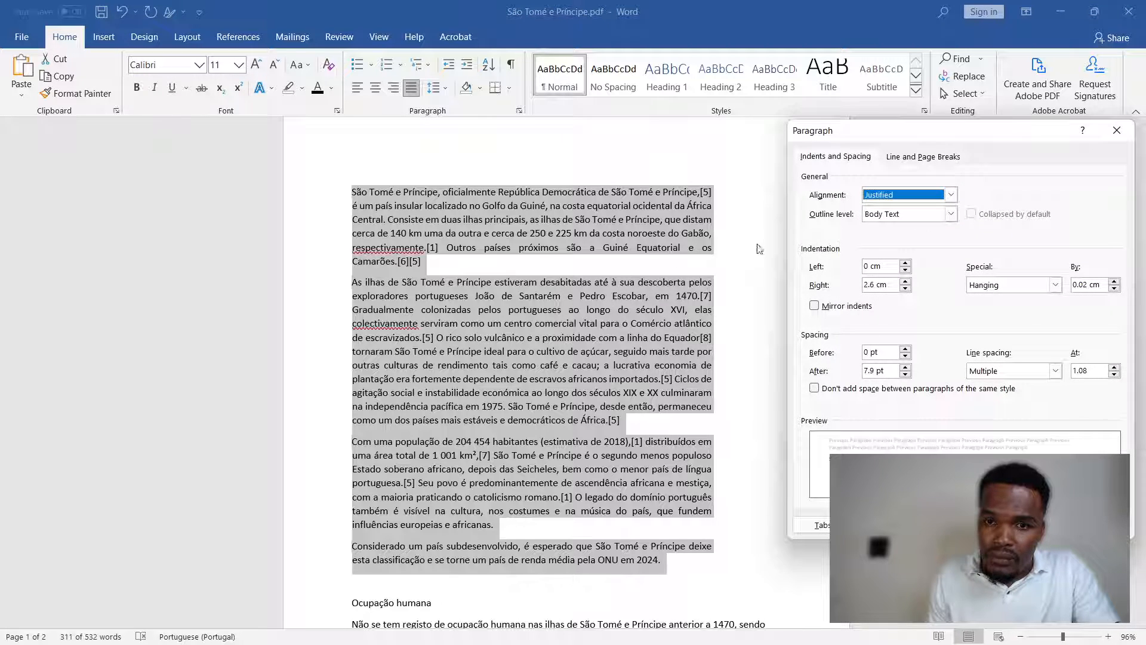
pyautogui.moveTo(888, 285); pyautogui.dragTo(860, 285)
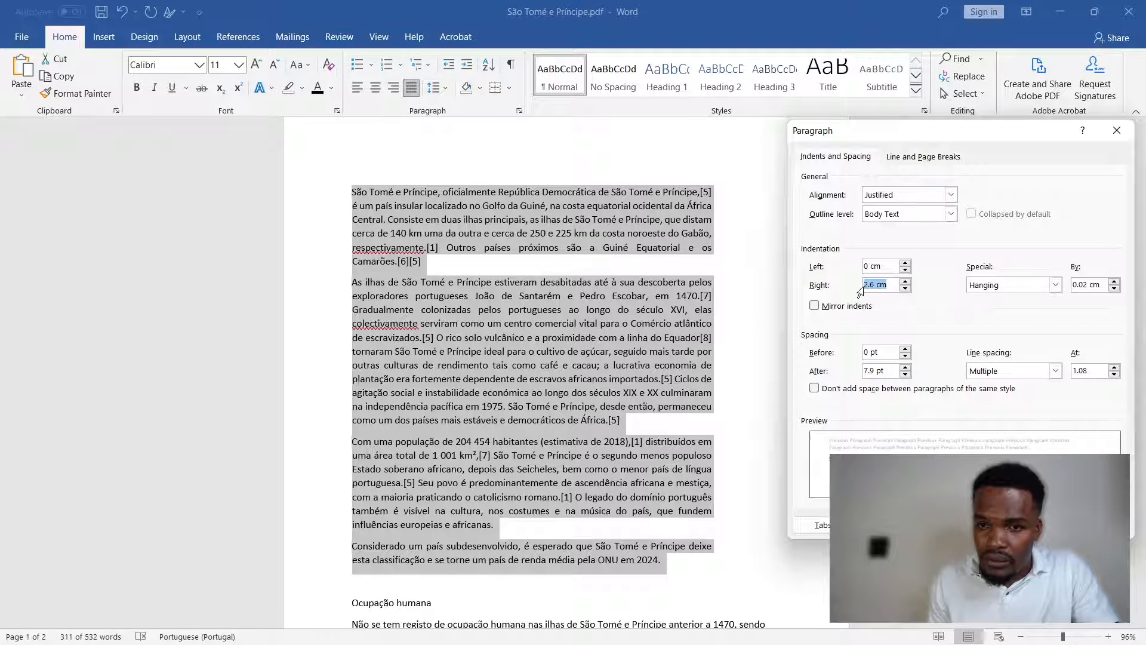
pyautogui.click(864, 285)
pyautogui.write('-')
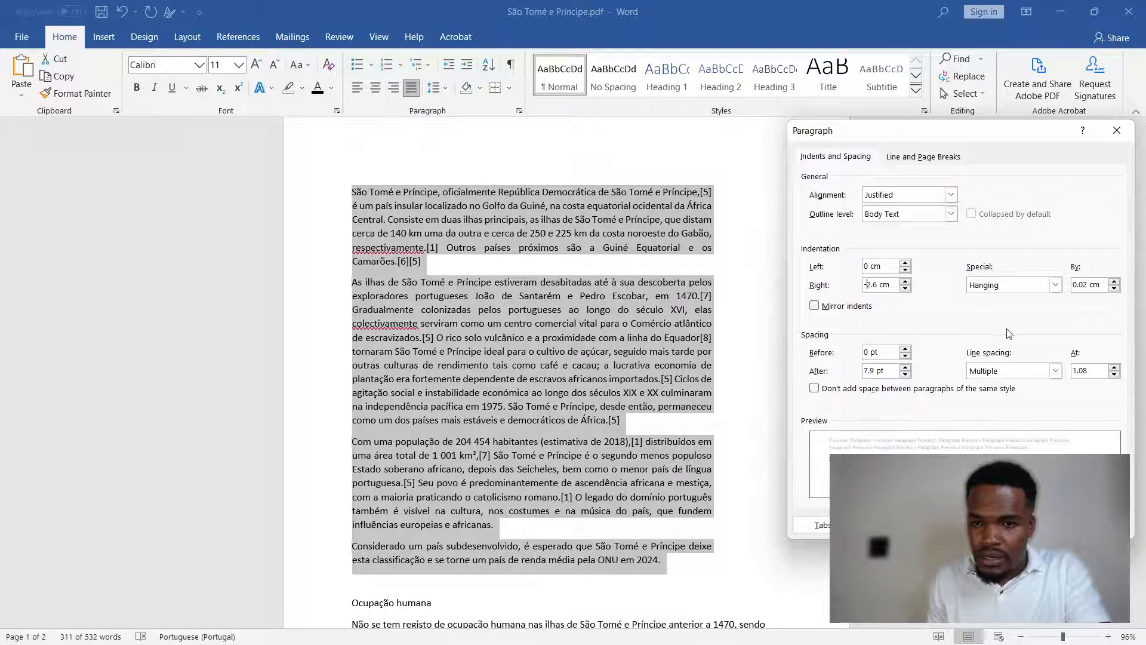
pyautogui.press('Return')
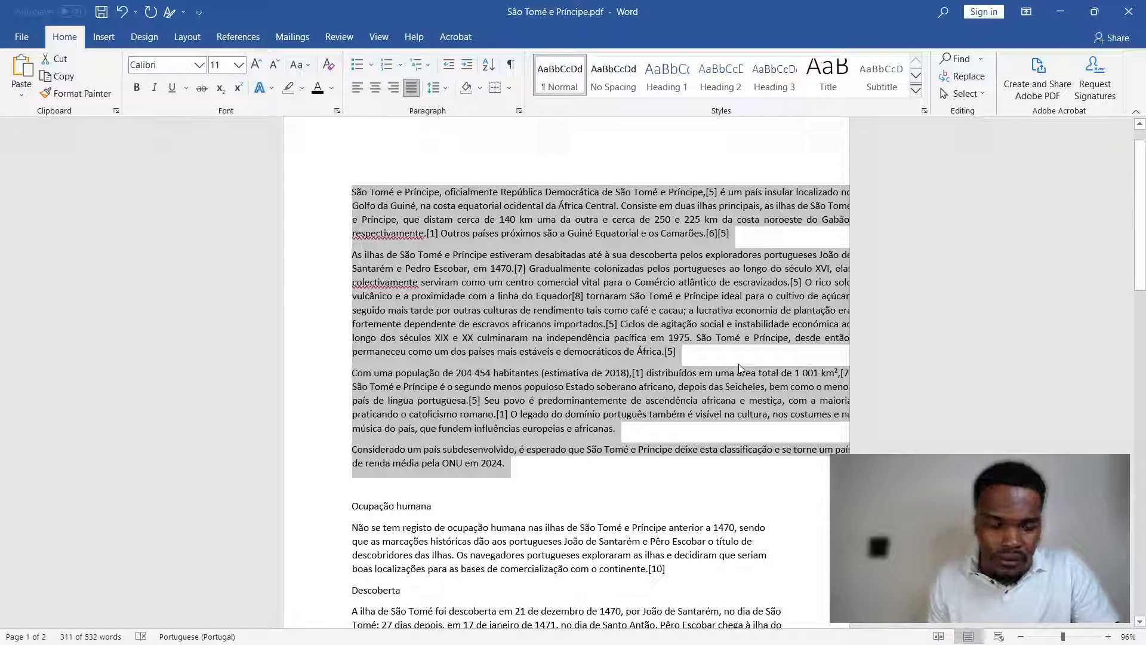
# - Undo the last two right indentation changes and deselect the introductory paragraphs
pyautogui.hotkey('ctrl', 'z')
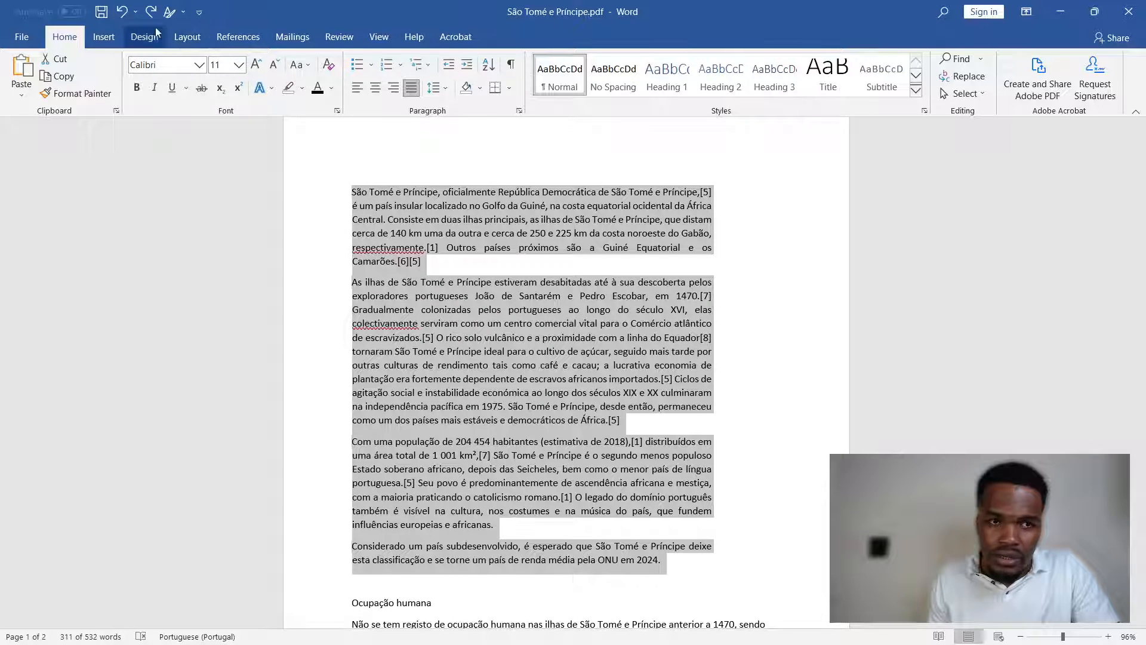
pyautogui.click(122, 12)
pyautogui.click(722, 414)
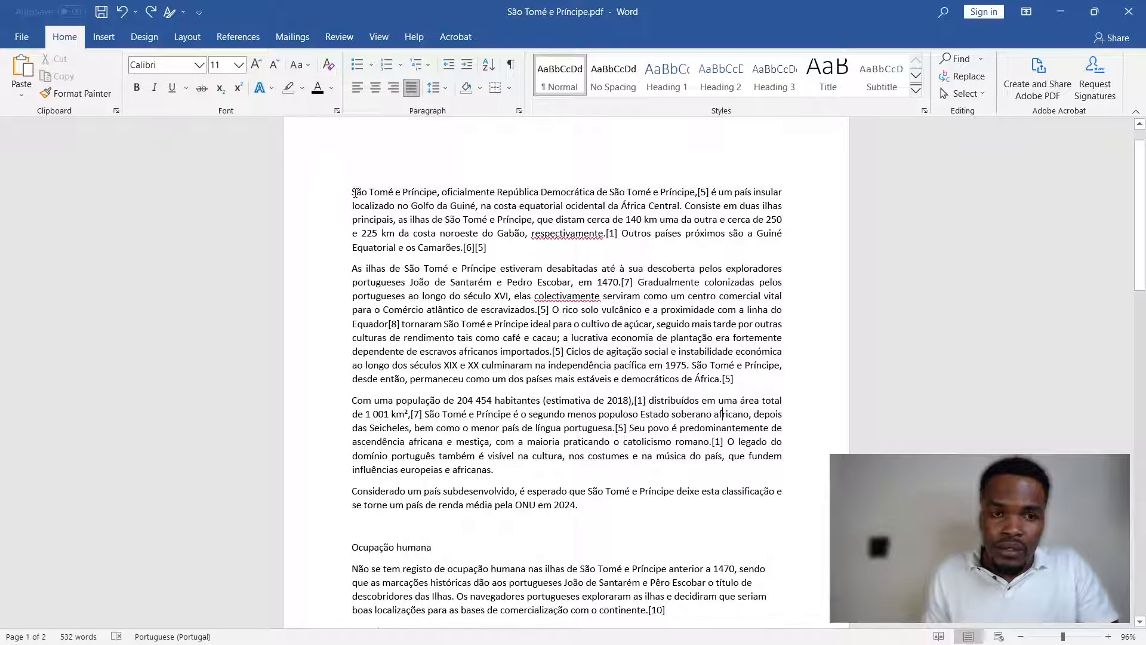
# - View the available special indentation types in the paragraph settings, leaving the document unchanged
pyautogui.click(519, 111)
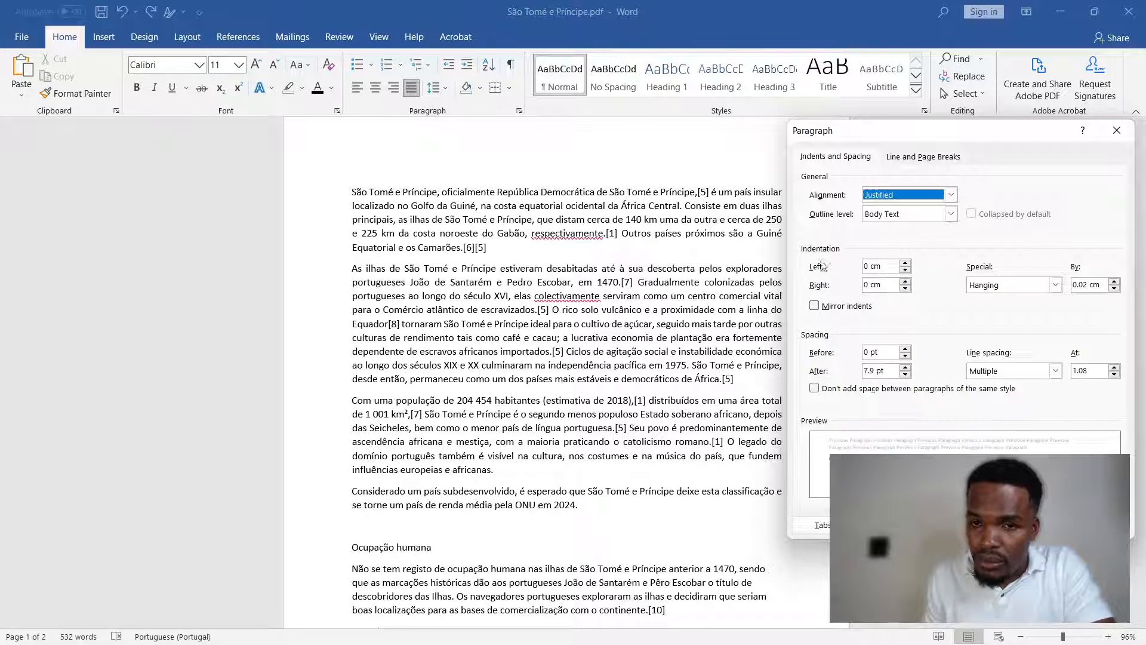
pyautogui.click(1013, 289)
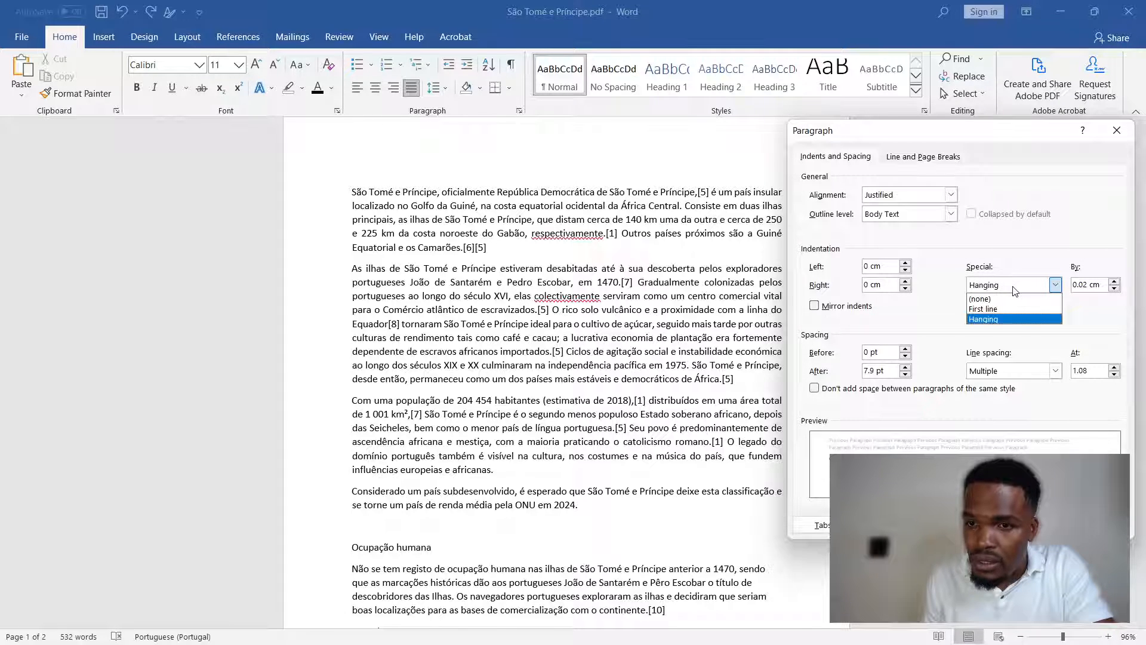
pyautogui.click(1001, 139)
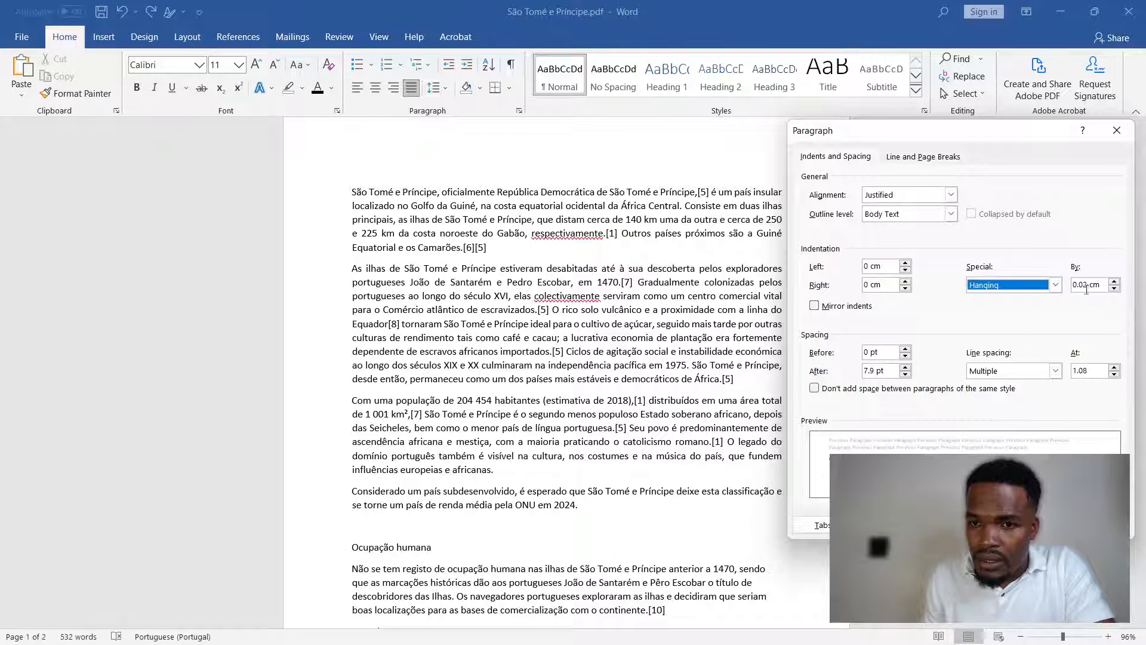
pyautogui.moveTo(1028, 137); pyautogui.dragTo(936, 142)
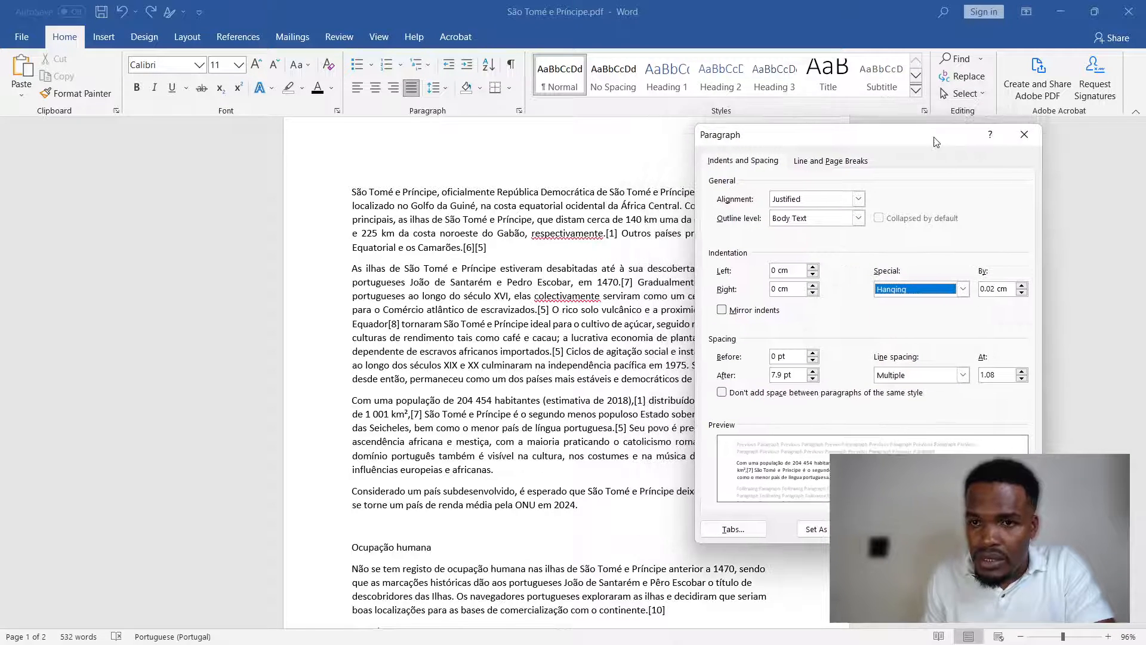
pyautogui.click(1025, 135)
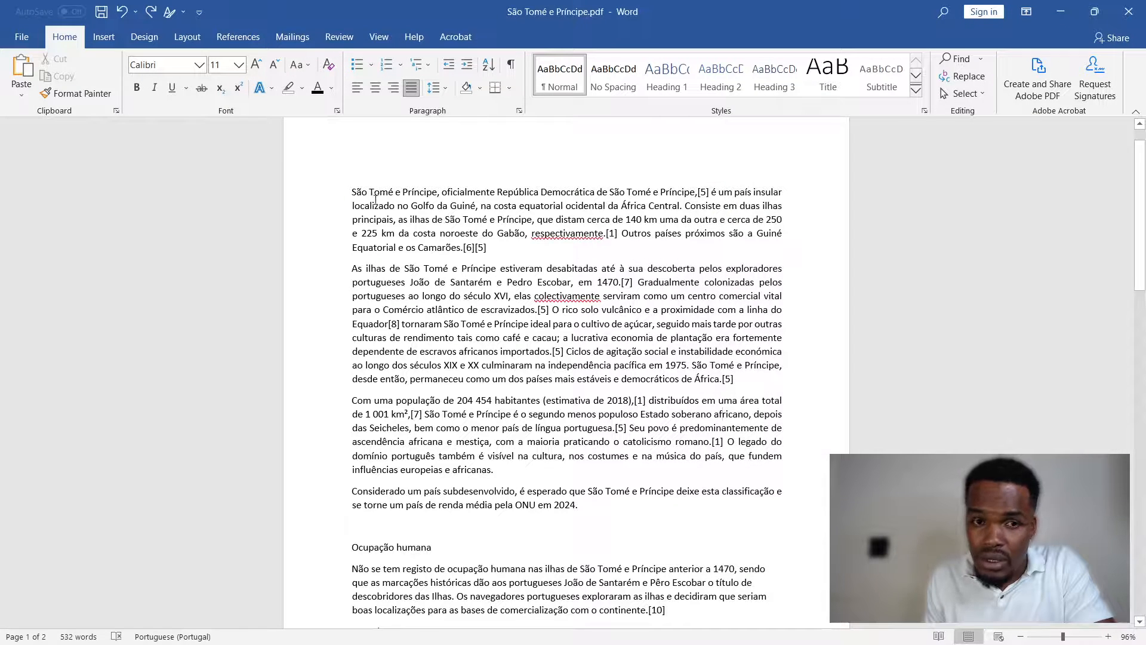
# - Enlarge the opening words "São Tomé e Príncipe," of the first paragraph to 16 pt in regular weight
pyautogui.moveTo(351, 191); pyautogui.dragTo(429, 192)
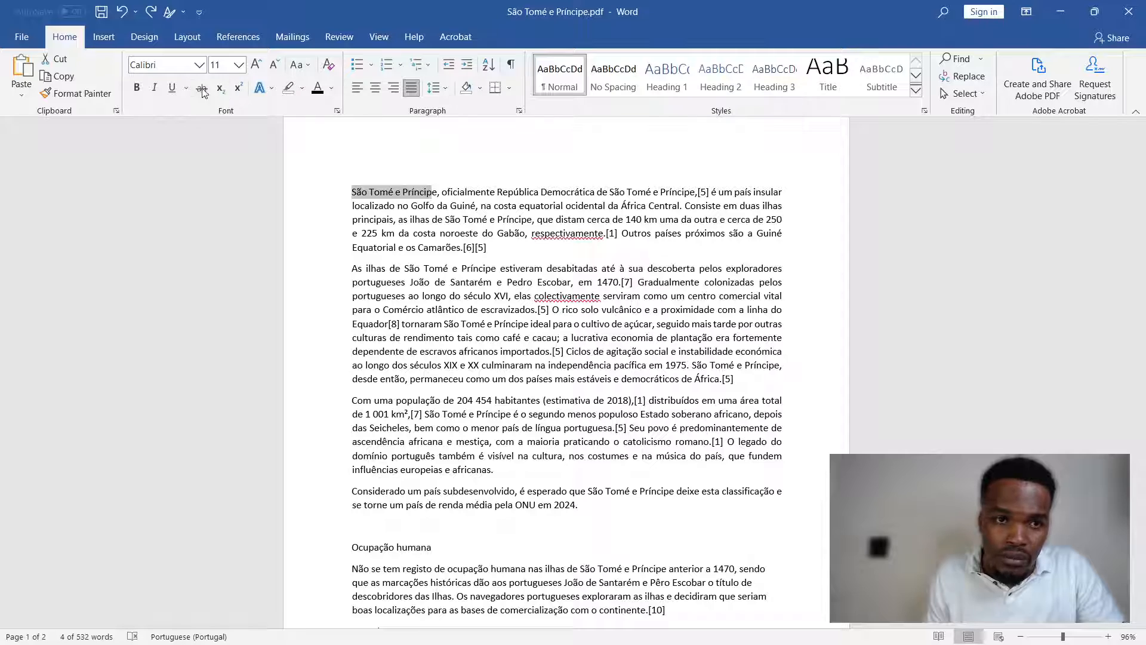
pyautogui.click(136, 88)
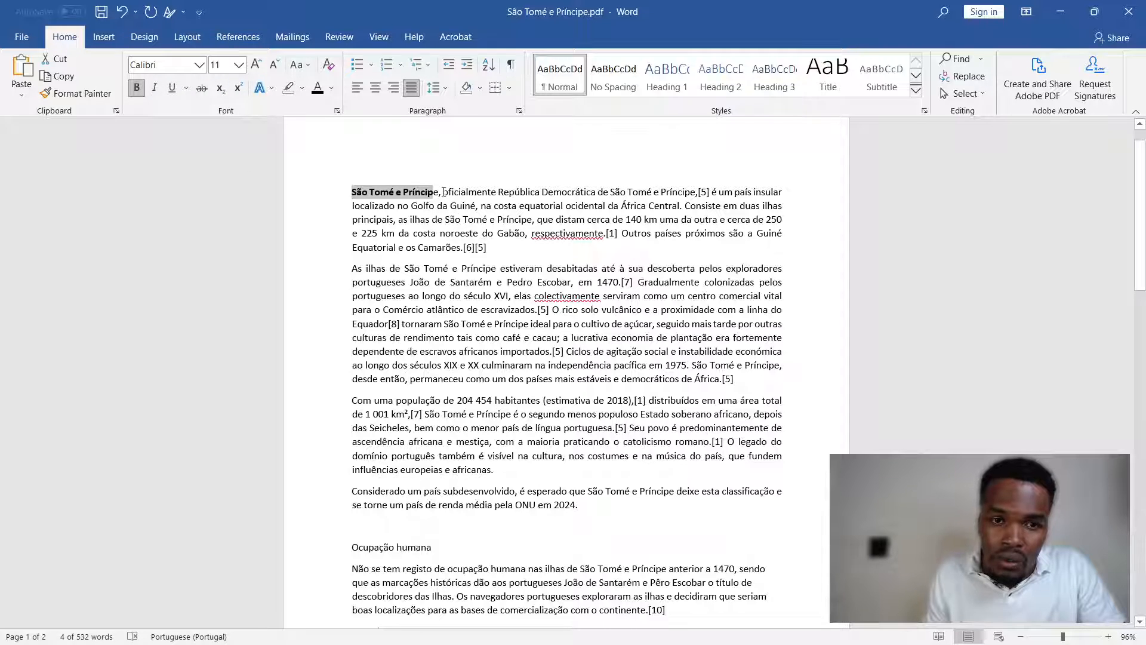
pyautogui.moveTo(444, 192); pyautogui.dragTo(351, 192)
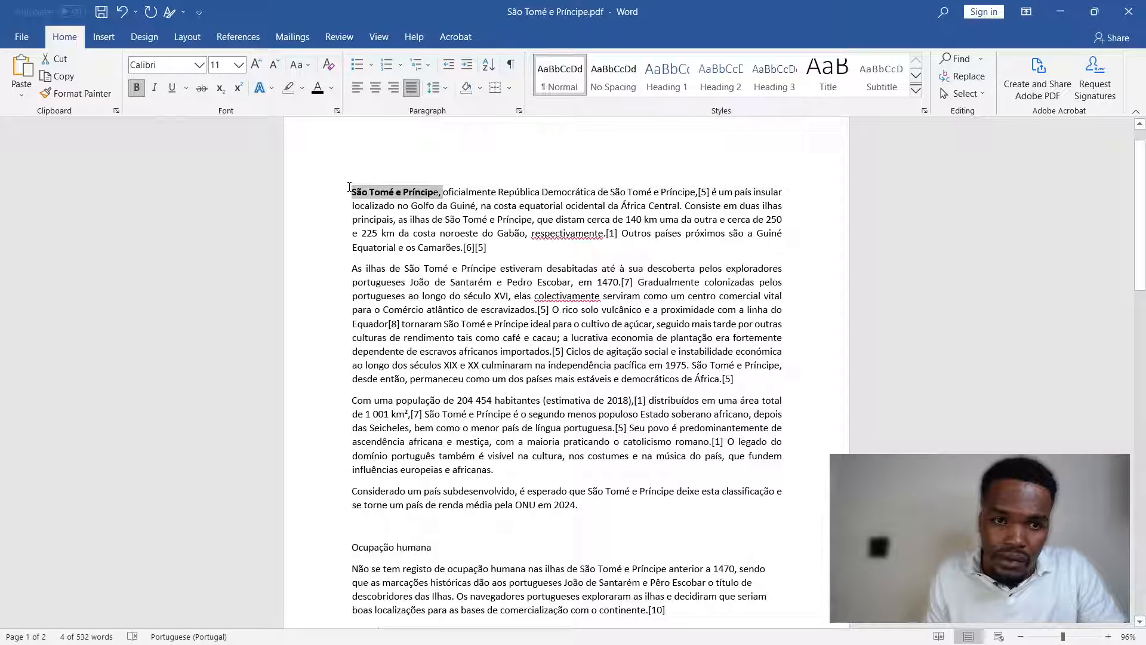
pyautogui.click(136, 87)
pyautogui.click(257, 64)
pyautogui.click(257, 64)
pyautogui.click(257, 65)
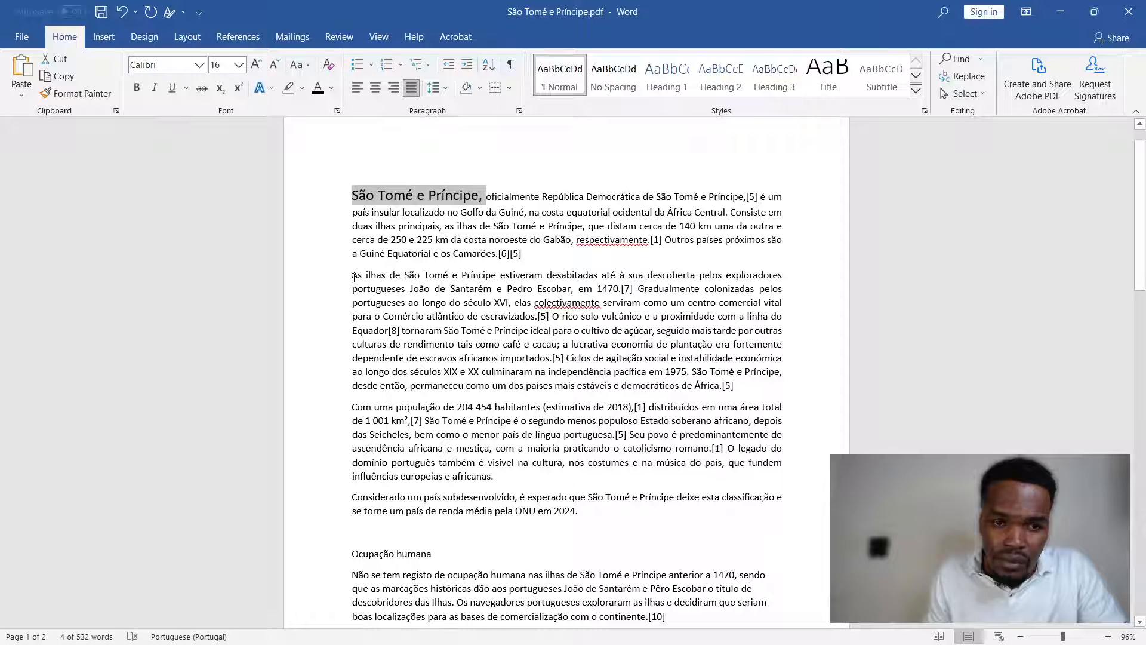
# - Make the words "As ilhas de São Tomé" at the start of the second paragraph bold and 16 pt
pyautogui.moveTo(354, 276); pyautogui.dragTo(451, 276)
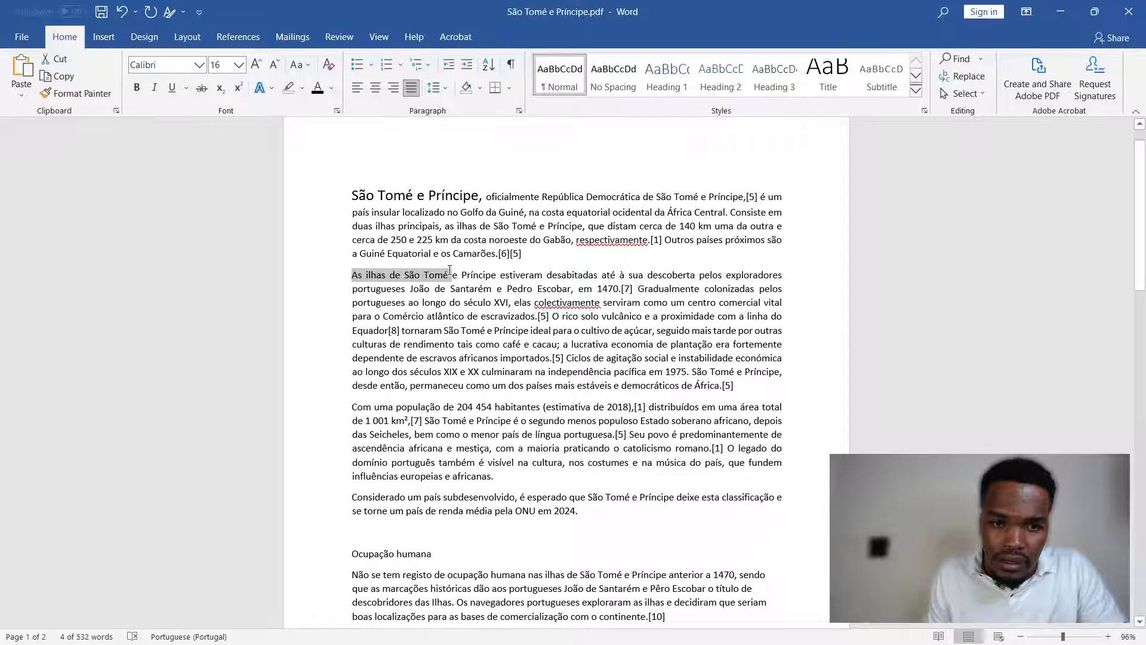
pyautogui.click(256, 66)
pyautogui.click(137, 87)
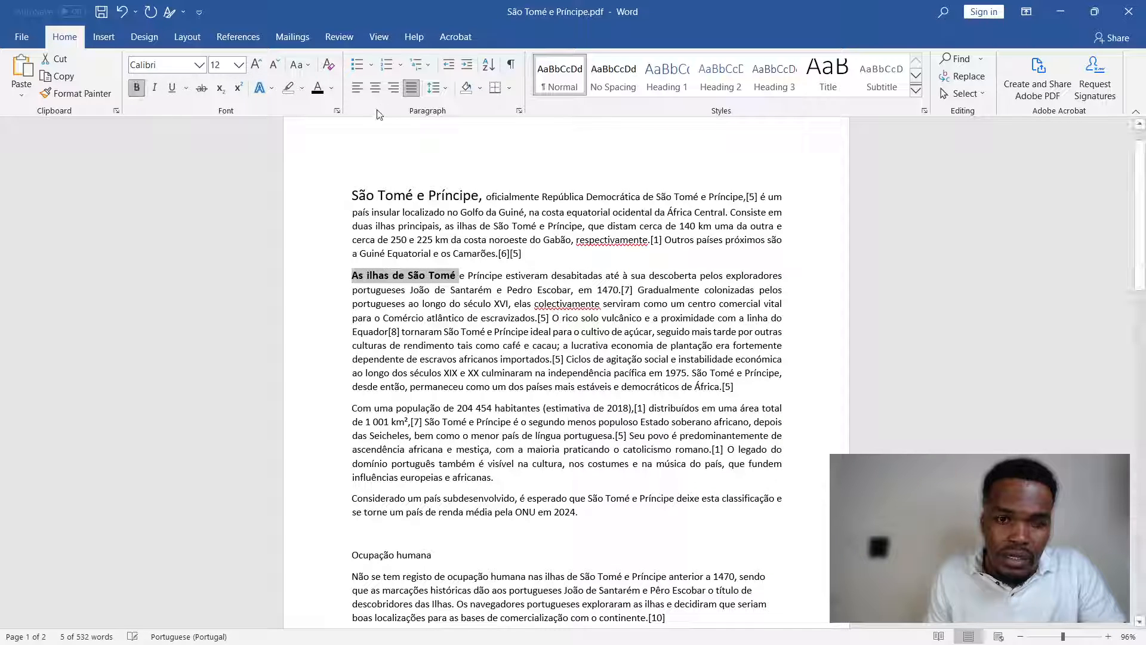
pyautogui.click(256, 66)
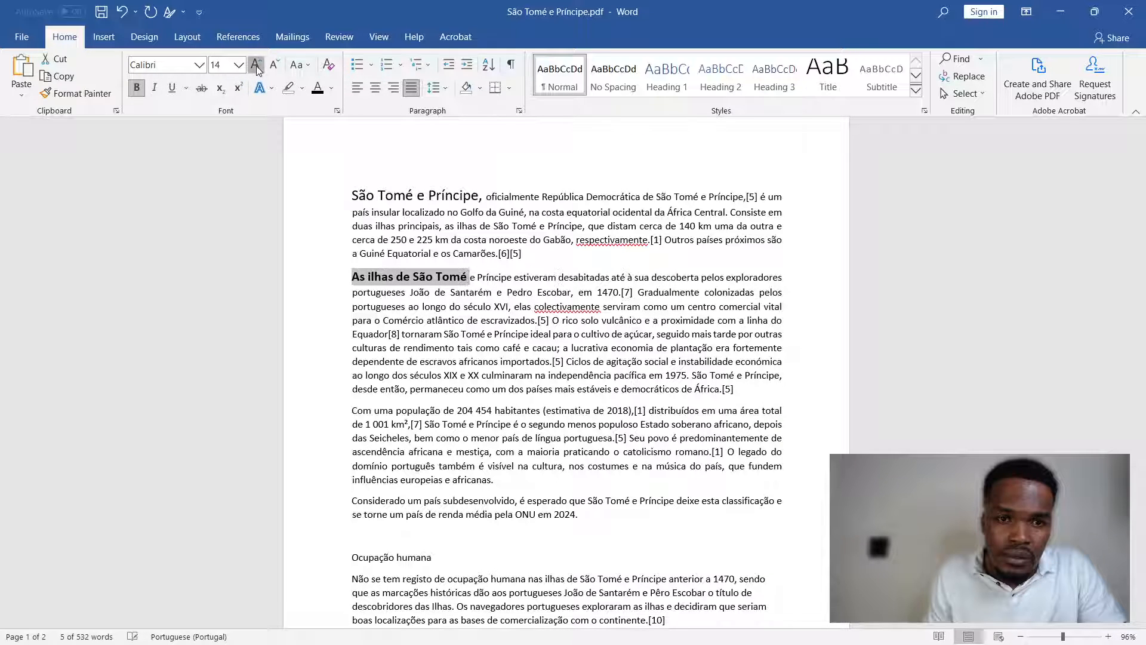
pyautogui.click(256, 65)
# - Make the opening words "São Tomé e Príncipe," of the first paragraph bold and deselect them
pyautogui.moveTo(484, 196); pyautogui.dragTo(352, 196)
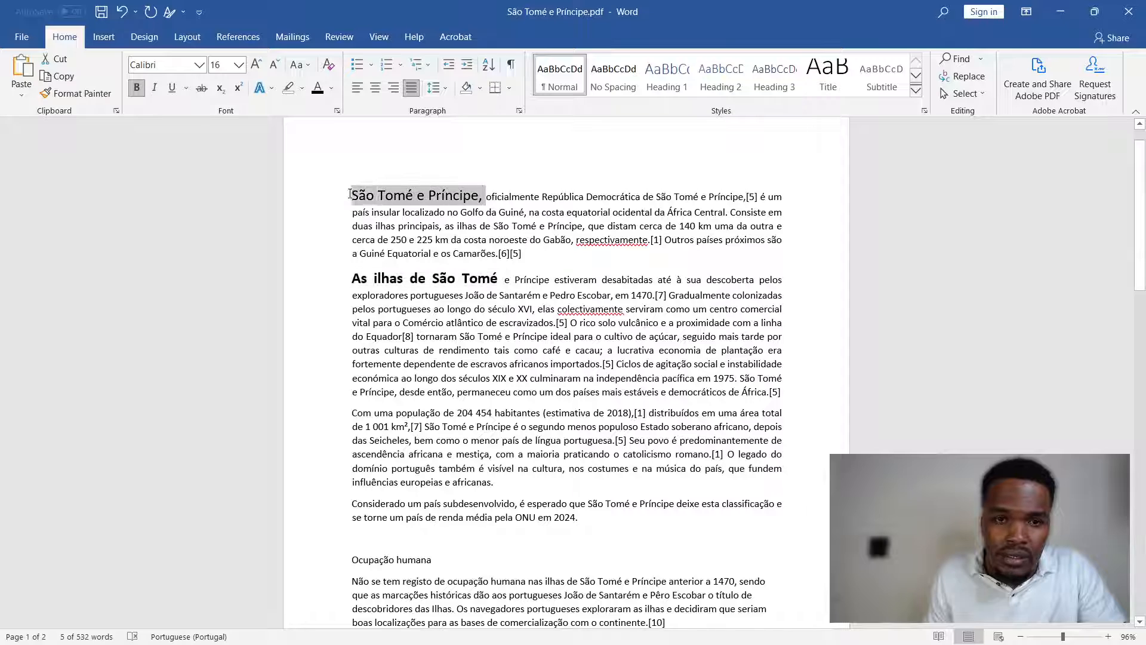
pyautogui.click(137, 88)
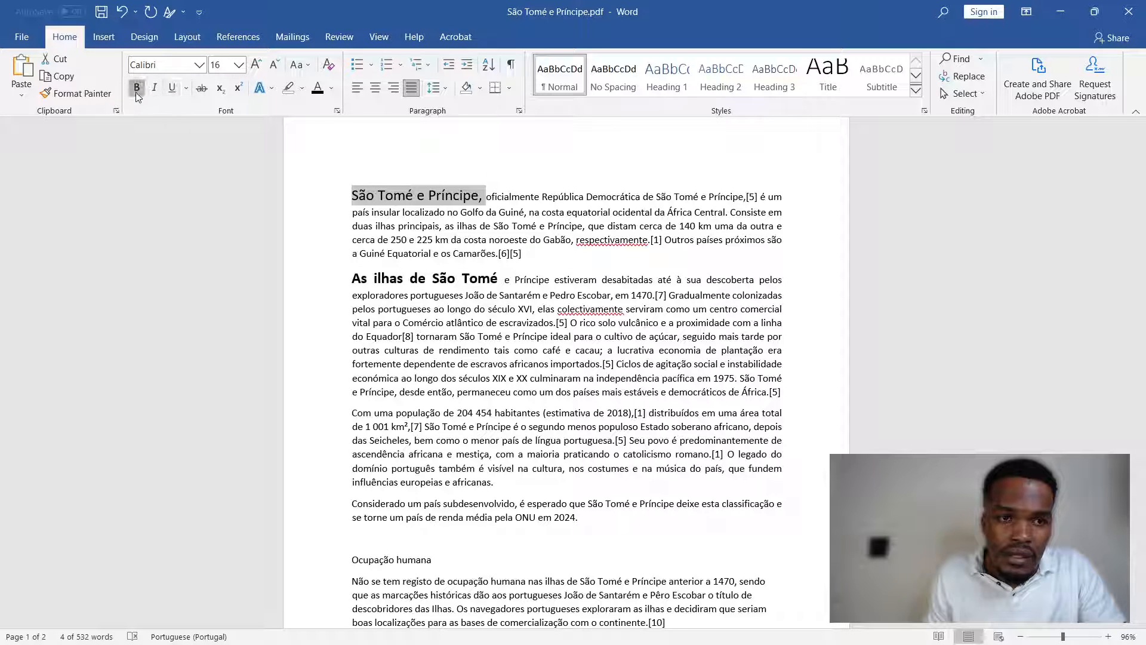
pyautogui.click(453, 307)
pyautogui.scroll(-2, 454, 307)
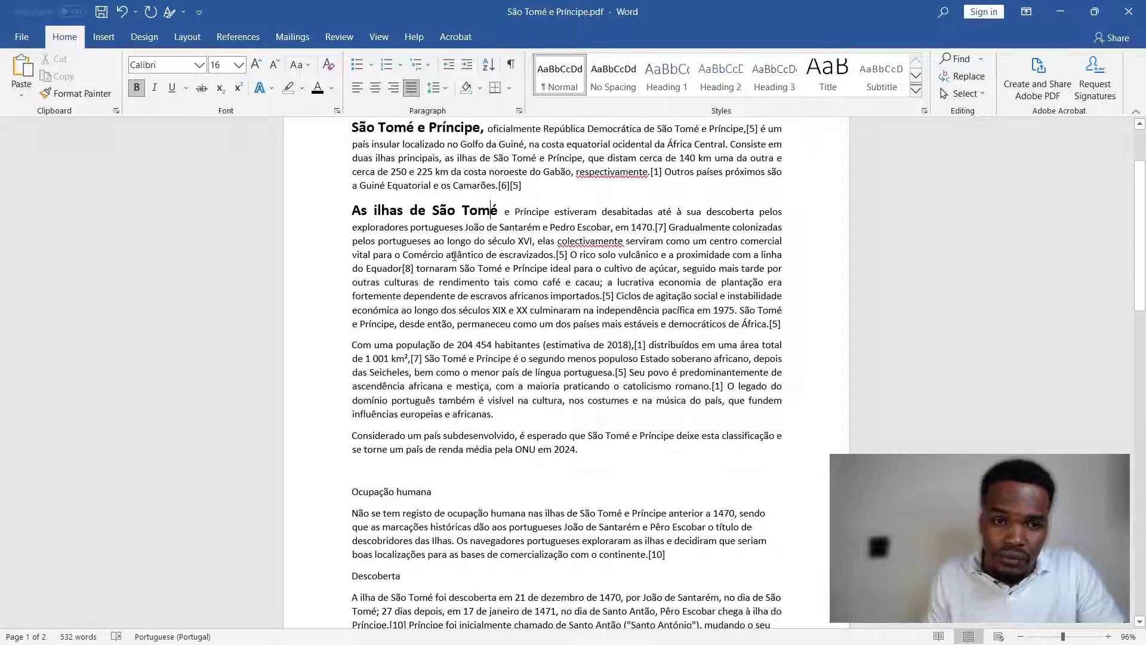
pyautogui.scroll(2, 493, 235)
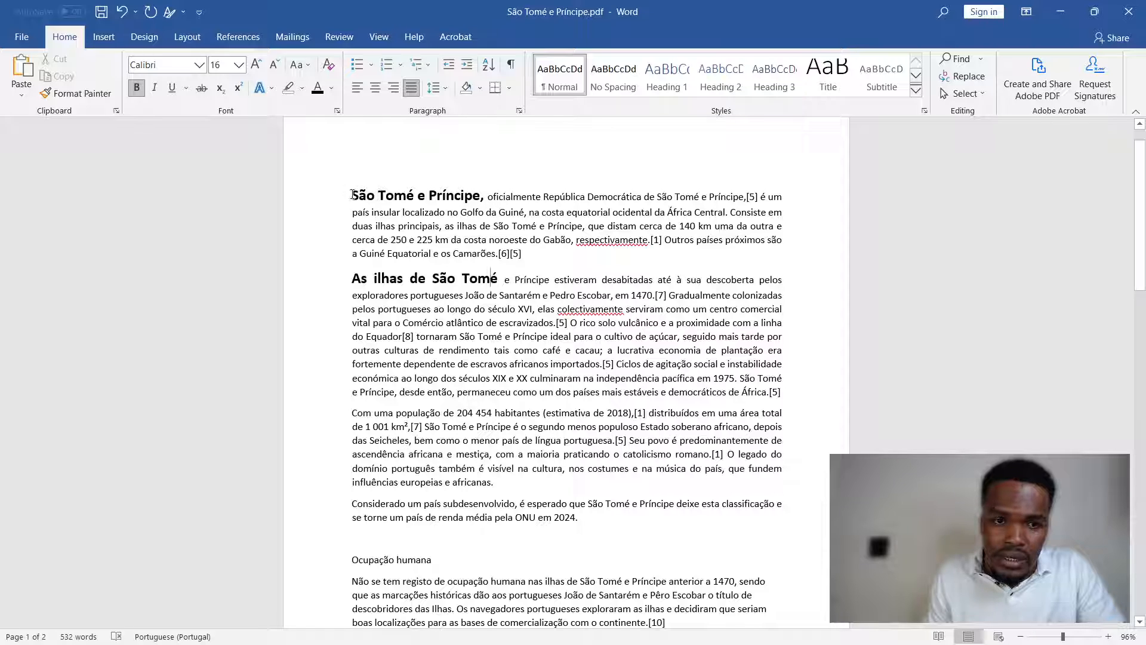
# - Make the words "Com uma população de" at the start of the third paragraph bold and 14 pt
pyautogui.moveTo(366, 413); pyautogui.dragTo(455, 413)
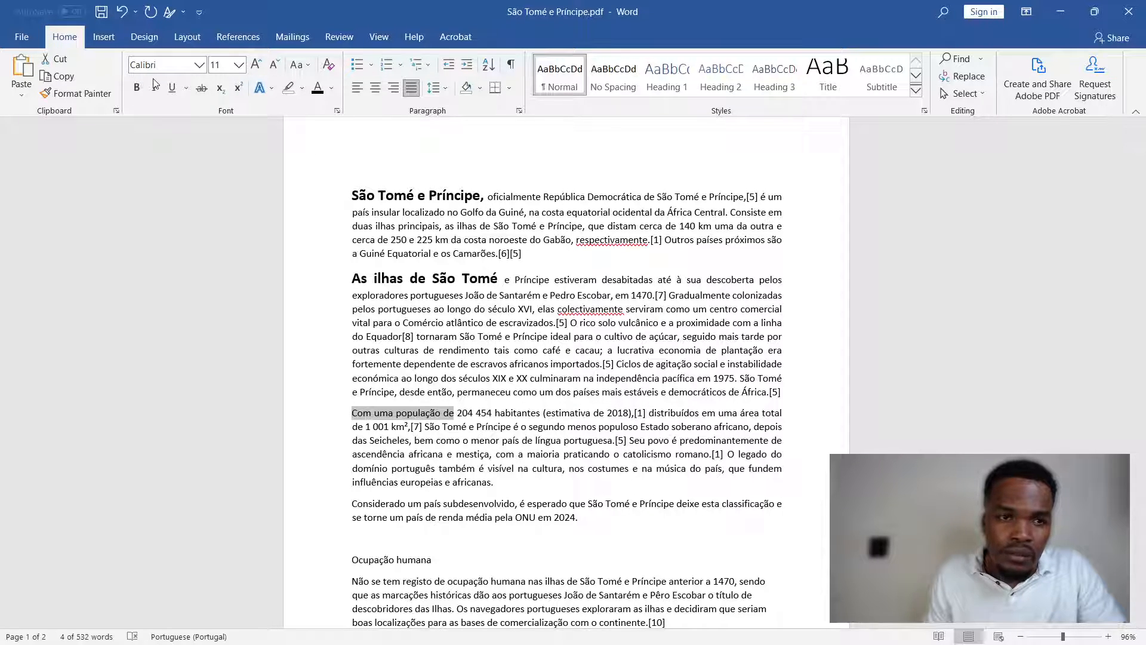
pyautogui.click(137, 87)
pyautogui.click(256, 66)
pyautogui.click(257, 66)
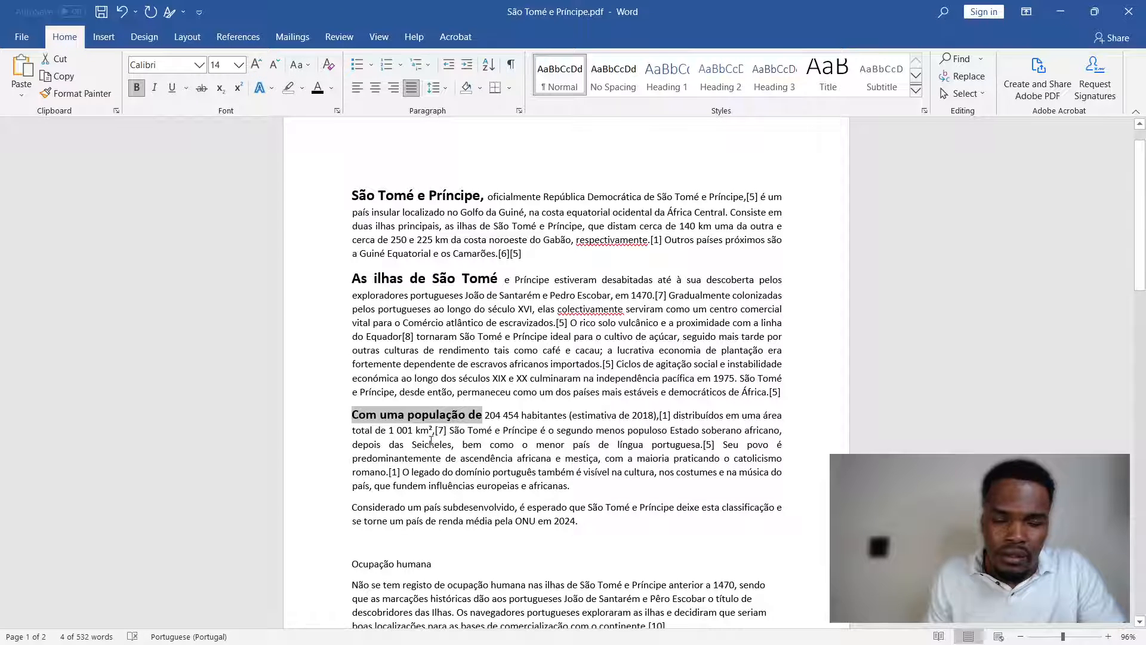
pyautogui.click(505, 482)
# - Select the four introductory paragraphs and choose First line as their special indentation in the paragraph settings
pyautogui.moveTo(579, 521); pyautogui.dragTo(348, 197)
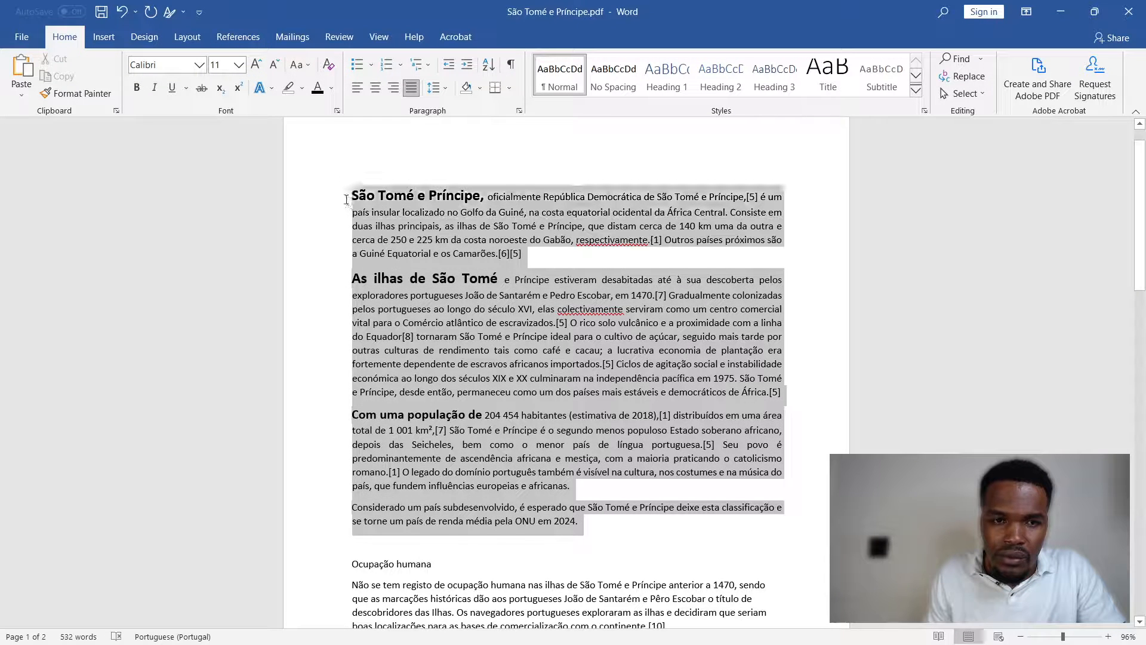
pyautogui.click(519, 111)
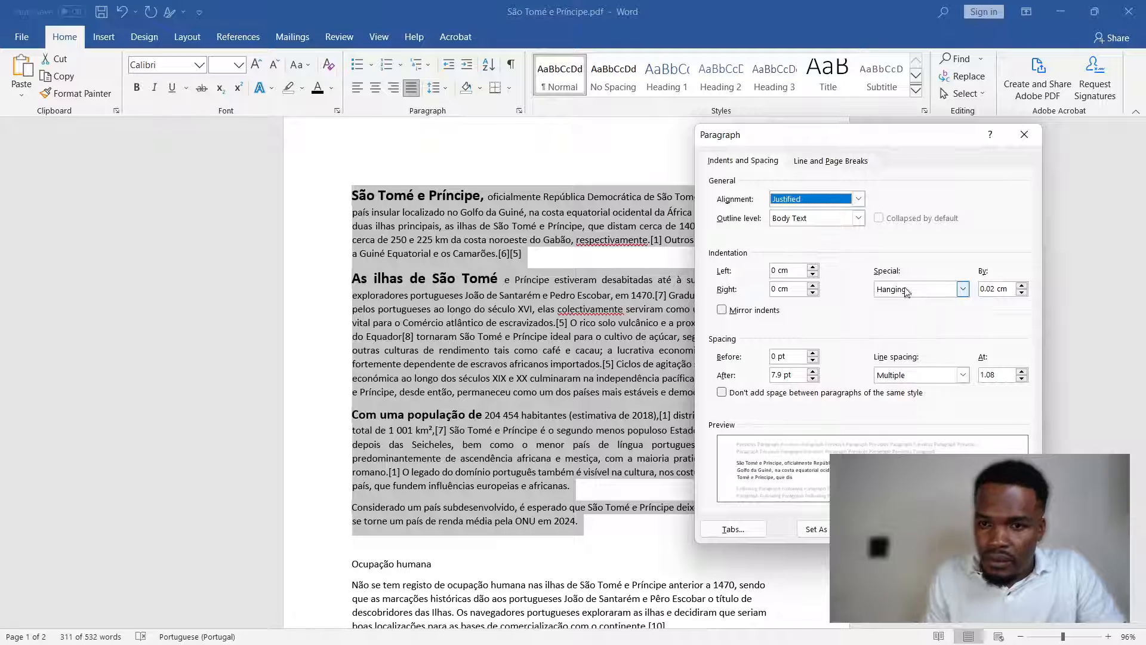
pyautogui.click(907, 289)
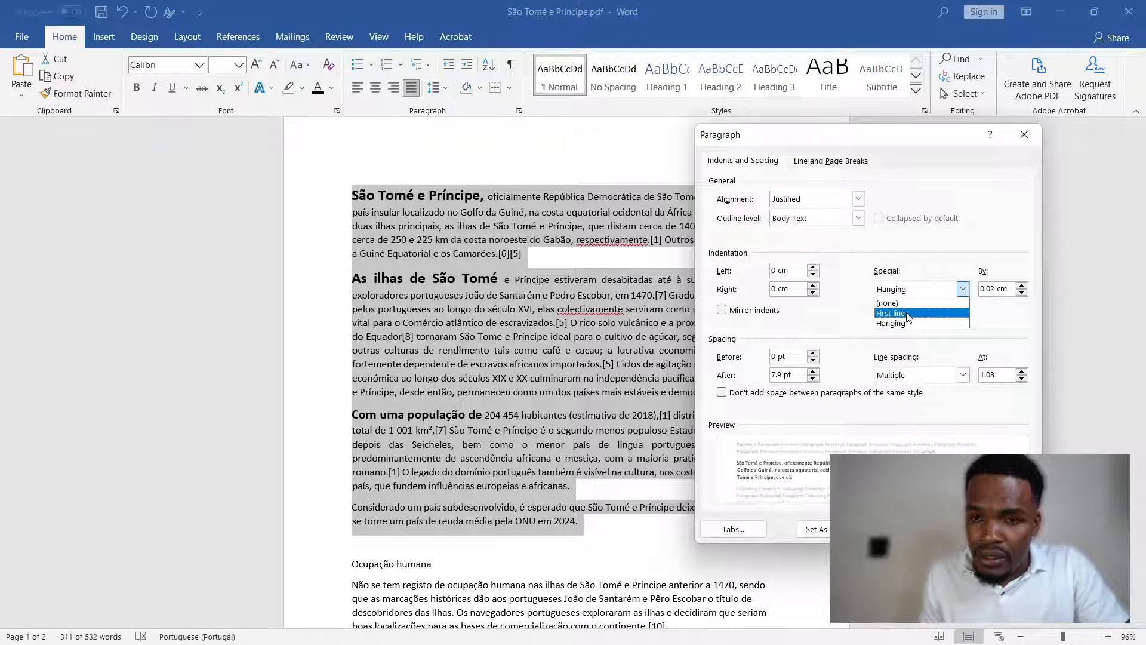
pyautogui.click(908, 314)
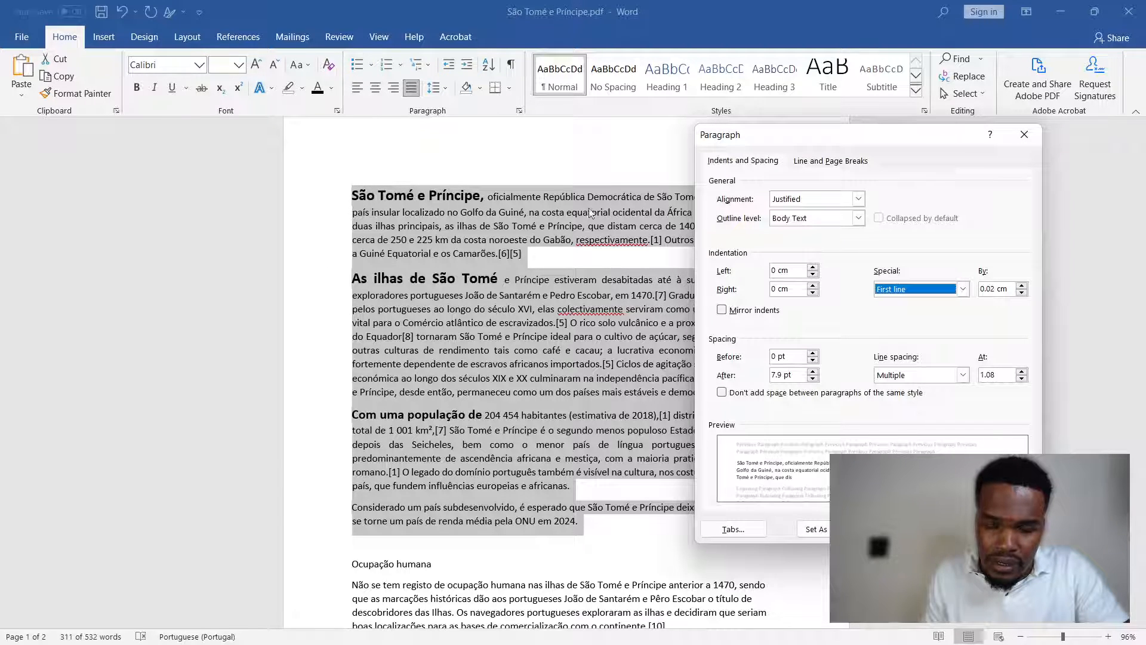
# - Set the first-line indentation amount to 2.5 cm, apply it to the introductory paragraphs and deselect them
pyautogui.click(1022, 285)
pyautogui.click(1022, 285)
pyautogui.click(1023, 285)
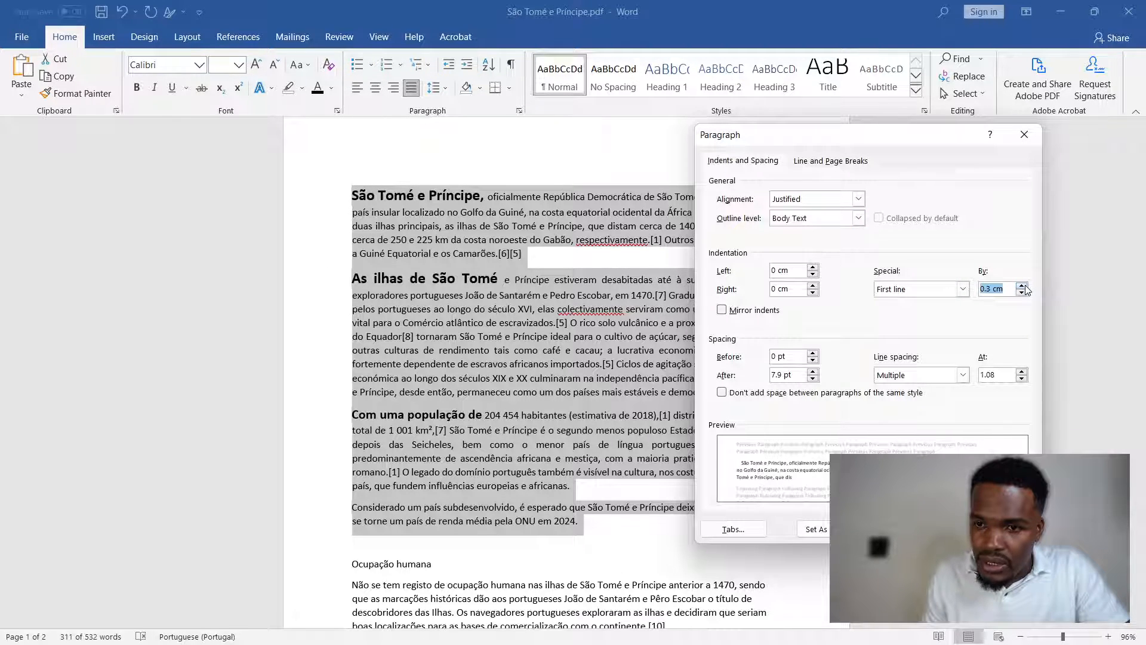
pyautogui.write('1cm')
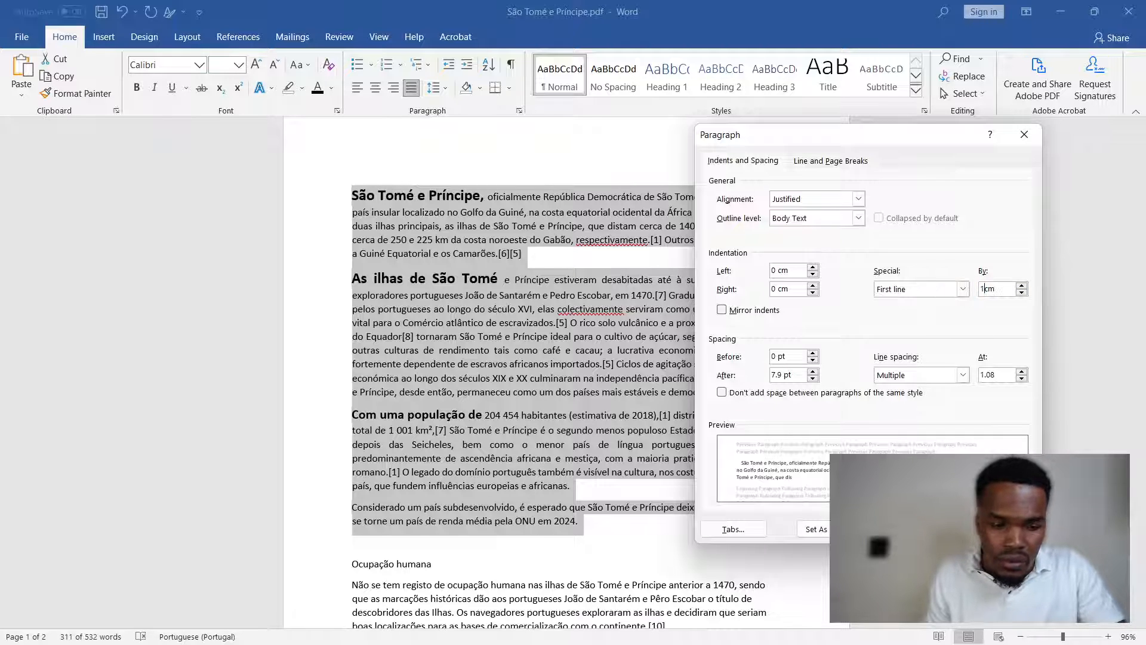
pyautogui.press('Left')
pyautogui.press('Left')
pyautogui.press('BackSpace')
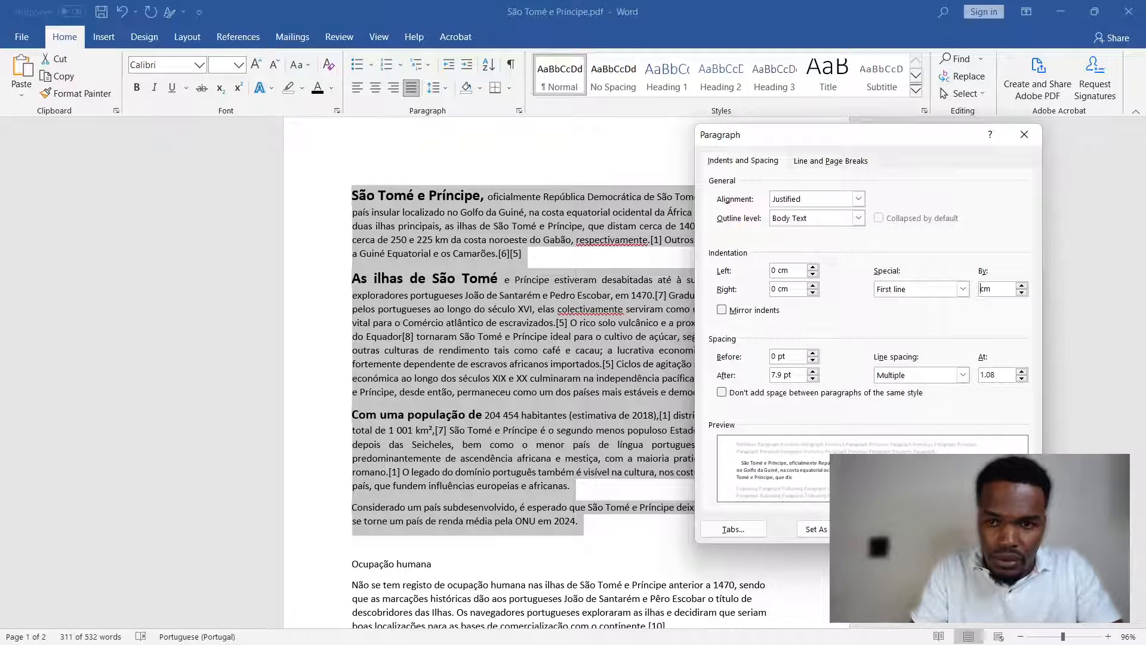
pyautogui.write('2')
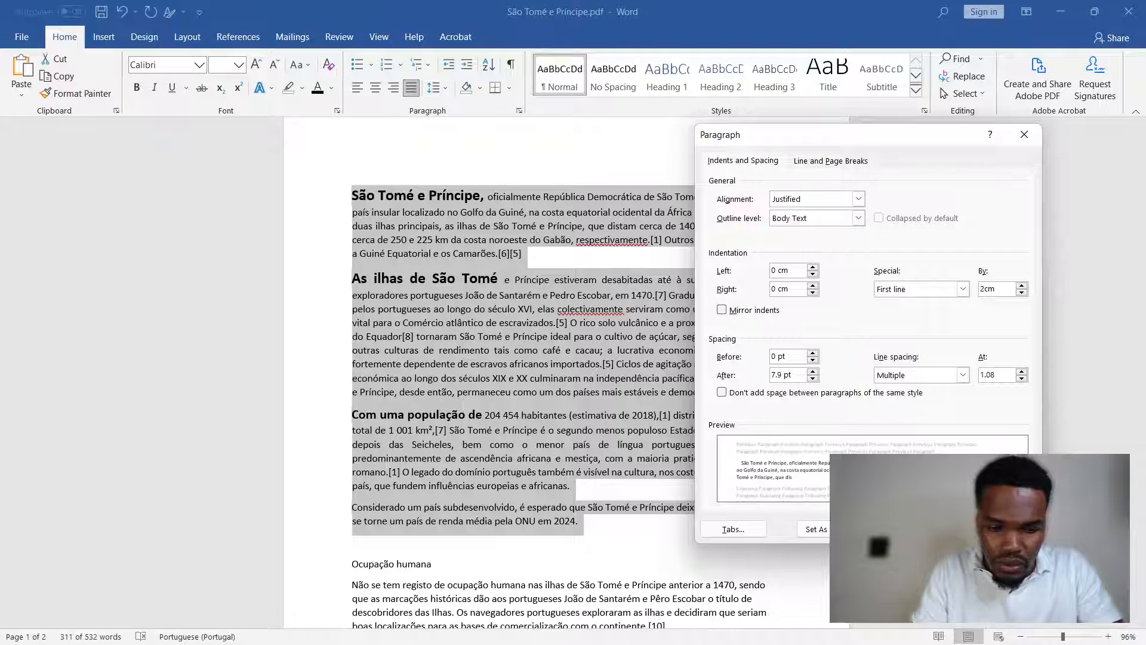
pyautogui.write('.5')
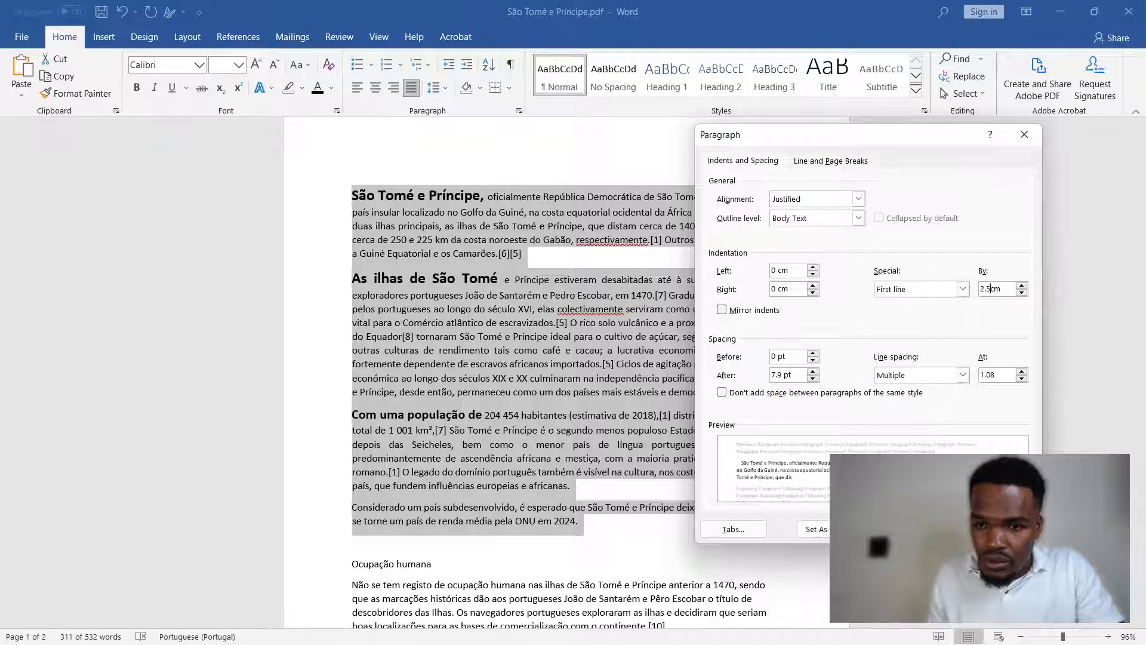
pyautogui.press('Return')
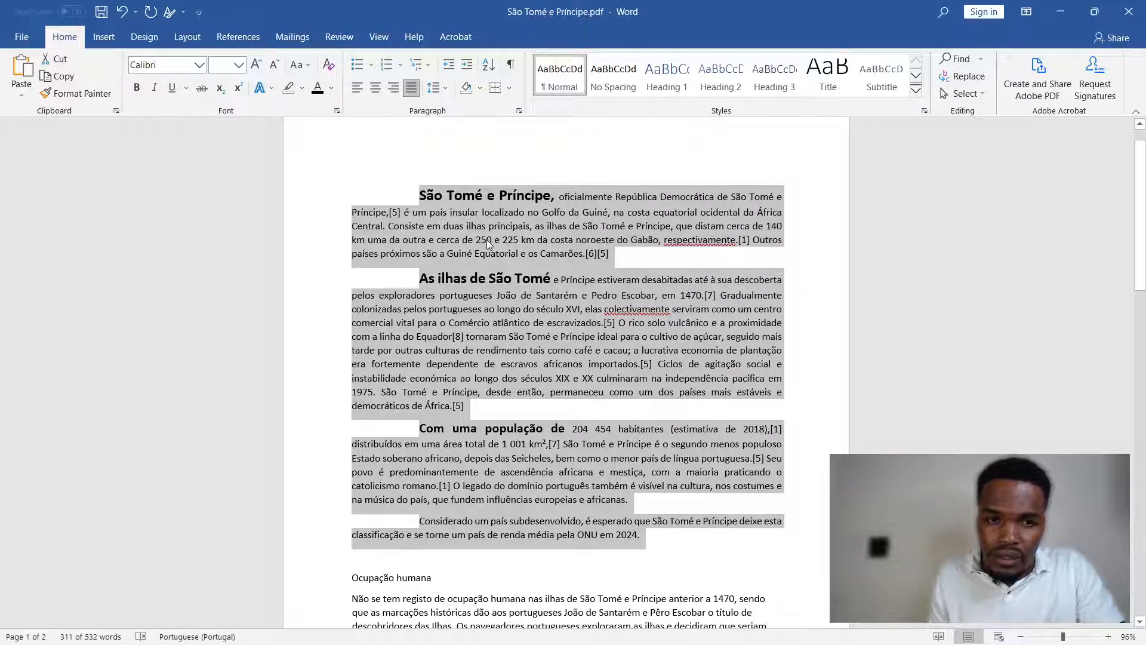
pyautogui.click(440, 309)
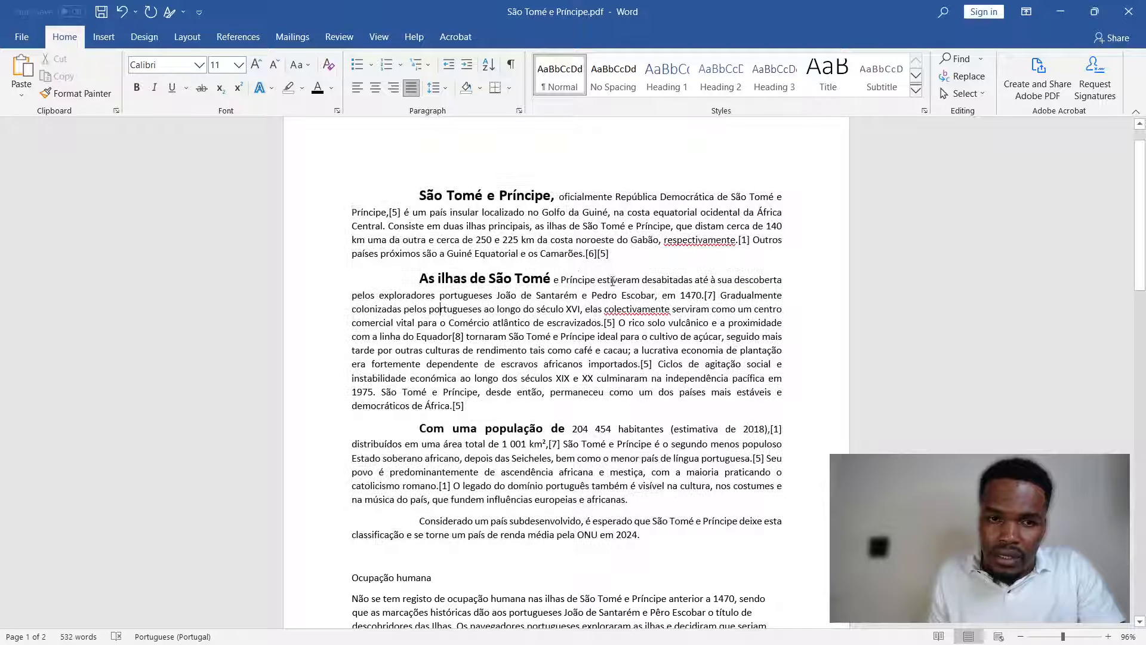
# - Undo the first-line indentation of the introductory paragraphs
pyautogui.click(417, 196)
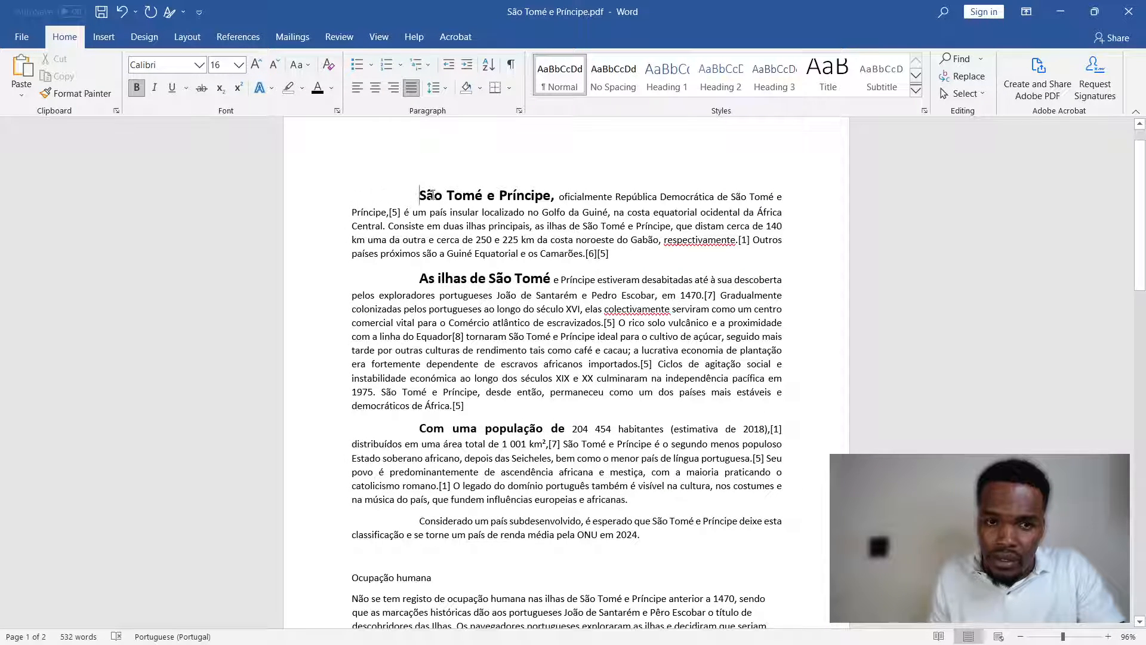
pyautogui.moveTo(419, 196)
pyautogui.mouseDown()
pyautogui.moveTo(440, 196)
pyautogui.moveTo(424, 194)
pyautogui.mouseUp()
pyautogui.click(421, 190)
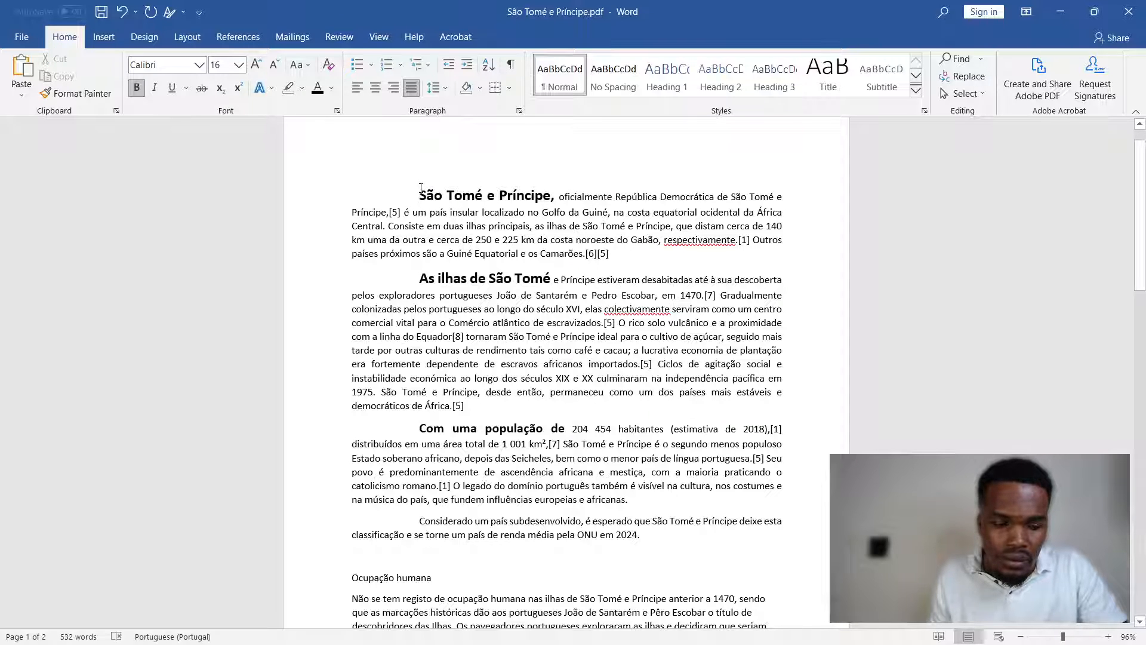
pyautogui.hotkey('ctrl', 'z')
# - Give the four introductory paragraphs a hanging indentation of 2.5 cm and deselect them
pyautogui.click(519, 110)
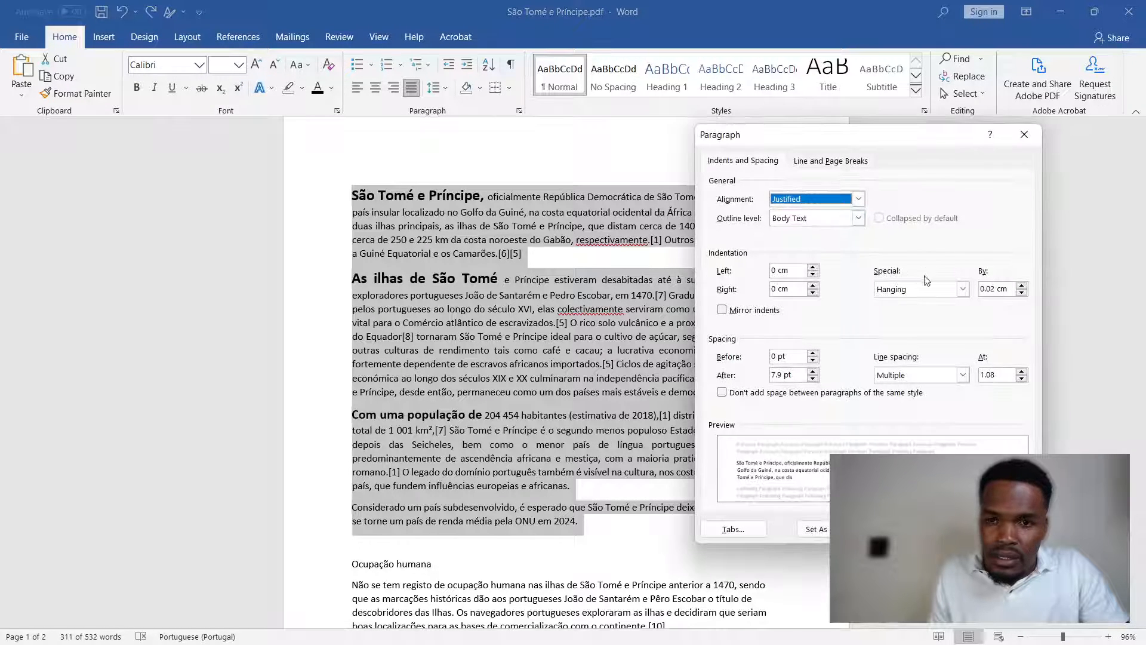
pyautogui.click(963, 289)
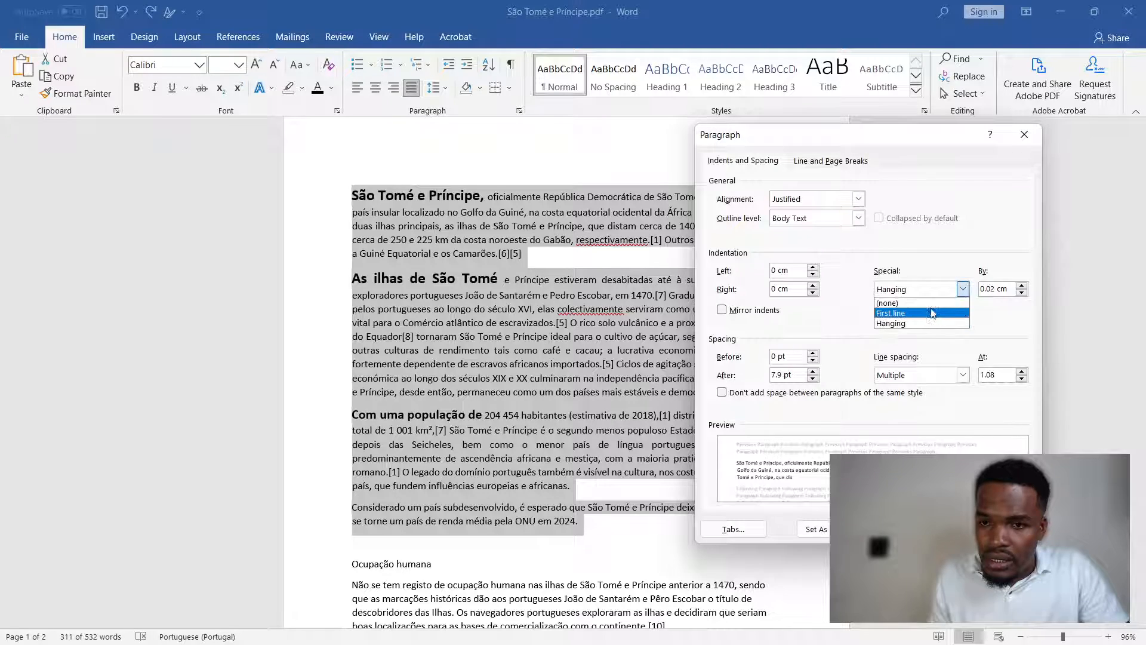
pyautogui.click(904, 324)
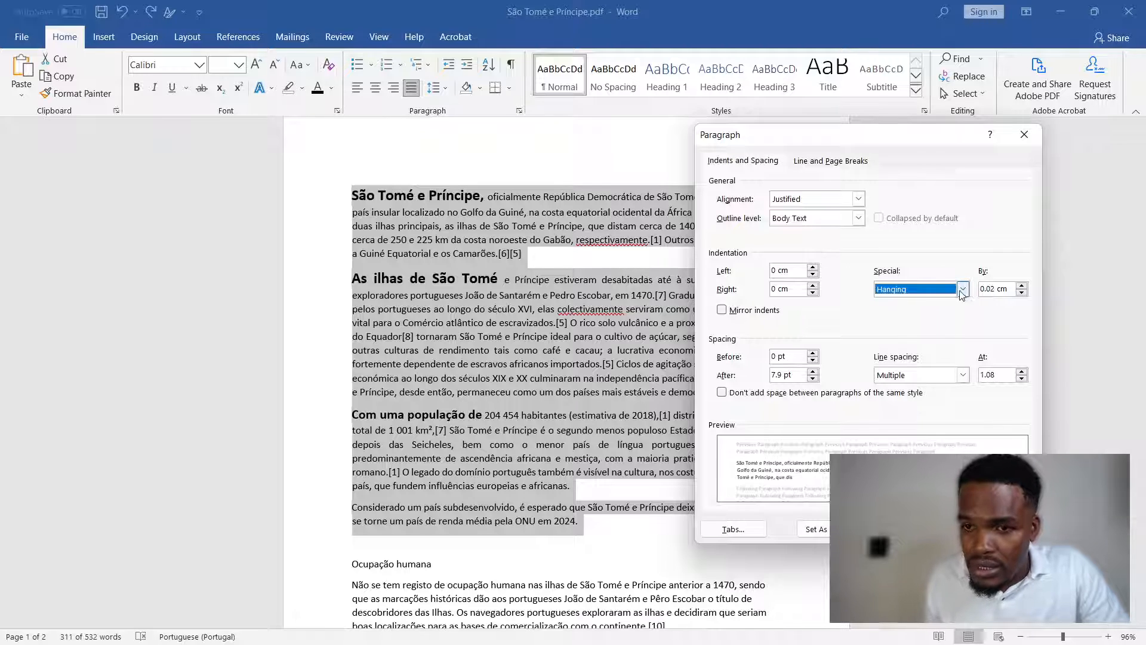
pyautogui.doubleClick(996, 288)
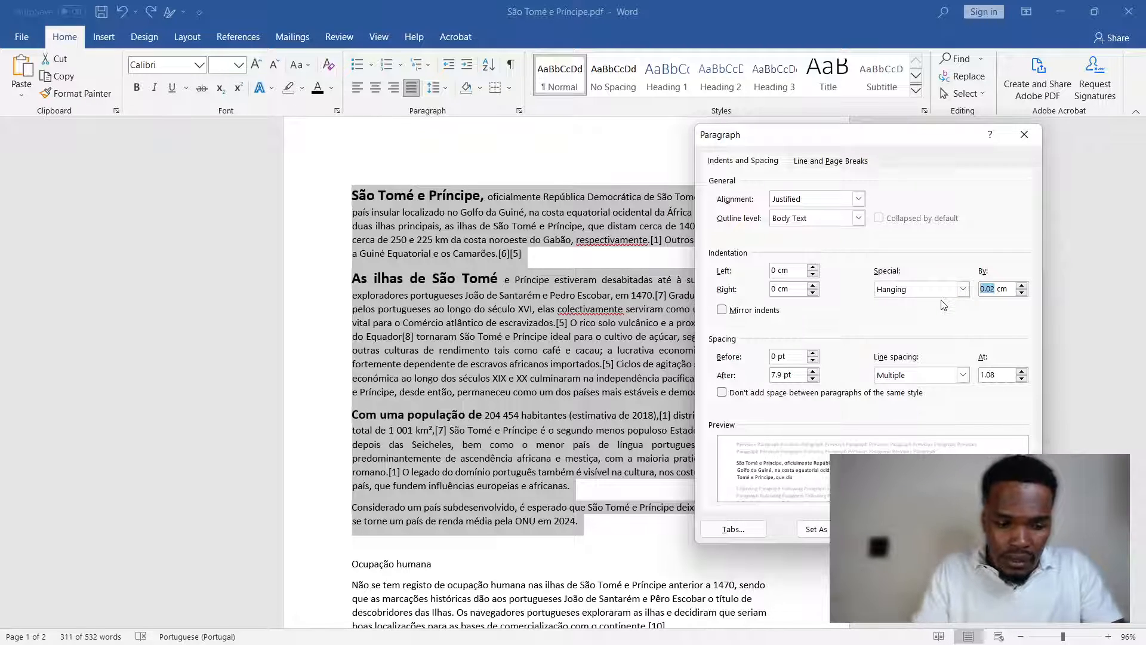
pyautogui.write('3')
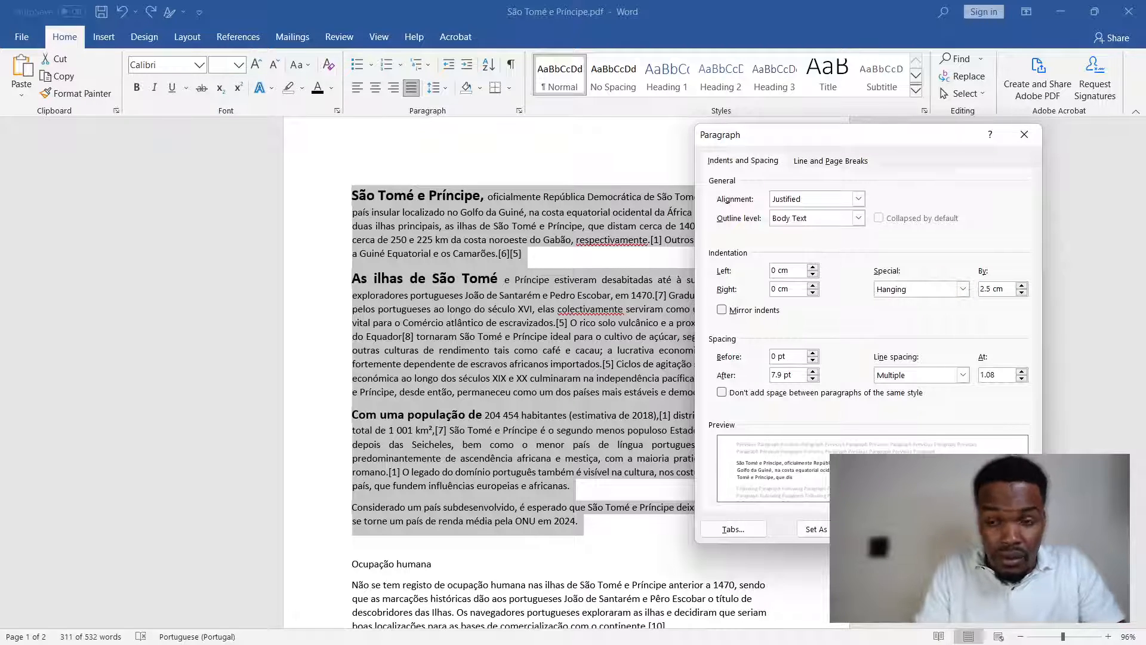
pyautogui.press('Return')
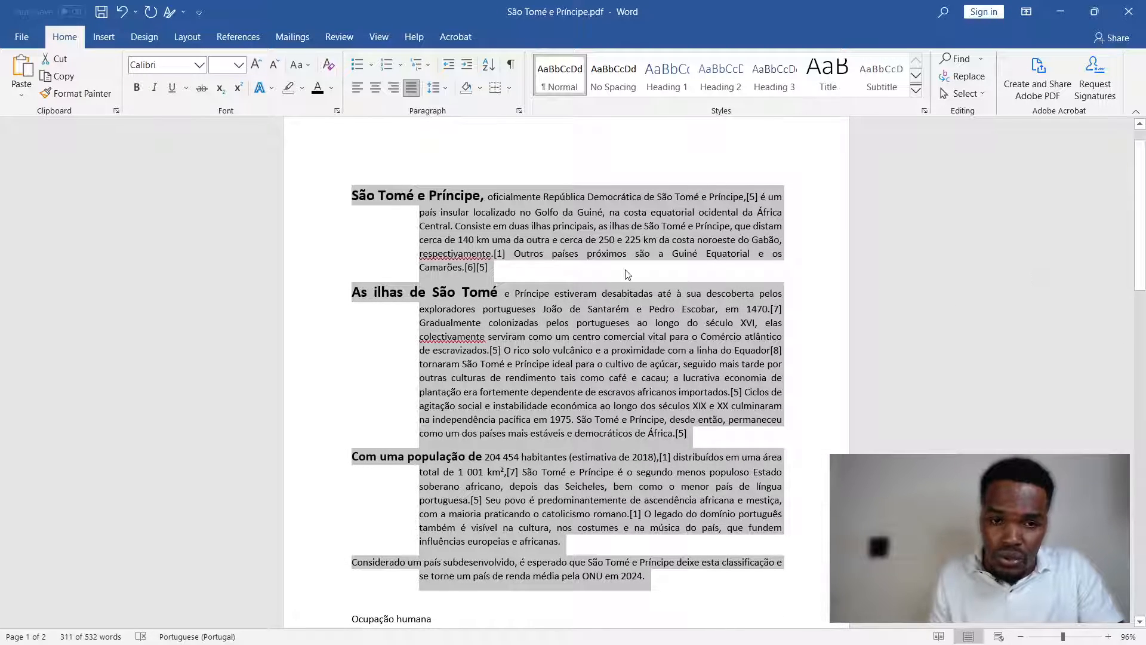
pyautogui.click(488, 267)
# - Reduce the opening words "As ilhas de São Tomé" and "São Tomé e Príncipe" to 14 pt
pyautogui.scroll(-3, 604, 336)
pyautogui.scroll(2, 488, 281)
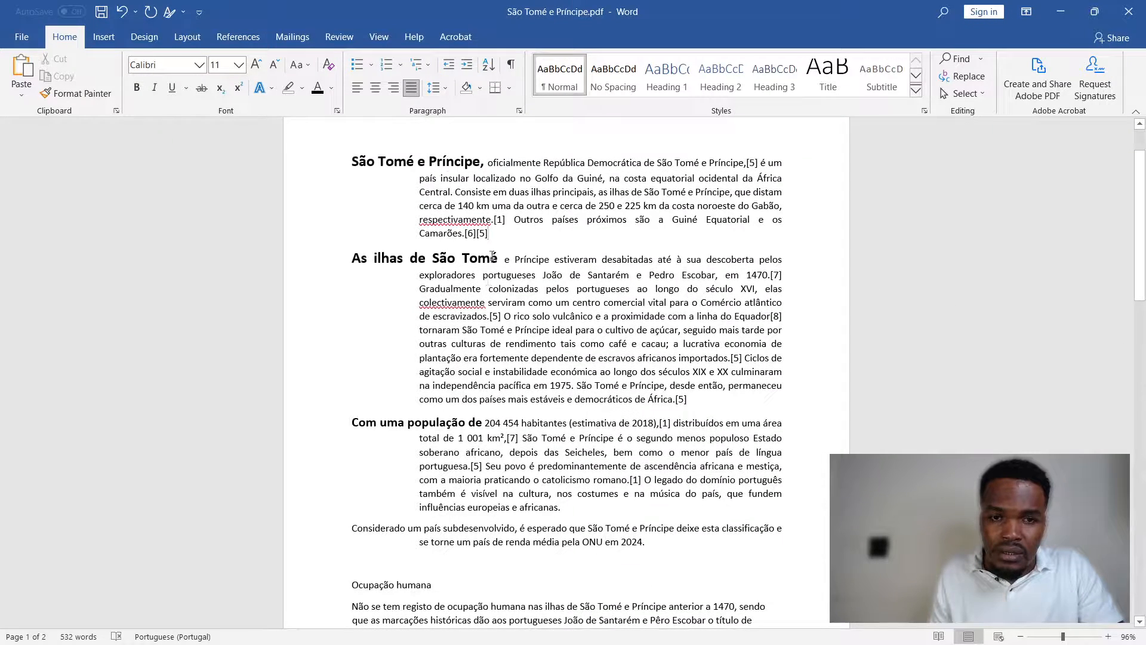
pyautogui.scroll(2, 505, 246)
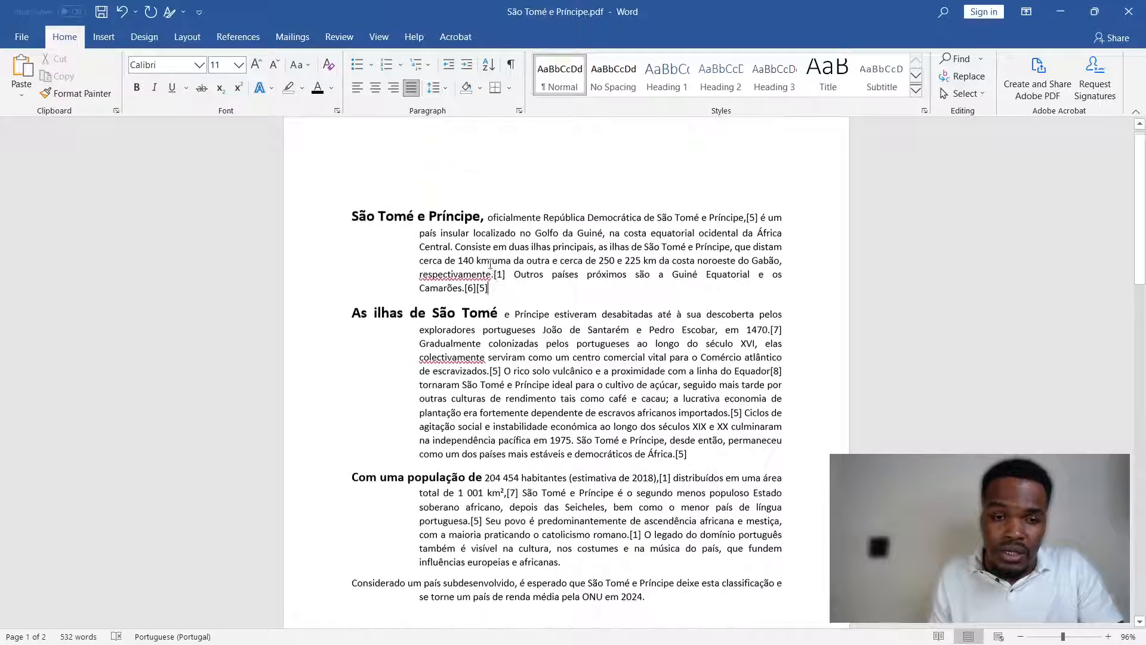
pyautogui.scroll(-5, 478, 286)
pyautogui.scroll(2, 455, 337)
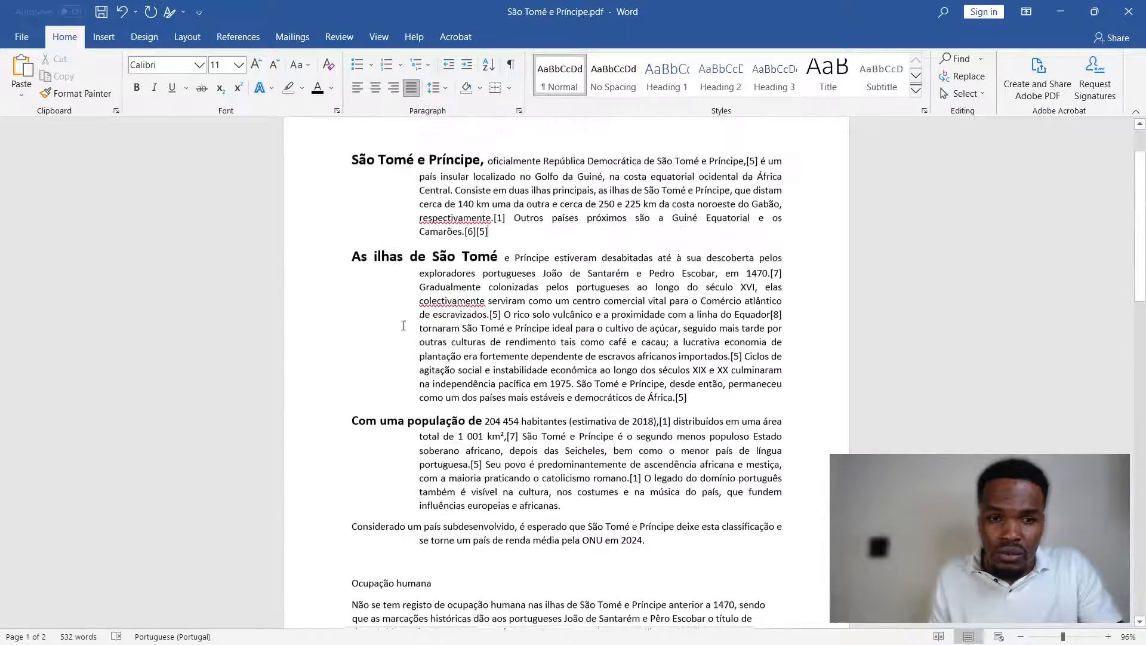
pyautogui.moveTo(504, 257); pyautogui.dragTo(344, 253)
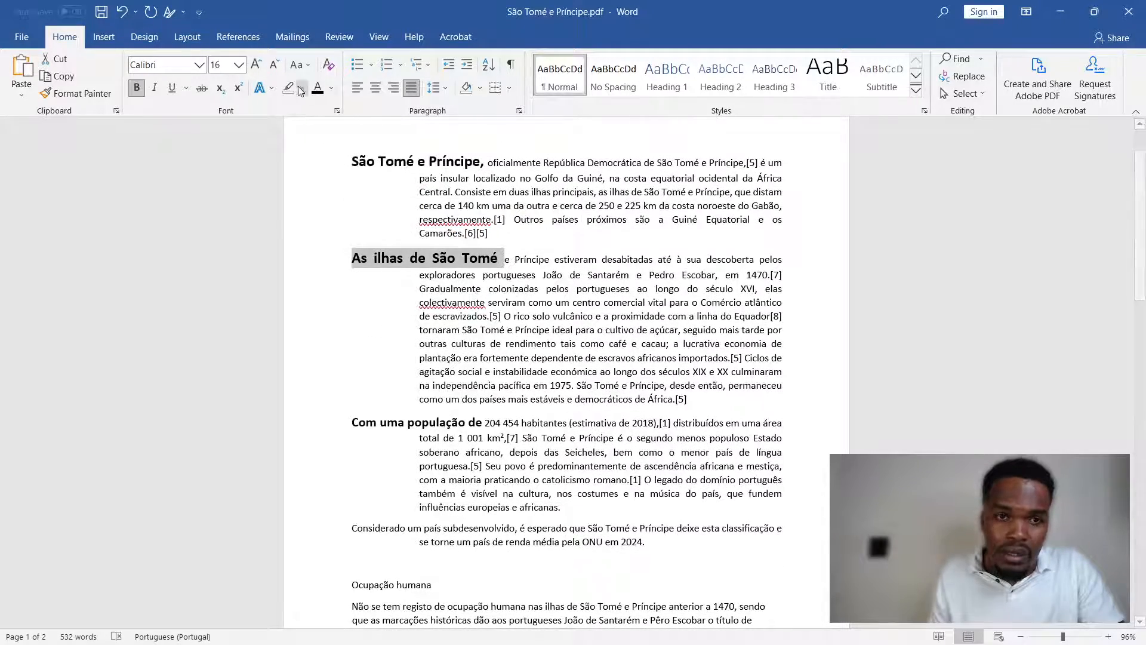
pyautogui.click(275, 65)
pyautogui.moveTo(485, 161); pyautogui.dragTo(351, 162)
pyautogui.click(282, 67)
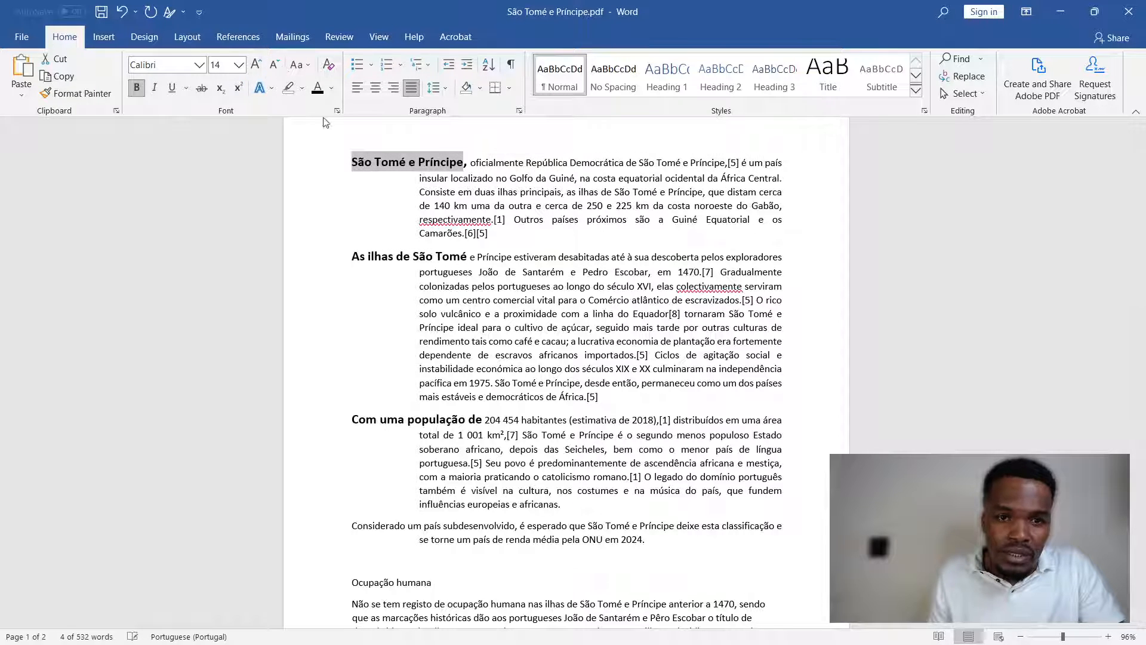
pyautogui.click(491, 335)
# - Review how the hanging indentation lays out the lines of the four introductory paragraphs
pyautogui.scroll(2, 491, 334)
pyautogui.scroll(-2, 491, 334)
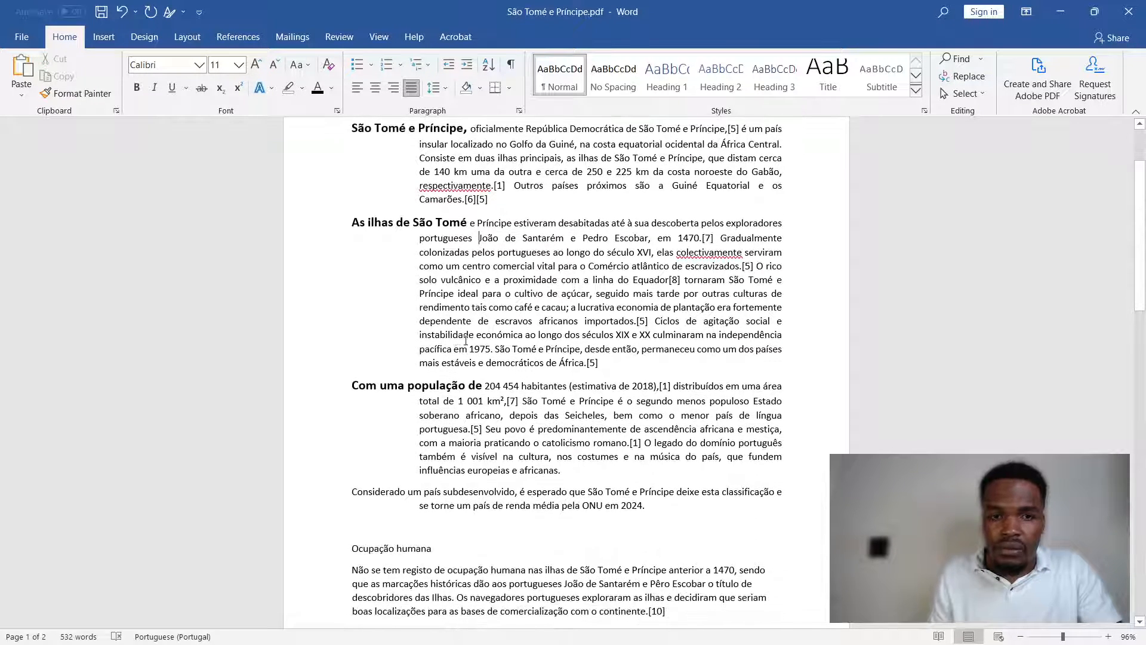
pyautogui.scroll(1, 544, 442)
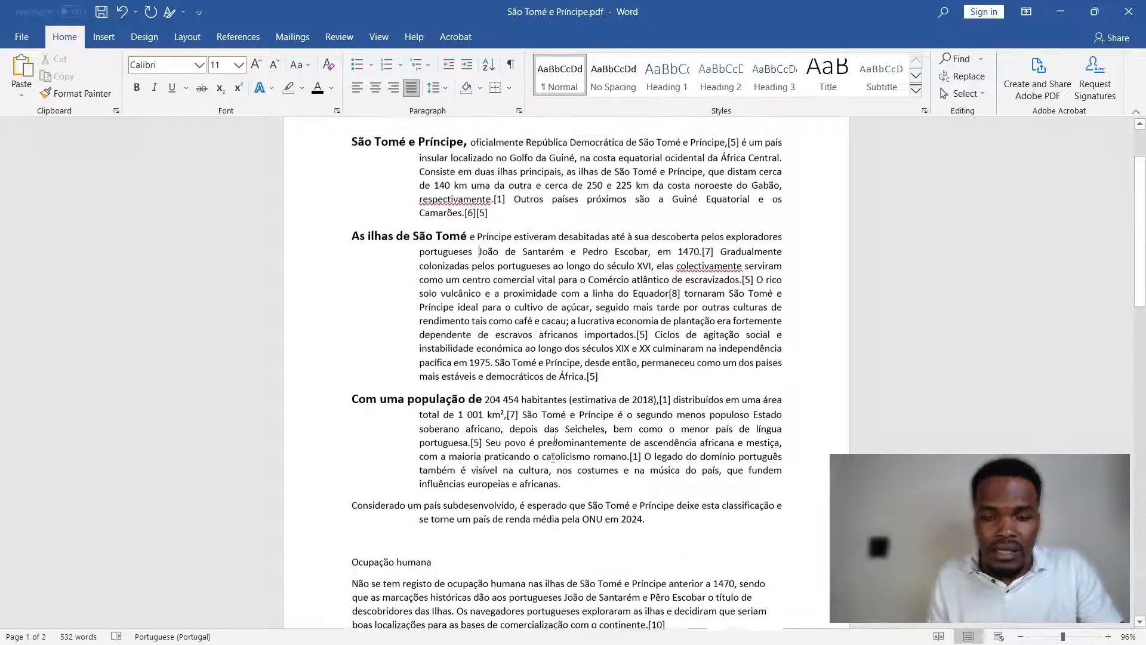
pyautogui.scroll(2, 479, 434)
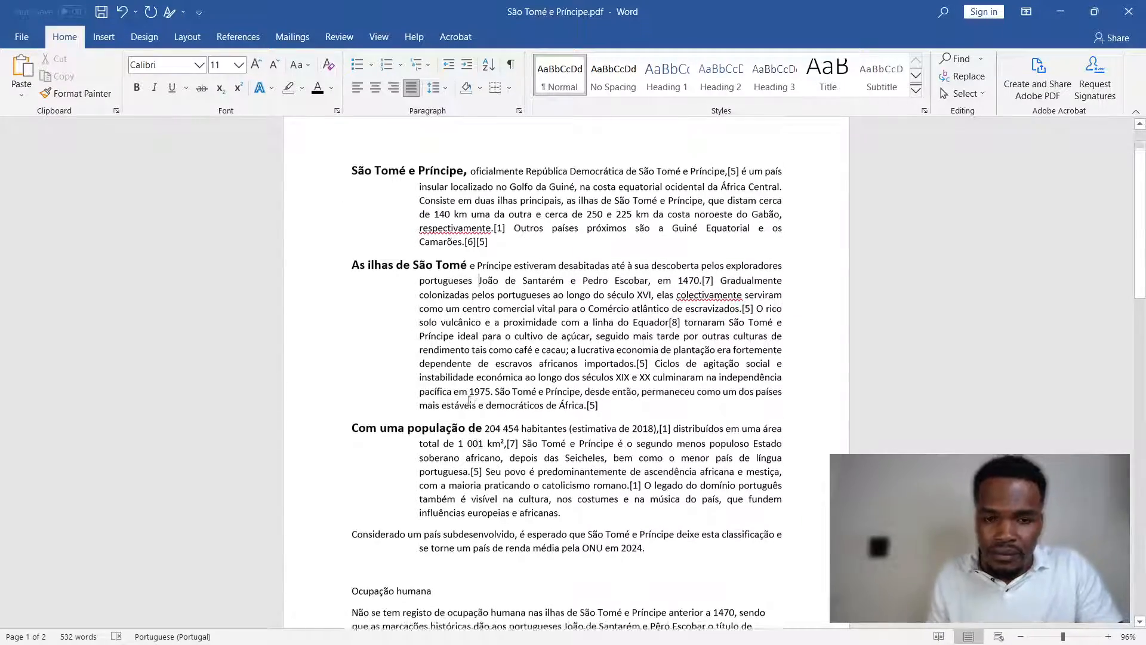
pyautogui.scroll(-3, 554, 339)
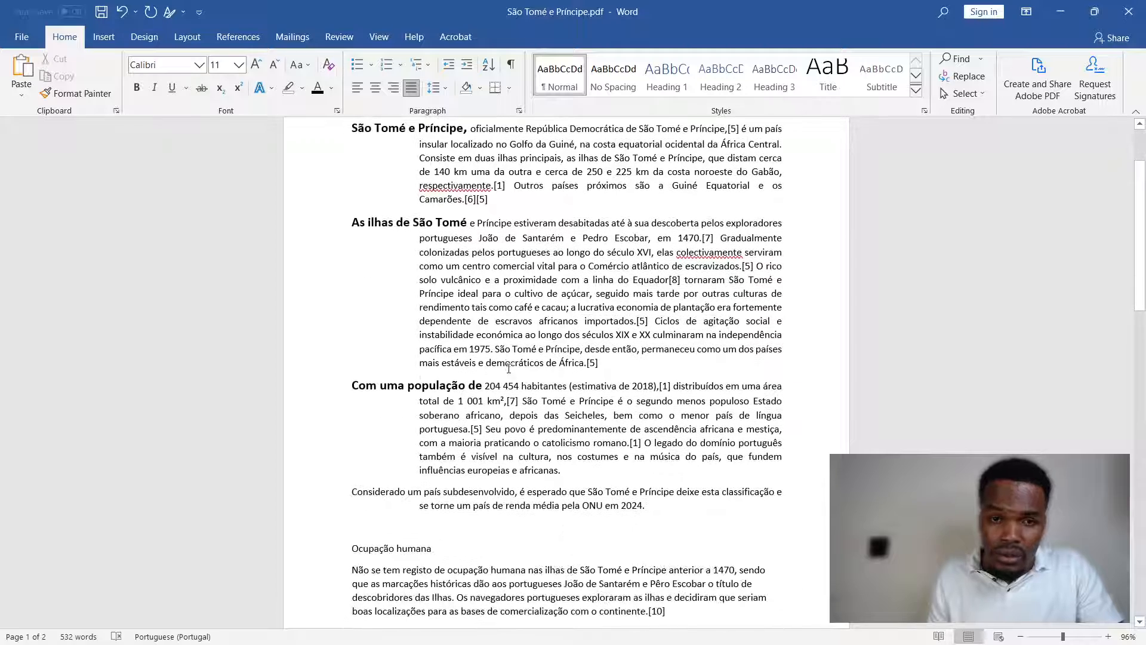
pyautogui.scroll(2, 369, 169)
pyautogui.moveTo(361, 190); pyautogui.dragTo(686, 573)
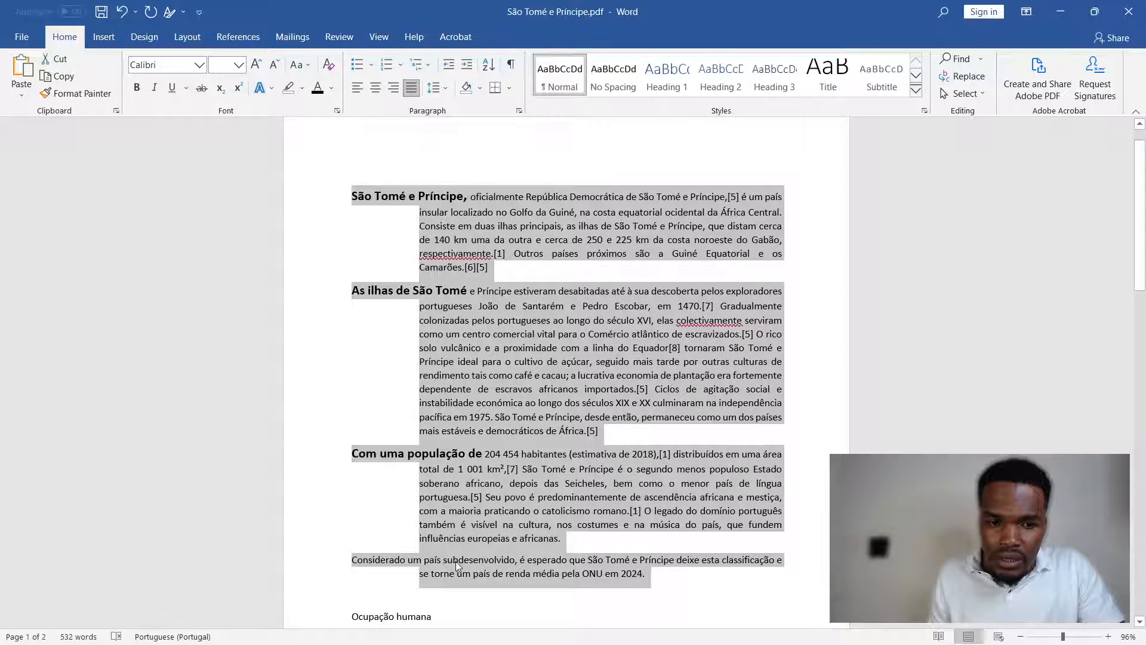
pyautogui.click(456, 562)
# - Make the words "Considerado um país" at the start of the fourth paragraph bold and enlarge them by two font-size steps
pyautogui.moveTo(352, 560); pyautogui.dragTo(441, 561)
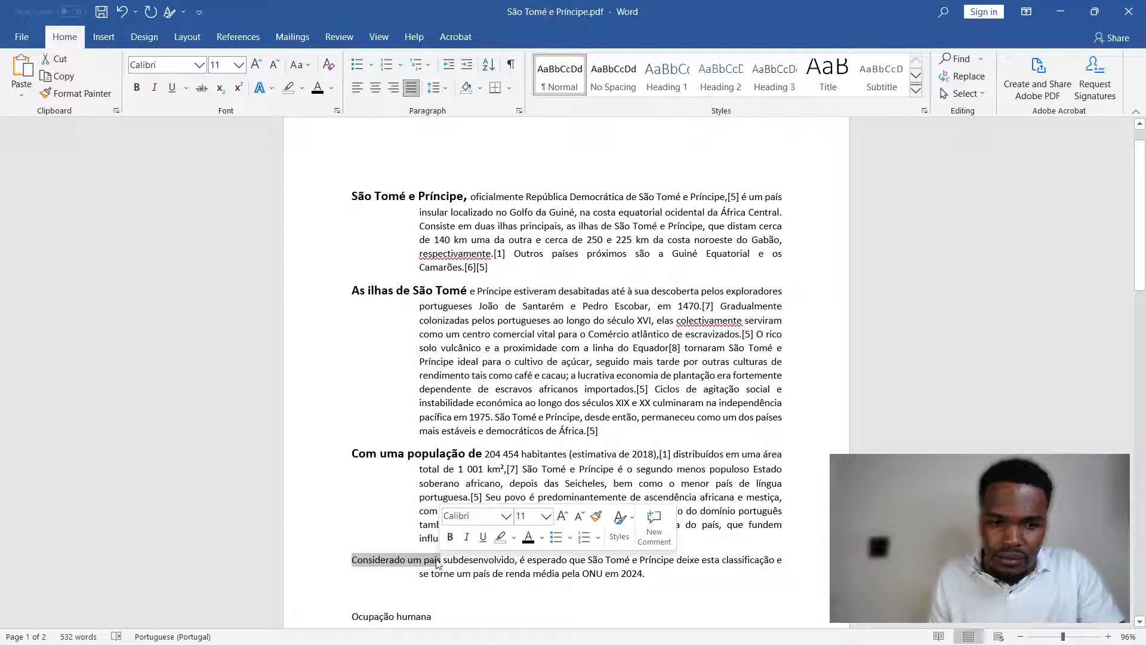
pyautogui.click(137, 87)
pyautogui.click(256, 64)
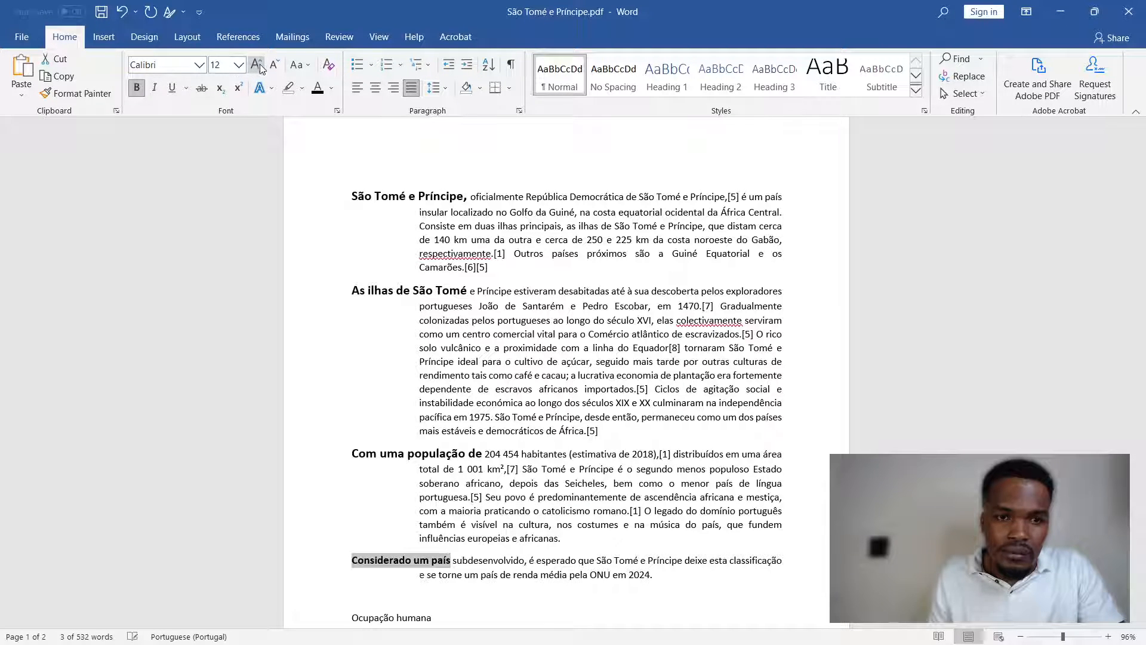
pyautogui.click(256, 64)
pyautogui.click(528, 439)
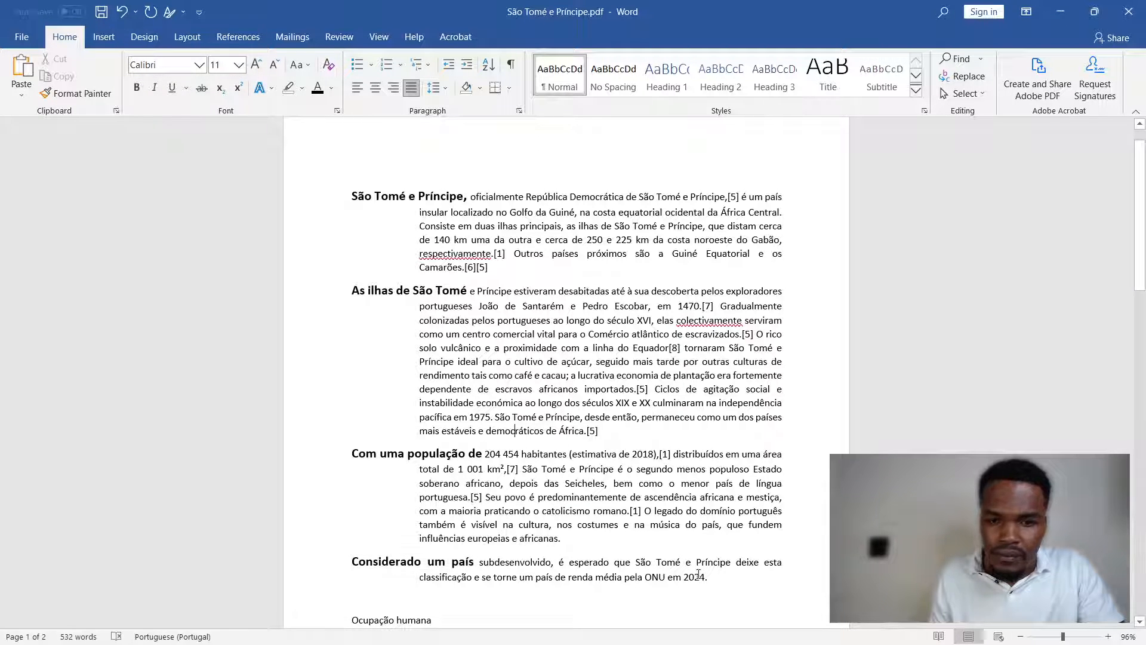
# - Remove the hanging indentation from the four introductory paragraphs by setting their special indentation to (none)
pyautogui.moveTo(726, 576); pyautogui.dragTo(352, 199)
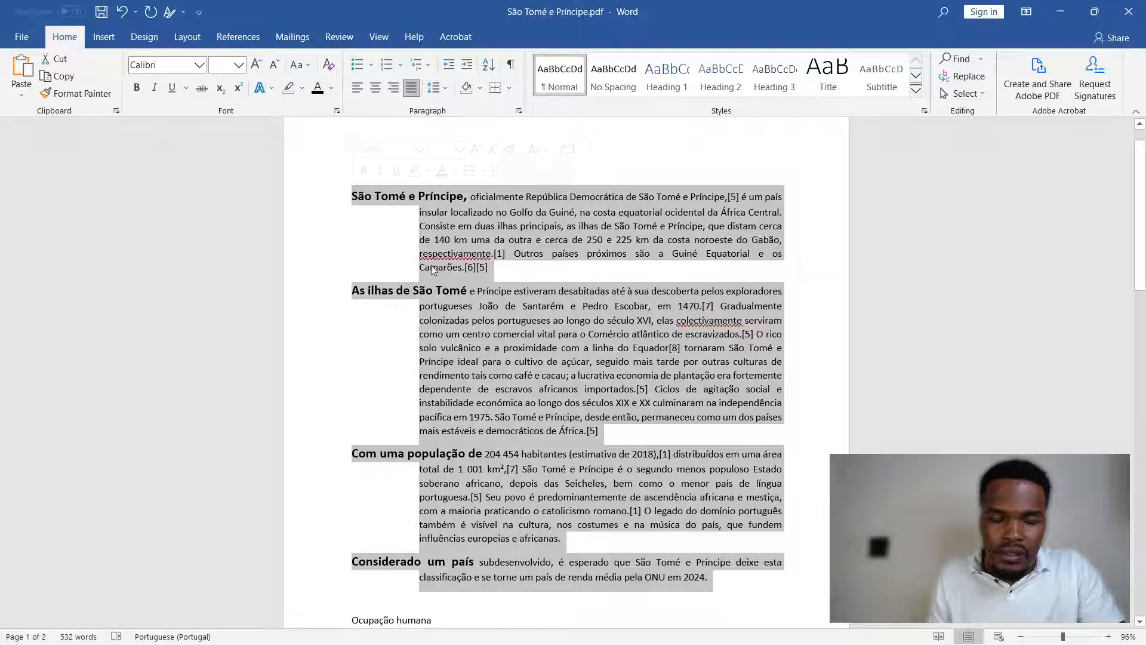
pyautogui.click(520, 110)
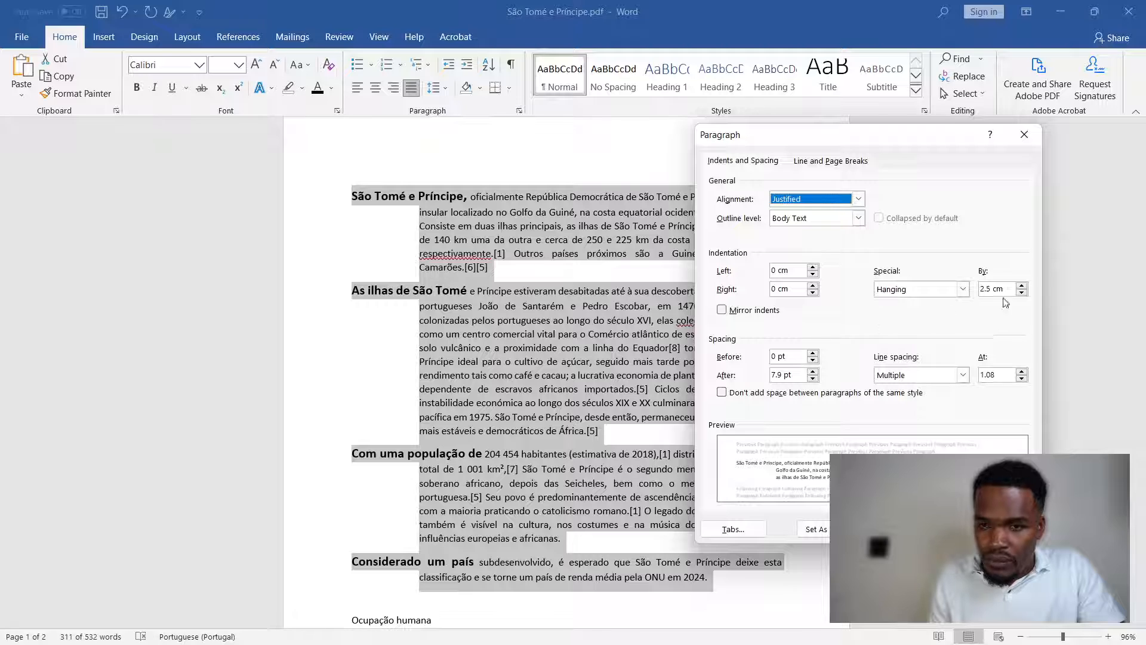
pyautogui.moveTo(993, 288); pyautogui.dragTo(973, 291)
pyautogui.click(963, 290)
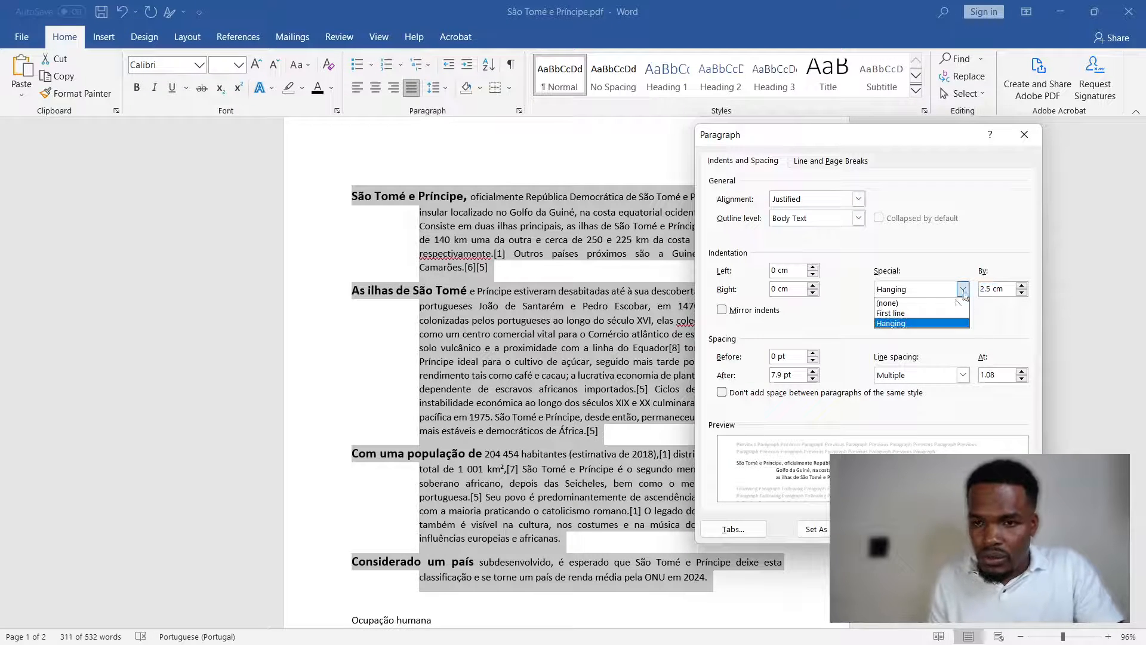
pyautogui.click(934, 306)
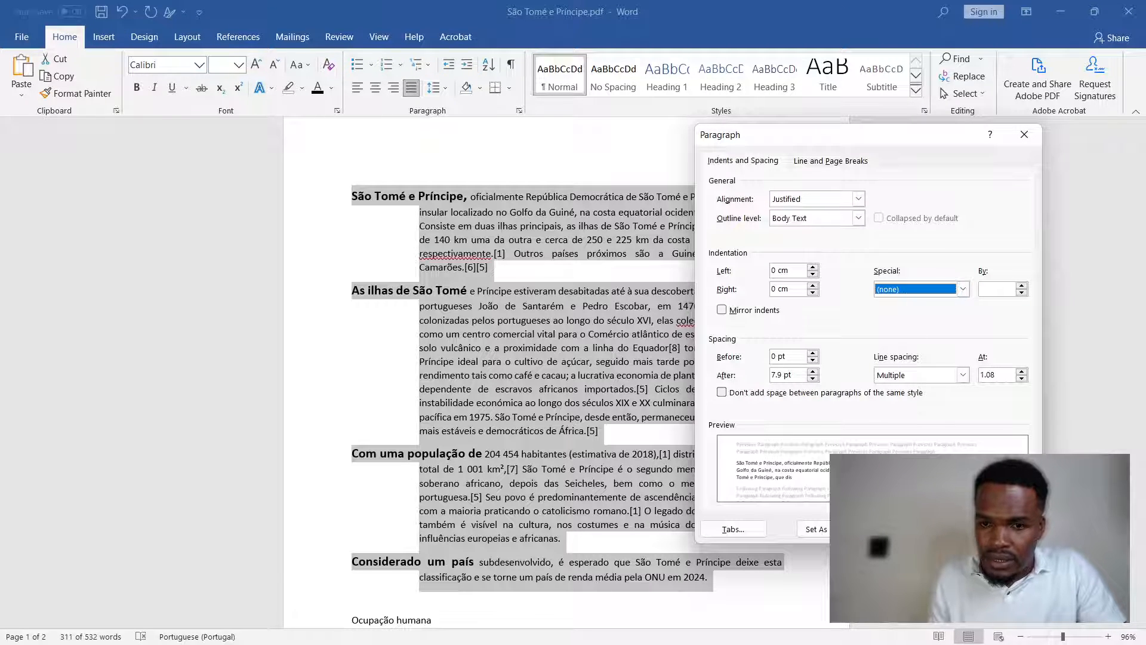
pyautogui.click(930, 529)
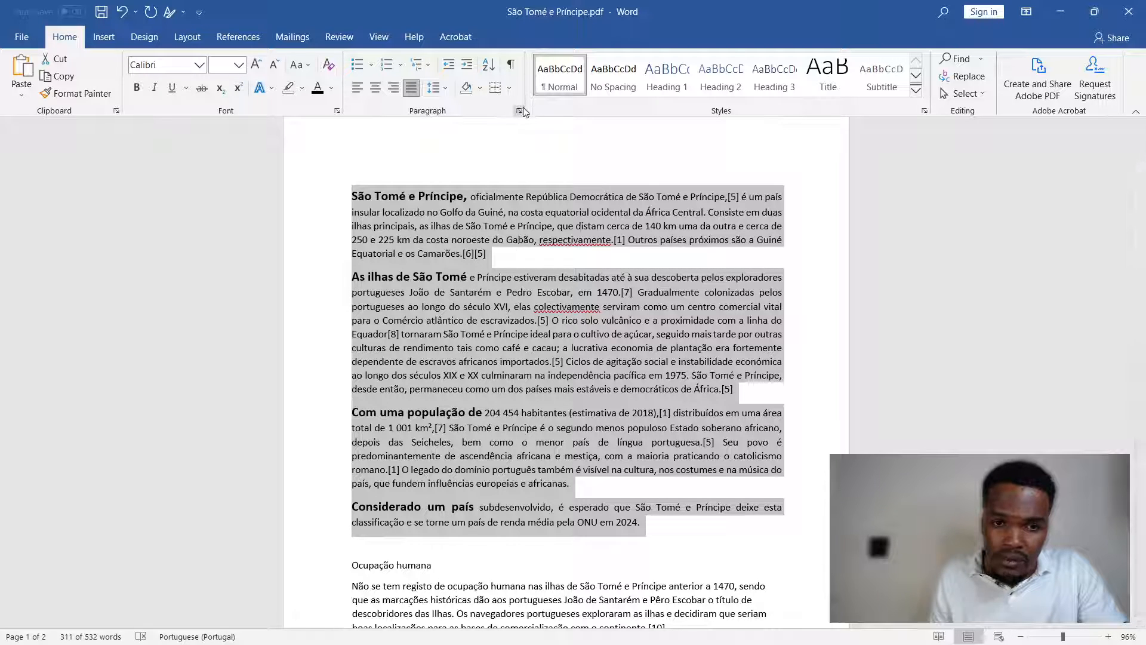
pyautogui.click(518, 110)
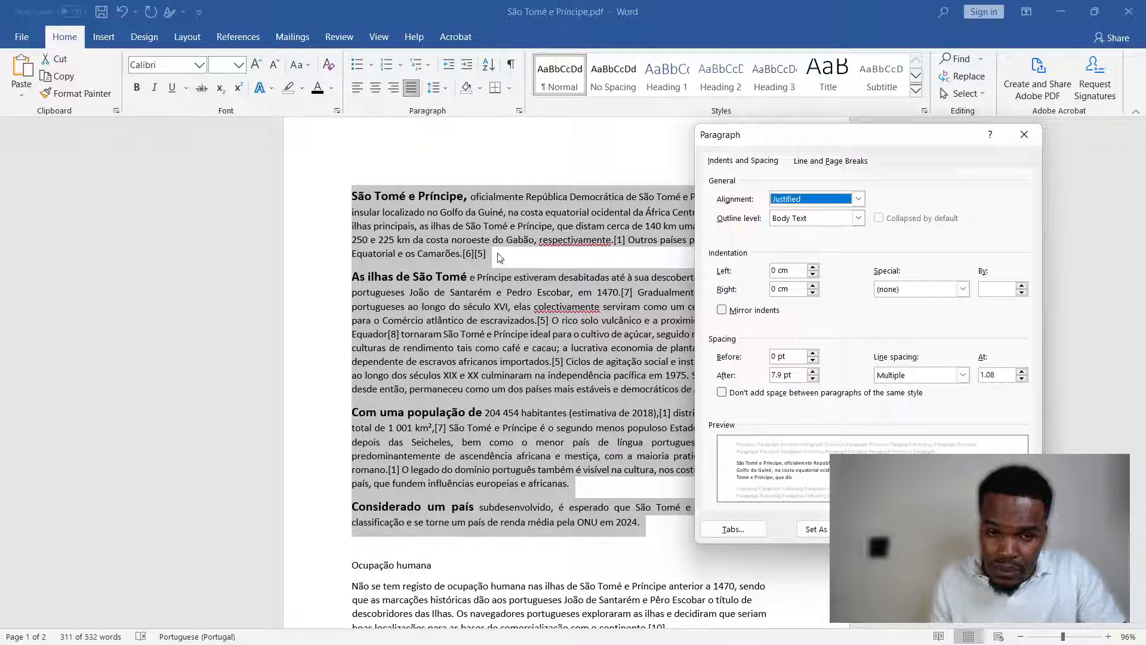
pyautogui.click(529, 251)
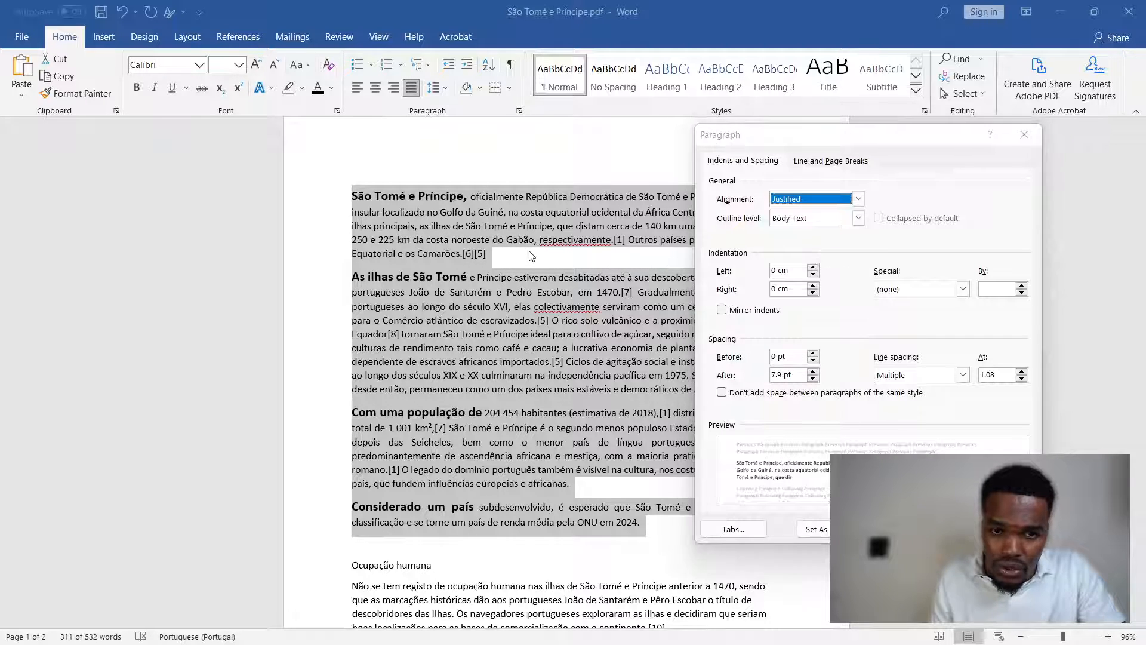
pyautogui.click(1026, 134)
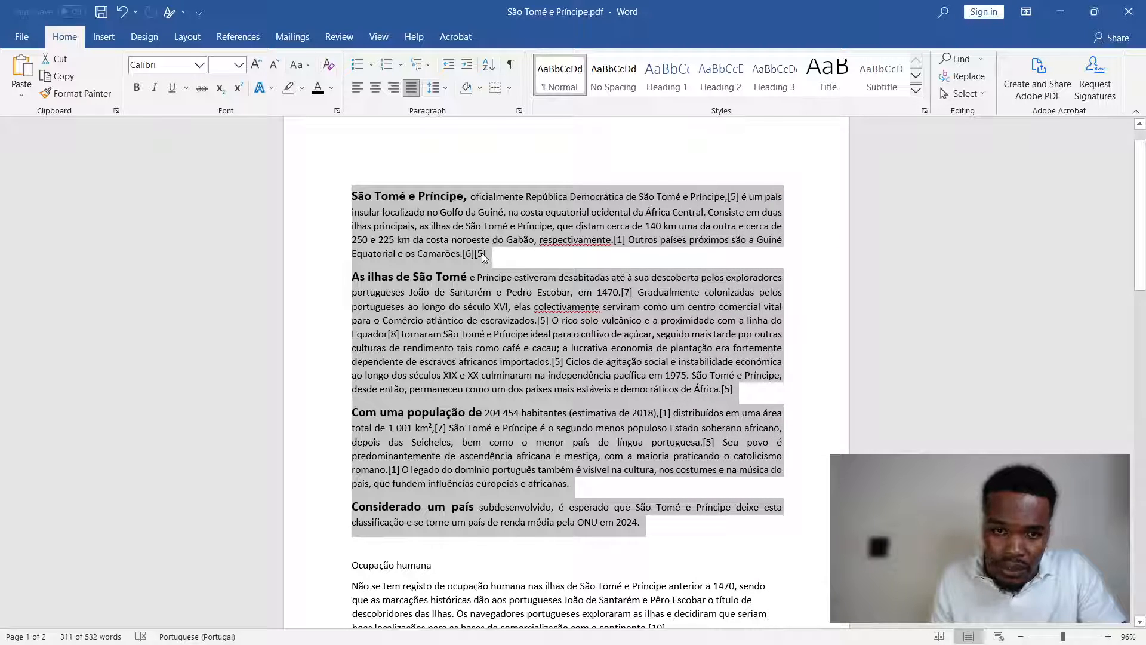
# - Highlight the first and second introductory paragraphs in turn to examine where each one begins and ends
pyautogui.click(484, 254)
pyautogui.moveTo(491, 255); pyautogui.dragTo(352, 196)
pyautogui.moveTo(350, 278); pyautogui.dragTo(733, 389)
pyautogui.click(733, 388)
pyautogui.moveTo(334, 287); pyautogui.dragTo(334, 308)
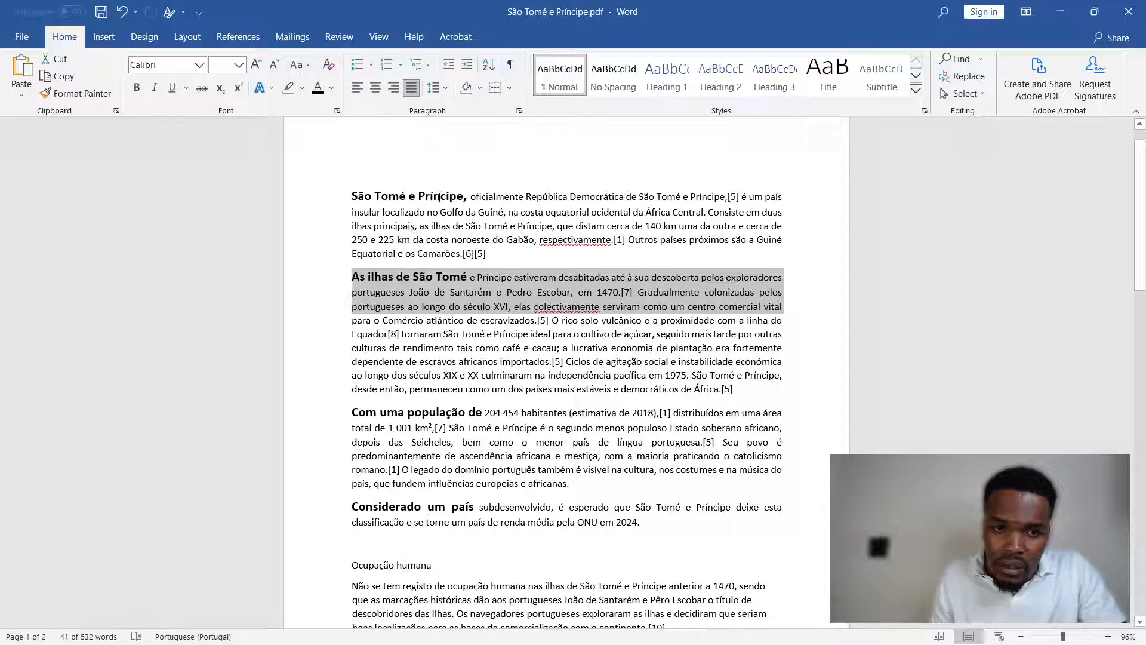
pyautogui.moveTo(439, 197); pyautogui.dragTo(482, 197)
pyautogui.moveTo(354, 197); pyautogui.dragTo(525, 197)
pyautogui.click(567, 198)
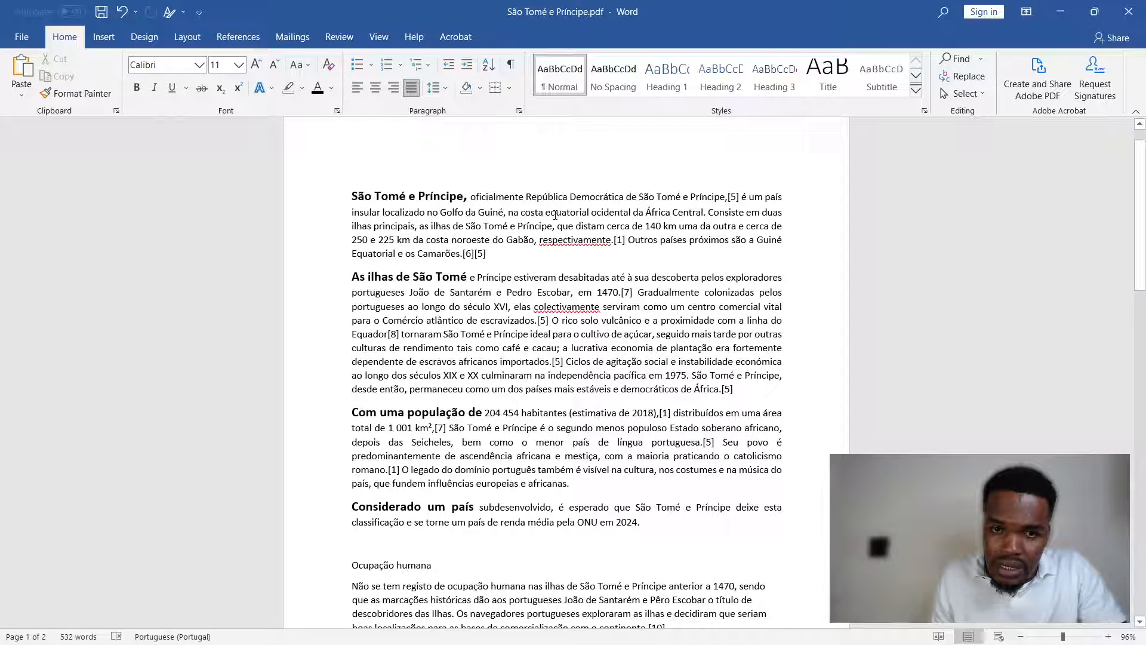
pyautogui.moveTo(533, 195); pyautogui.dragTo(480, 199)
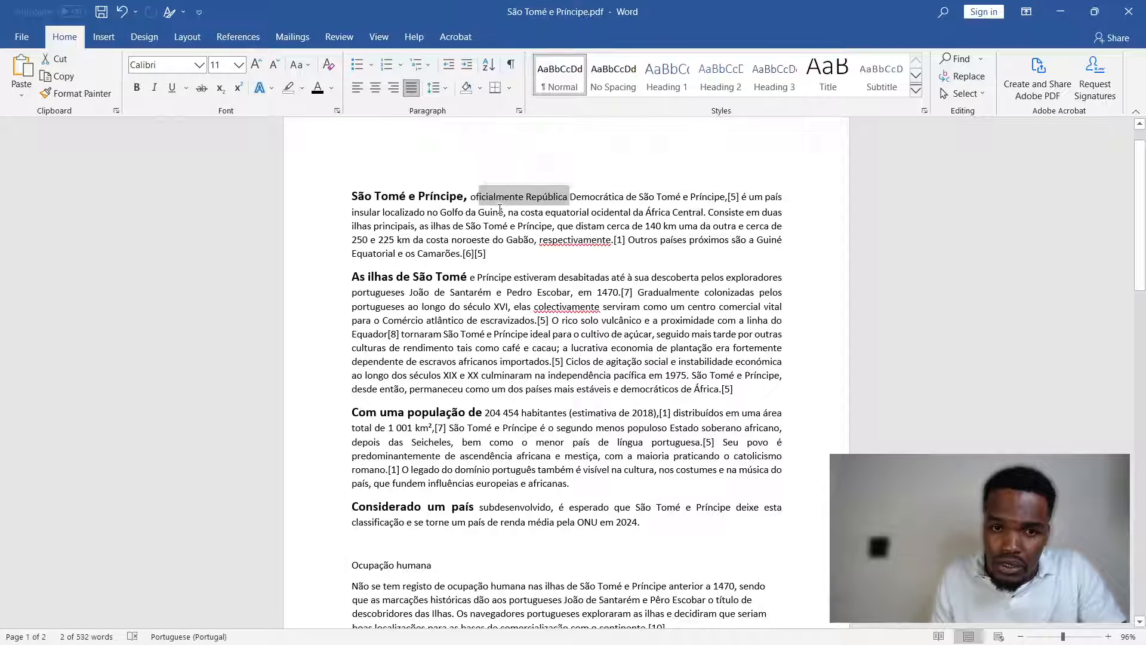
pyautogui.click(500, 213)
pyautogui.moveTo(495, 256); pyautogui.dragTo(353, 195)
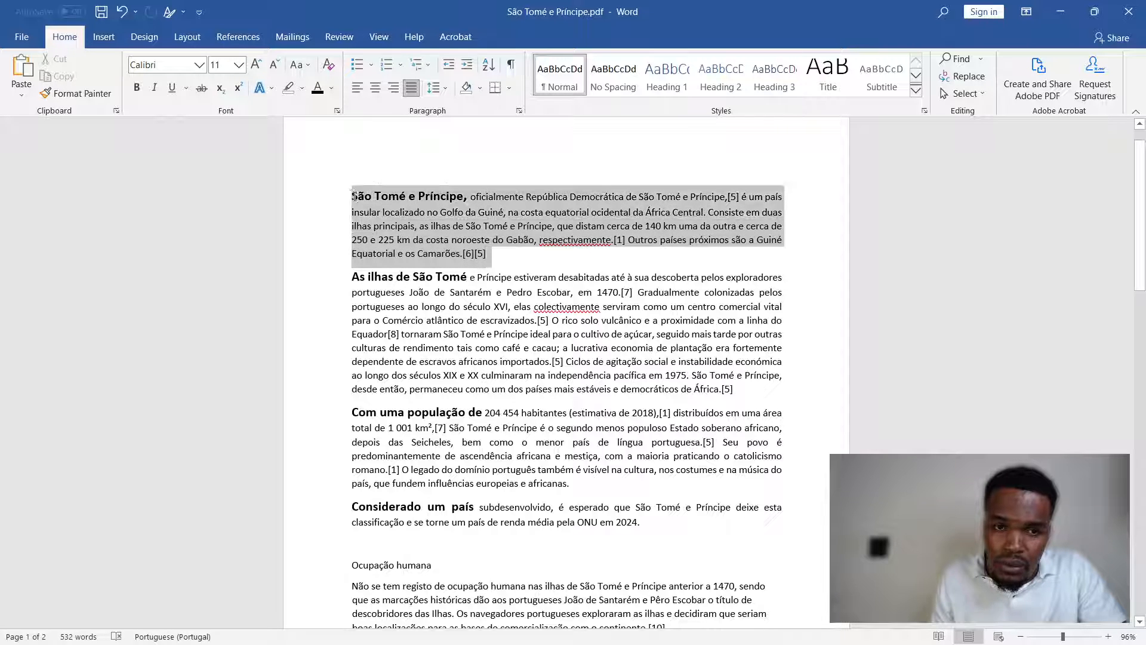
pyautogui.moveTo(353, 276); pyautogui.dragTo(784, 390)
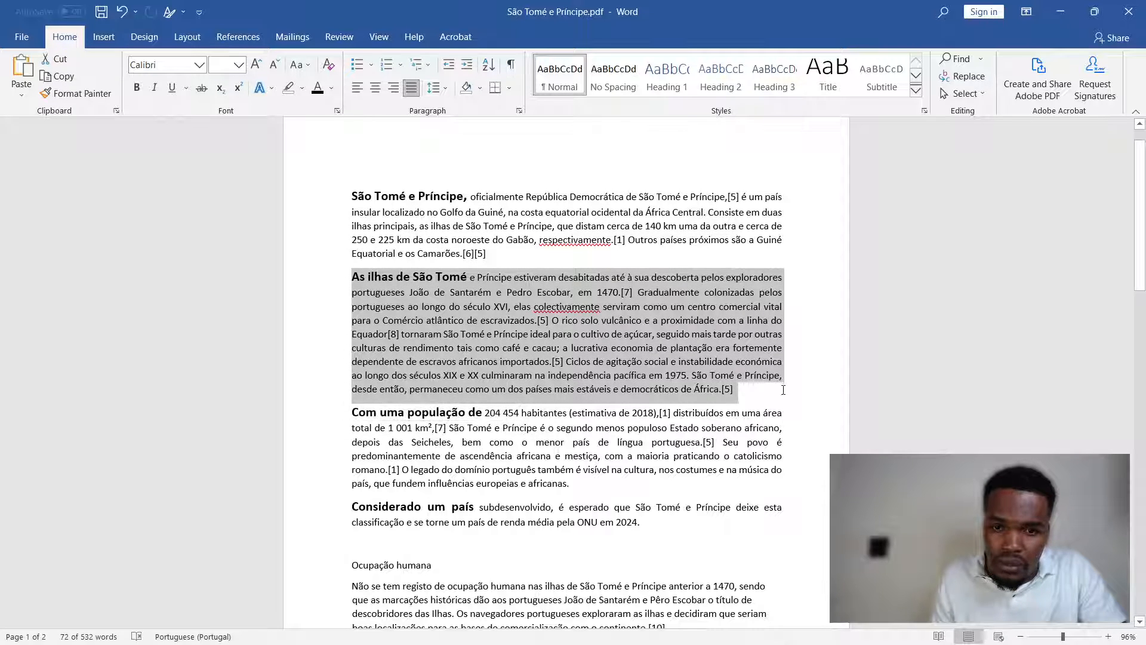
pyautogui.moveTo(534, 247); pyautogui.dragTo(352, 196)
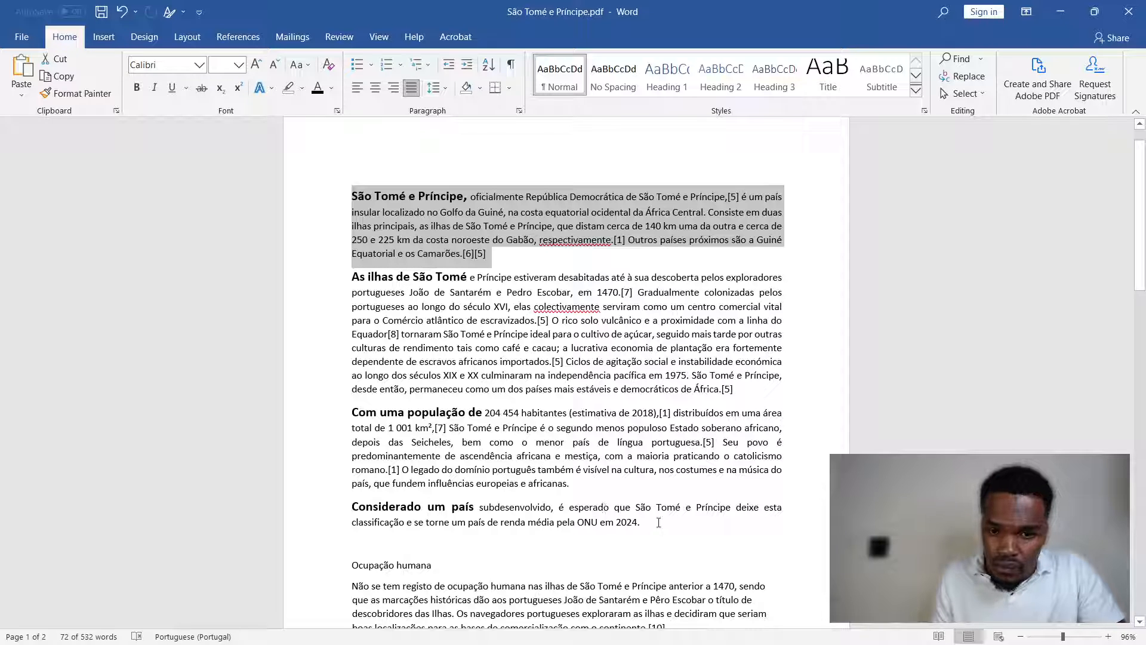
# - Set the spacing of the four introductory paragraphs to 50 pt before and 0 pt after
pyautogui.moveTo(658, 523); pyautogui.dragTo(327, 198)
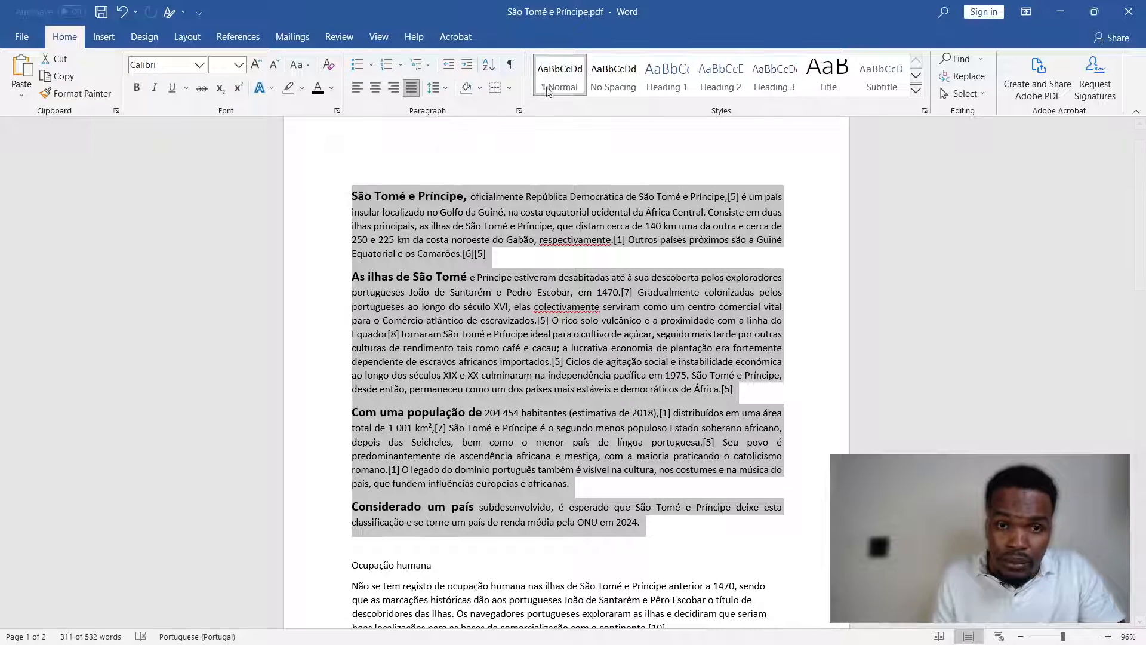
pyautogui.click(518, 110)
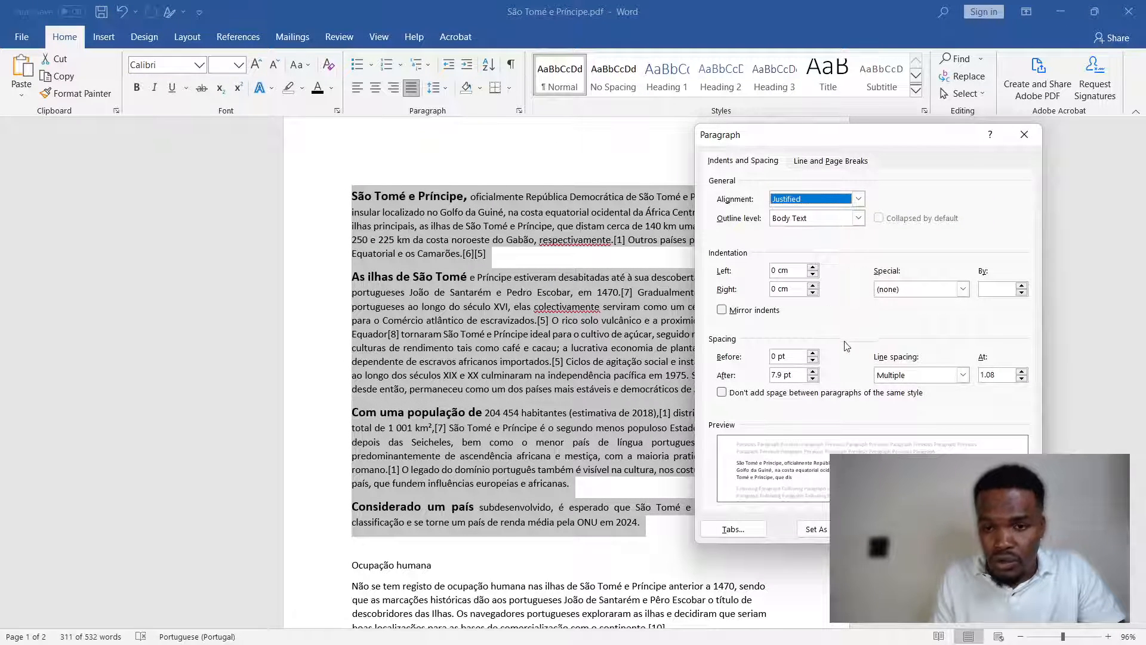
pyautogui.click(770, 357)
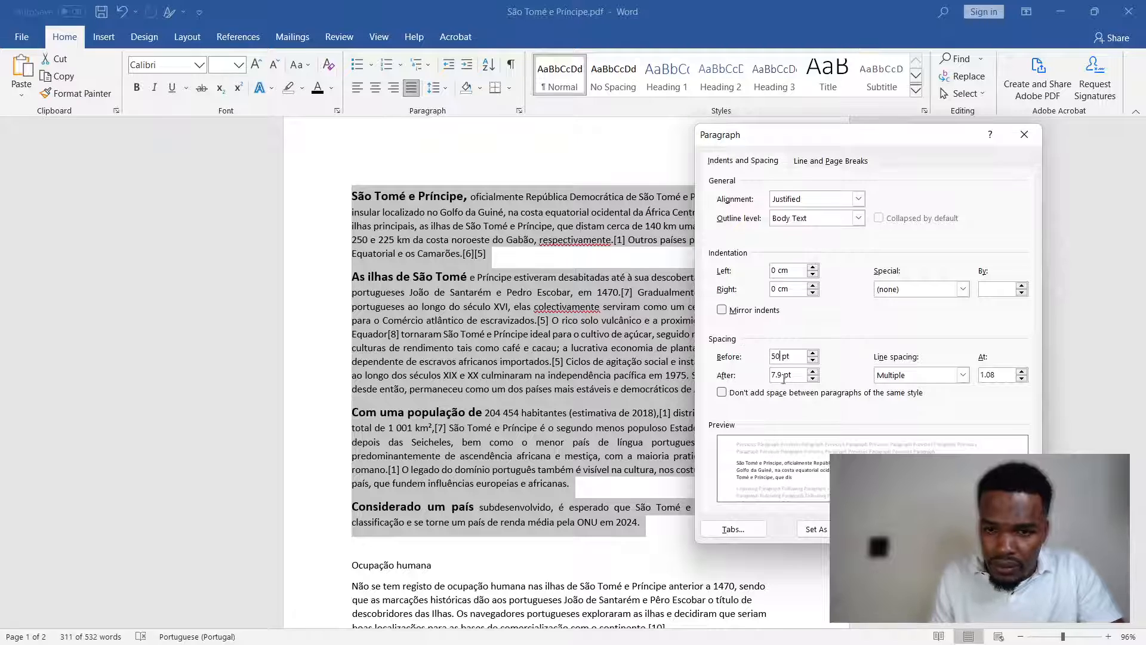
pyautogui.moveTo(784, 377); pyautogui.dragTo(765, 376)
pyautogui.write('0')
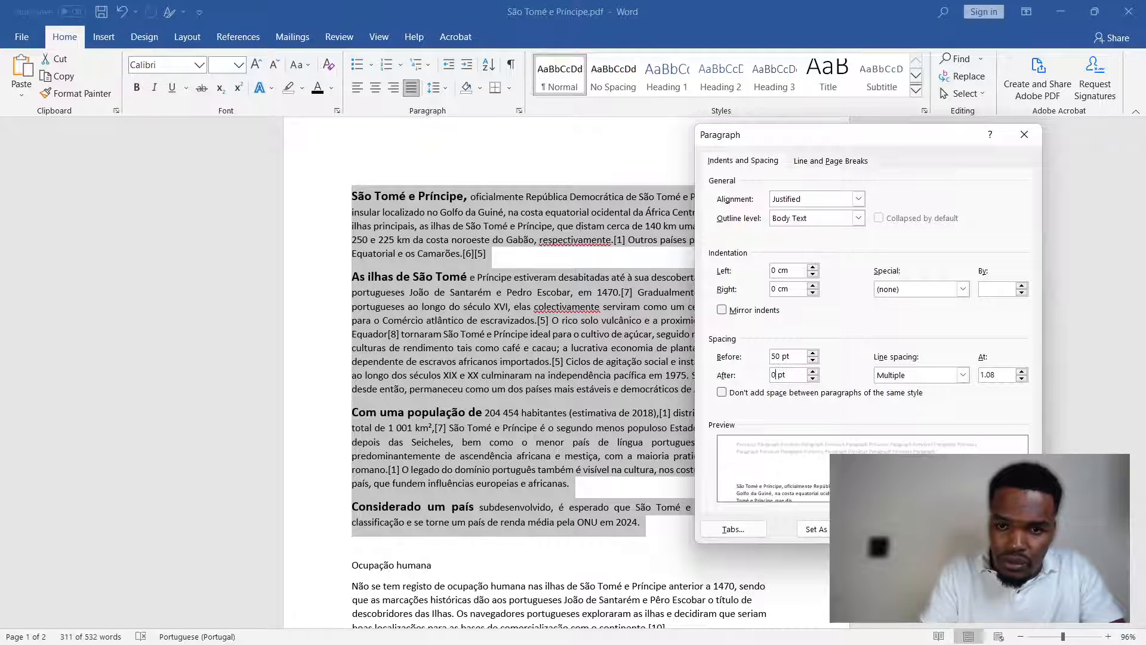
pyautogui.press('Return')
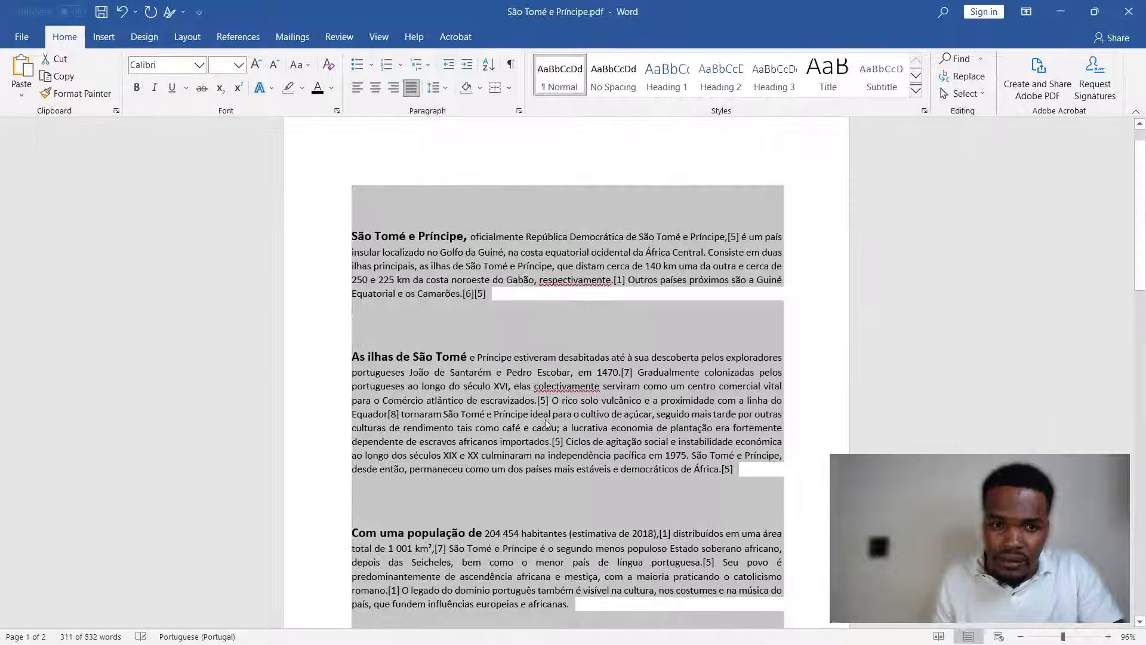
# - Review the gaps above the four introductory paragraphs and reset their spacing before to 0 pt
pyautogui.scroll(-2, 421, 249)
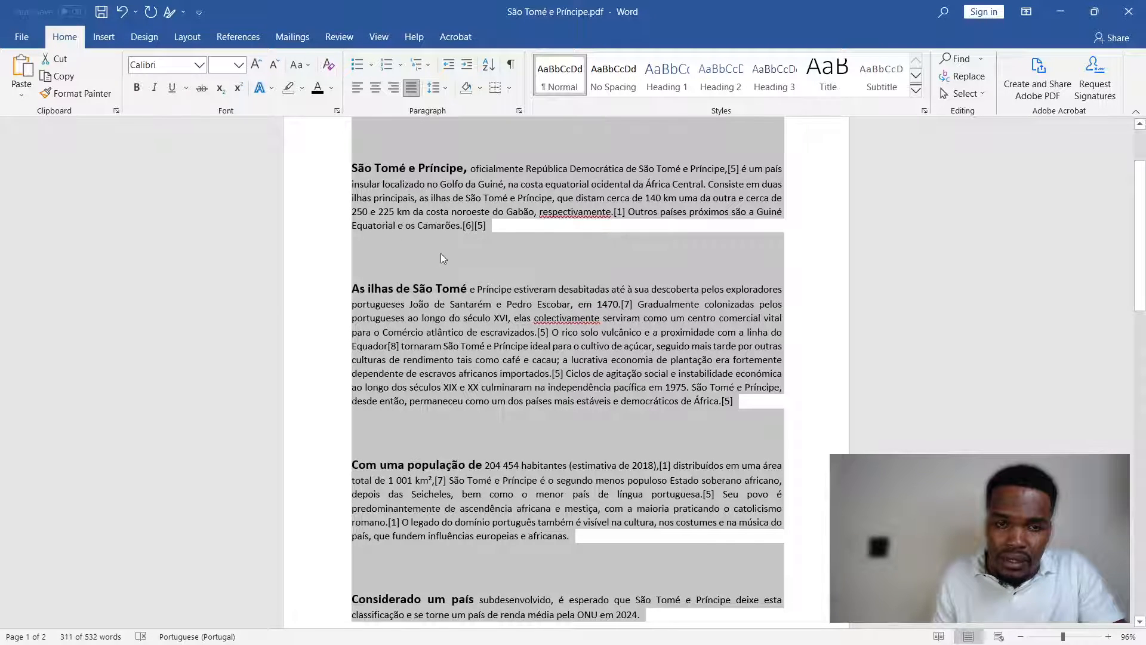
pyautogui.scroll(2, 441, 258)
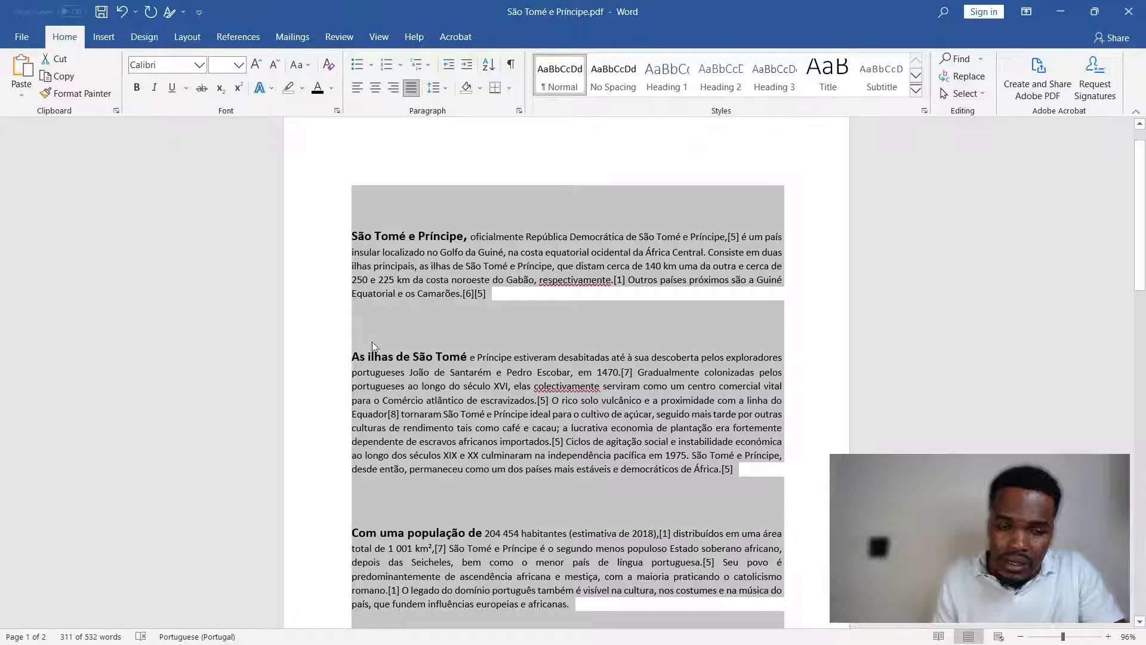
pyautogui.scroll(-2, 372, 346)
pyautogui.scroll(-2, 383, 418)
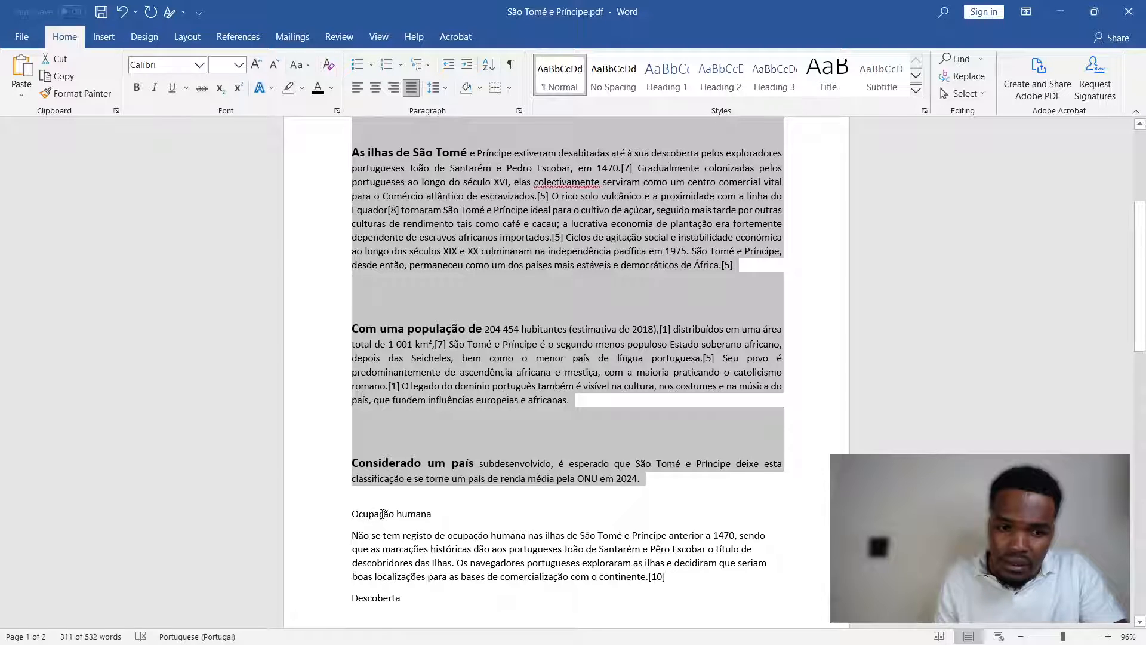
pyautogui.scroll(3, 493, 442)
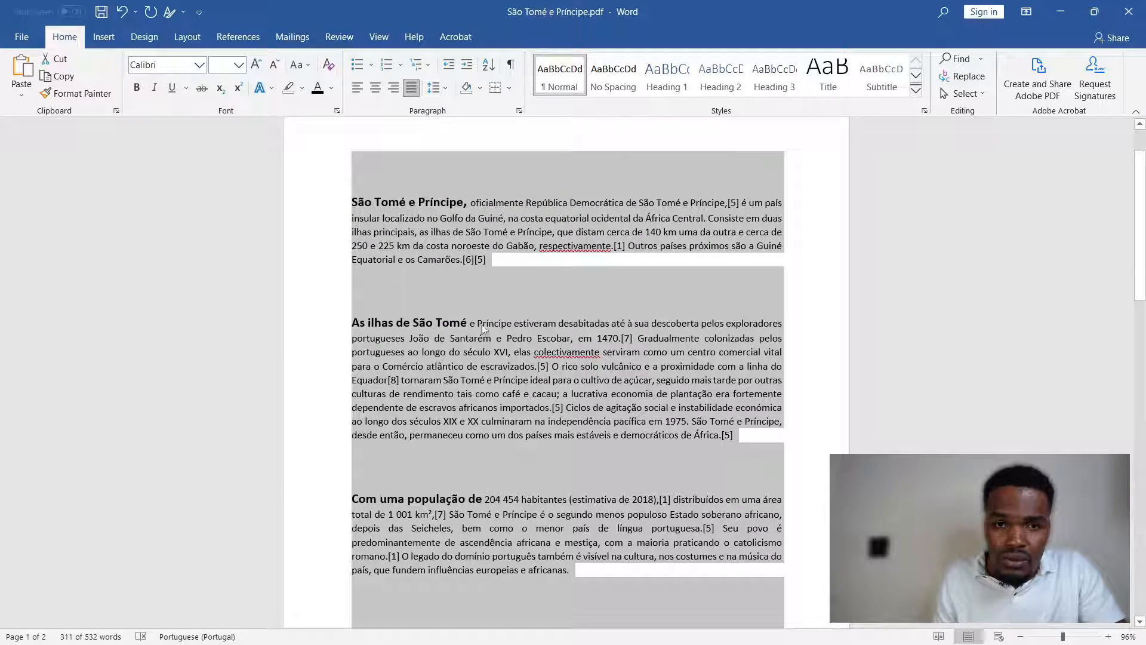
pyautogui.click(519, 111)
pyautogui.click(768, 356)
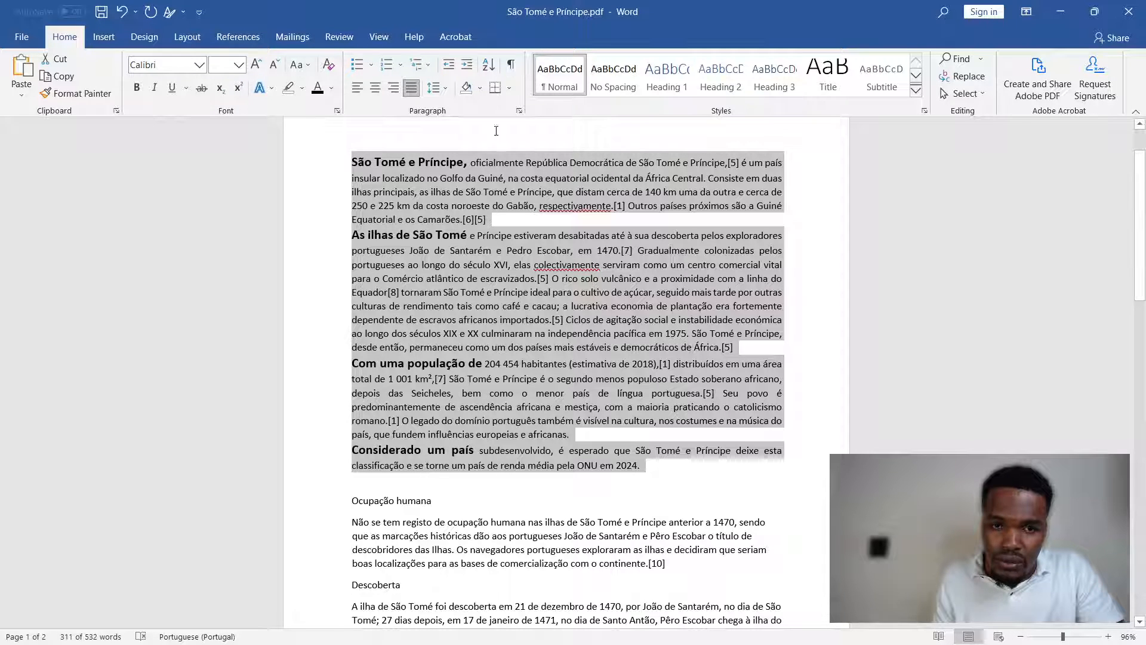
# - Set the spacing after the four introductory paragraphs to 50 pt and review the gaps down to the "Ocupação humana" heading
pyautogui.click(519, 111)
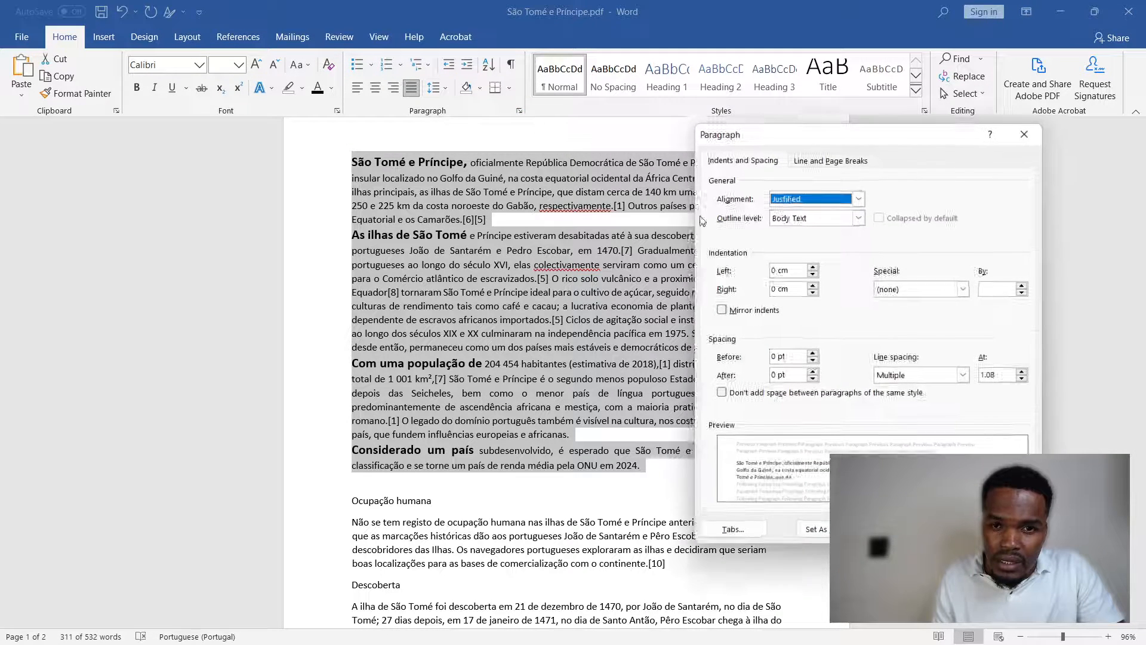
pyautogui.doubleClick(778, 375)
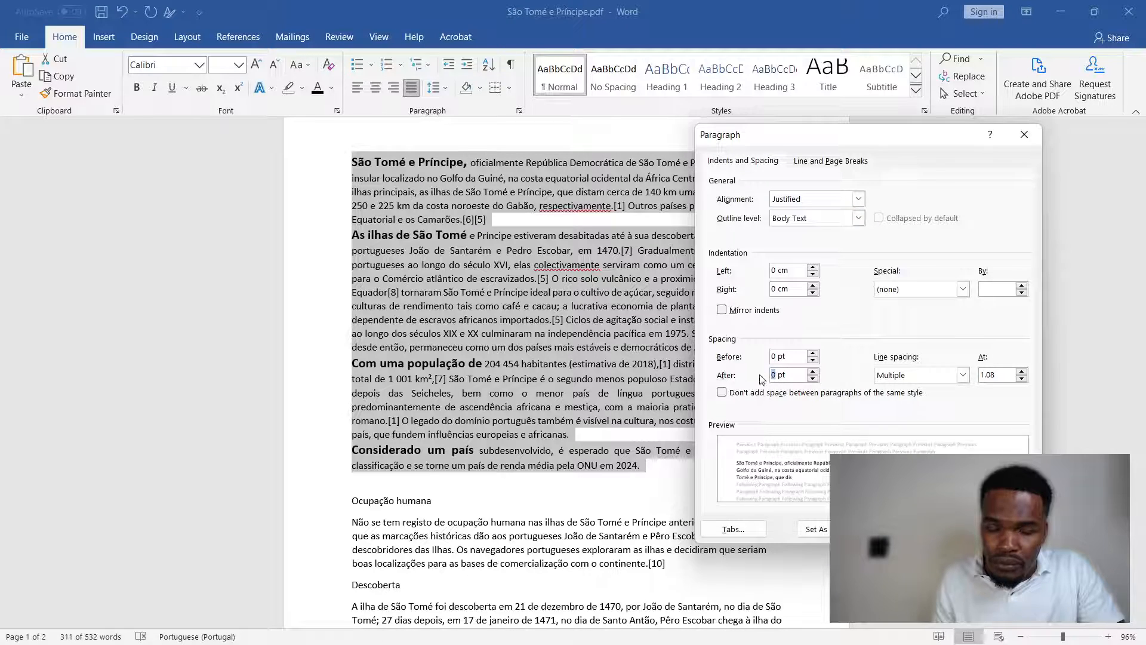
pyautogui.write('50')
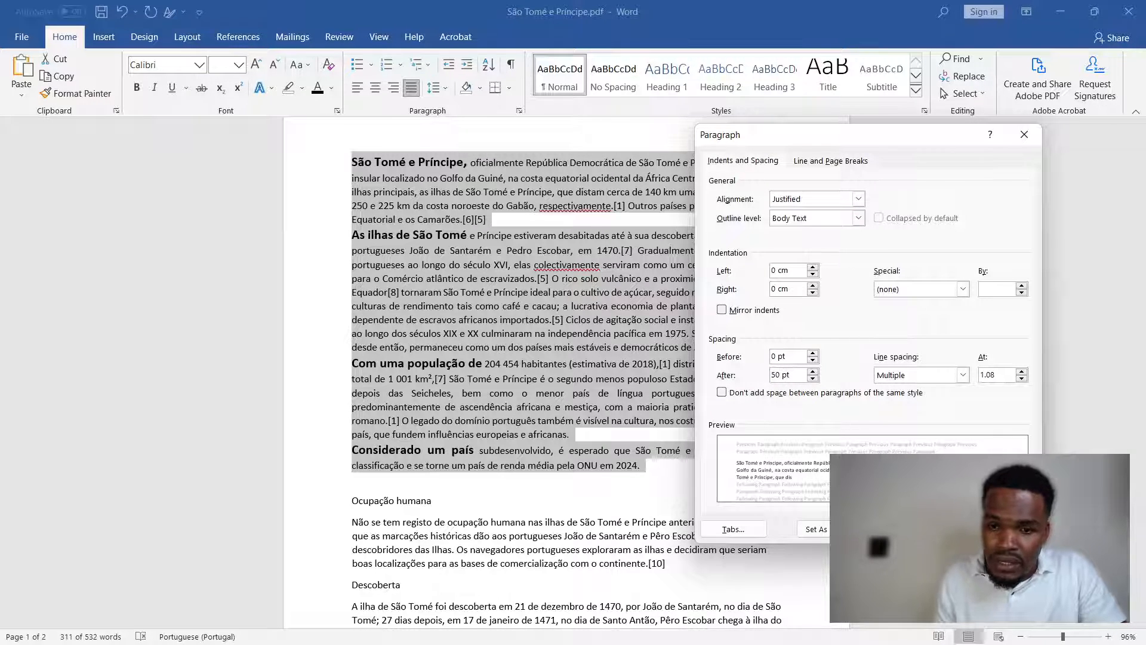
pyautogui.press('Return')
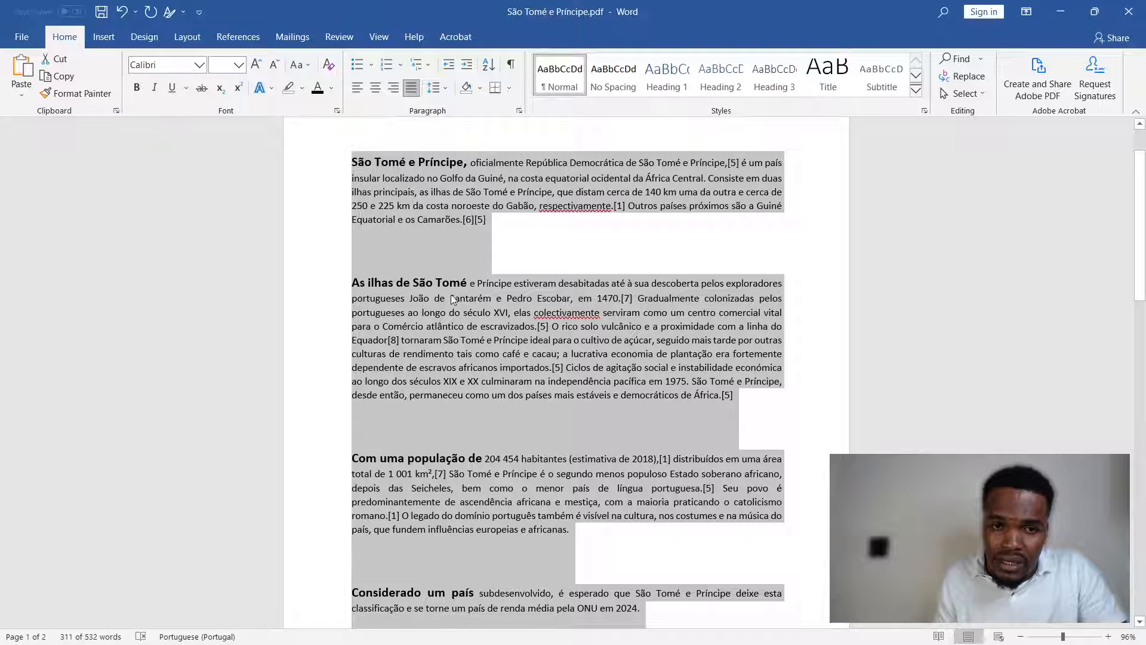
pyautogui.scroll(-2, 424, 188)
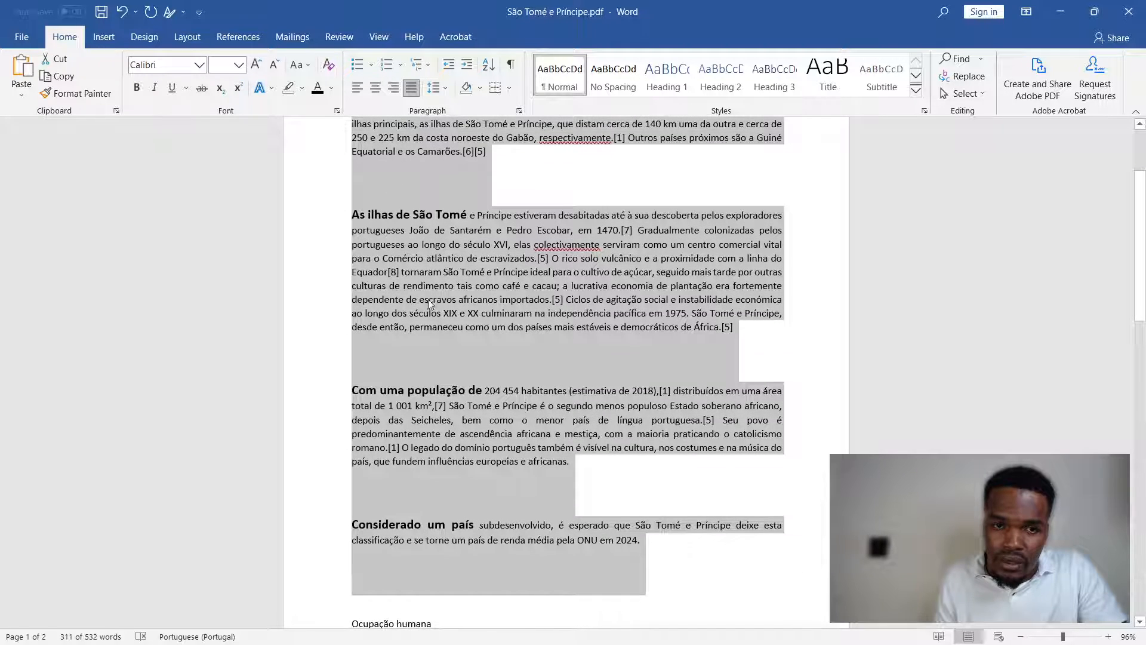
pyautogui.scroll(-2, 414, 346)
pyautogui.scroll(-3, 406, 367)
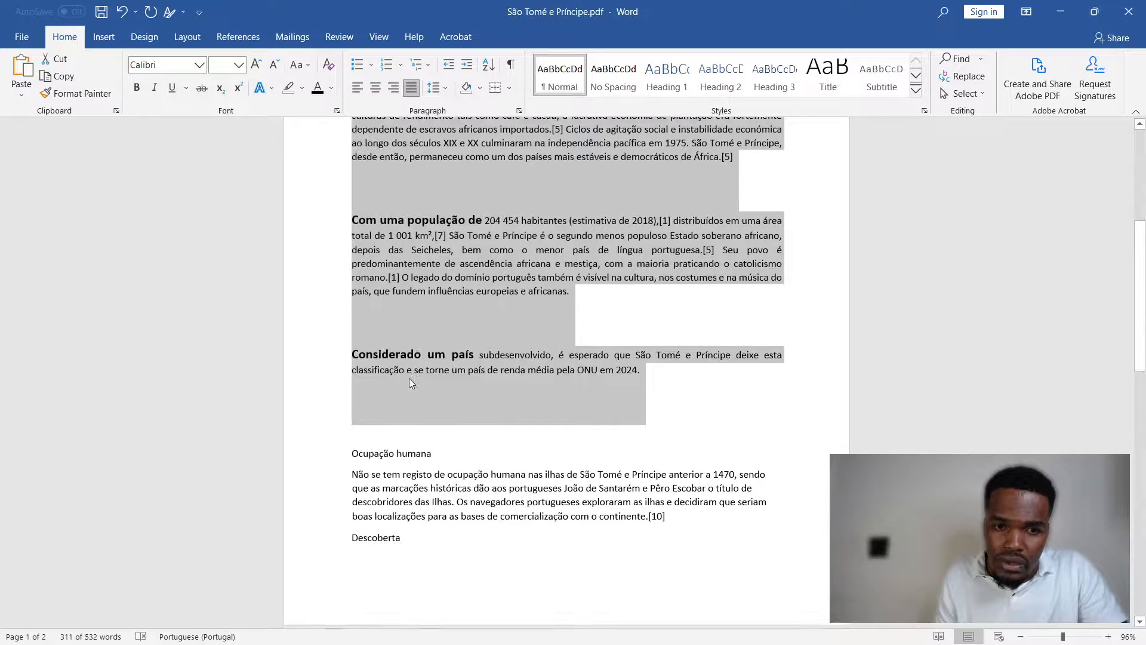
# - Delete the empty line above the "Ocupação humana" heading, undoing the extra deletion that merges the heading into the fourth paragraph
pyautogui.click(355, 447)
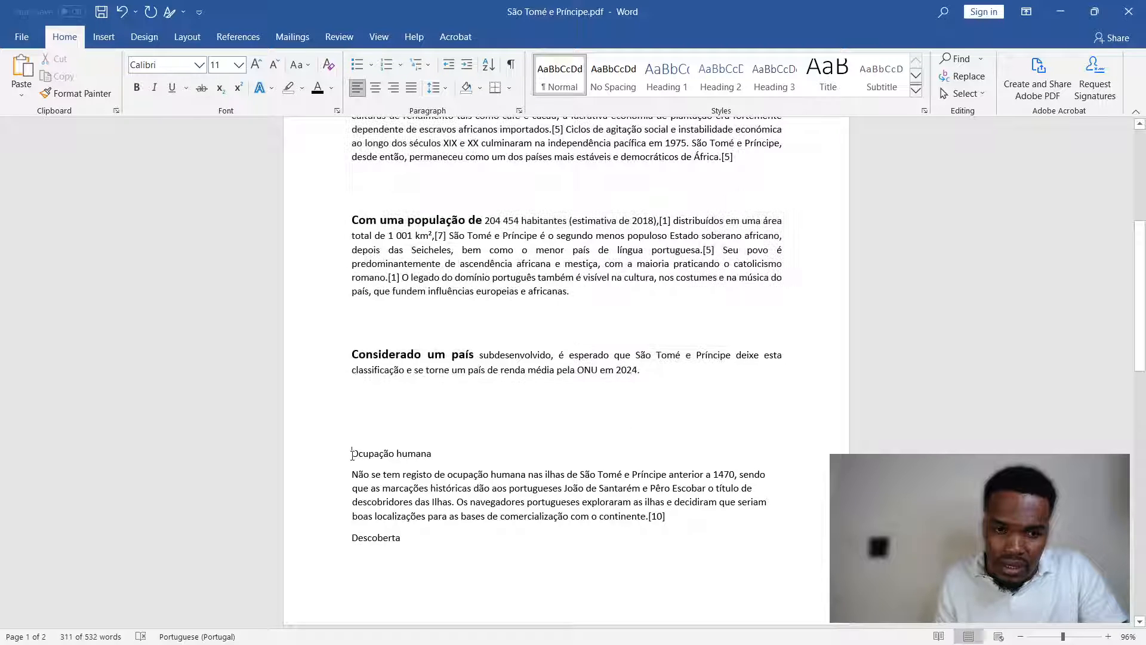
pyautogui.press('BackSpace')
pyautogui.press('BackSpace')
pyautogui.press('BackSpace')
pyautogui.press('BackSpace')
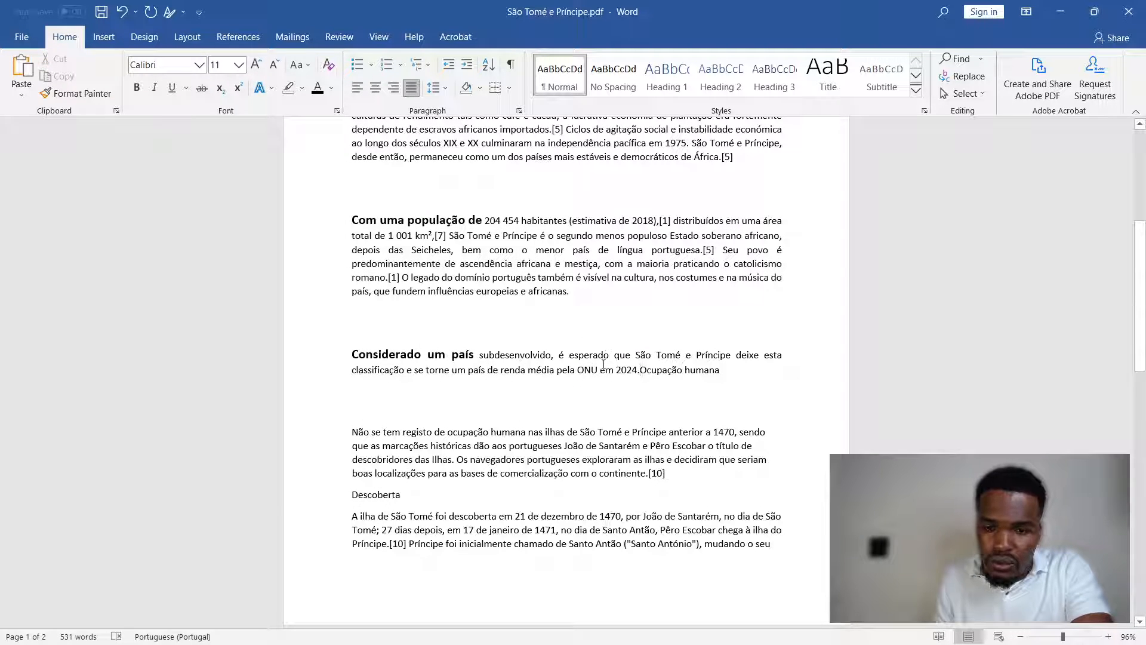
pyautogui.hotkey('ctrl', 'z')
pyautogui.click(445, 375)
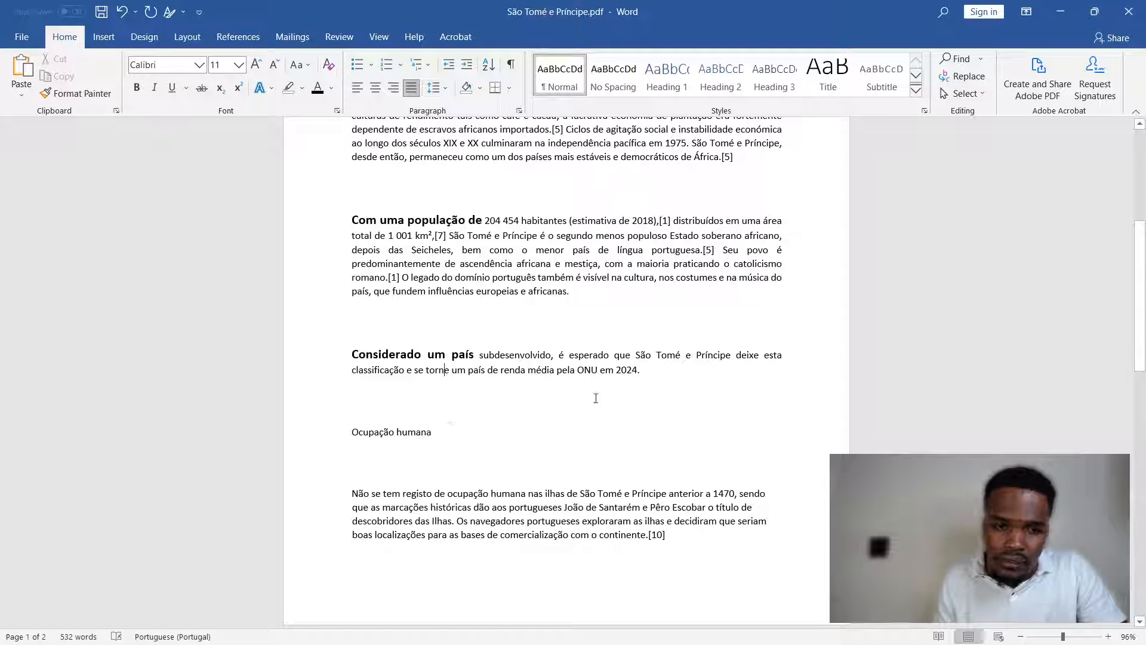
# - Set the spacing of the four introductory paragraphs to 20 pt before and 20 pt after, and review the resulting gaps
pyautogui.moveTo(664, 372); pyautogui.dragTo(357, 213)
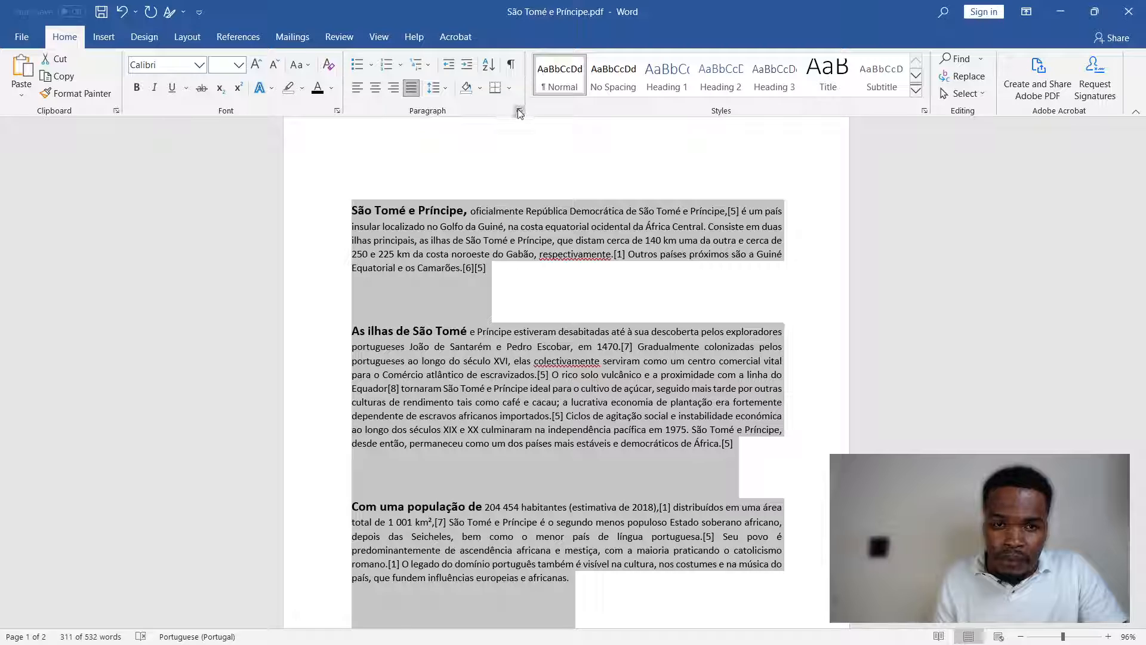
pyautogui.click(519, 111)
pyautogui.doubleClick(779, 375)
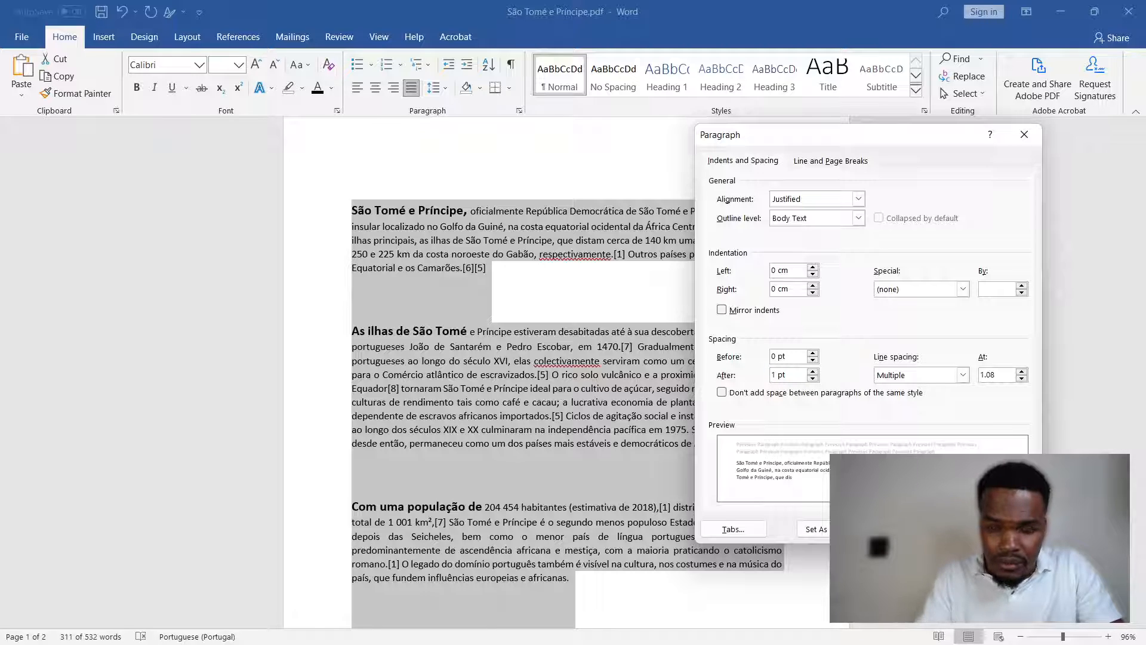
pyautogui.press('BackSpace')
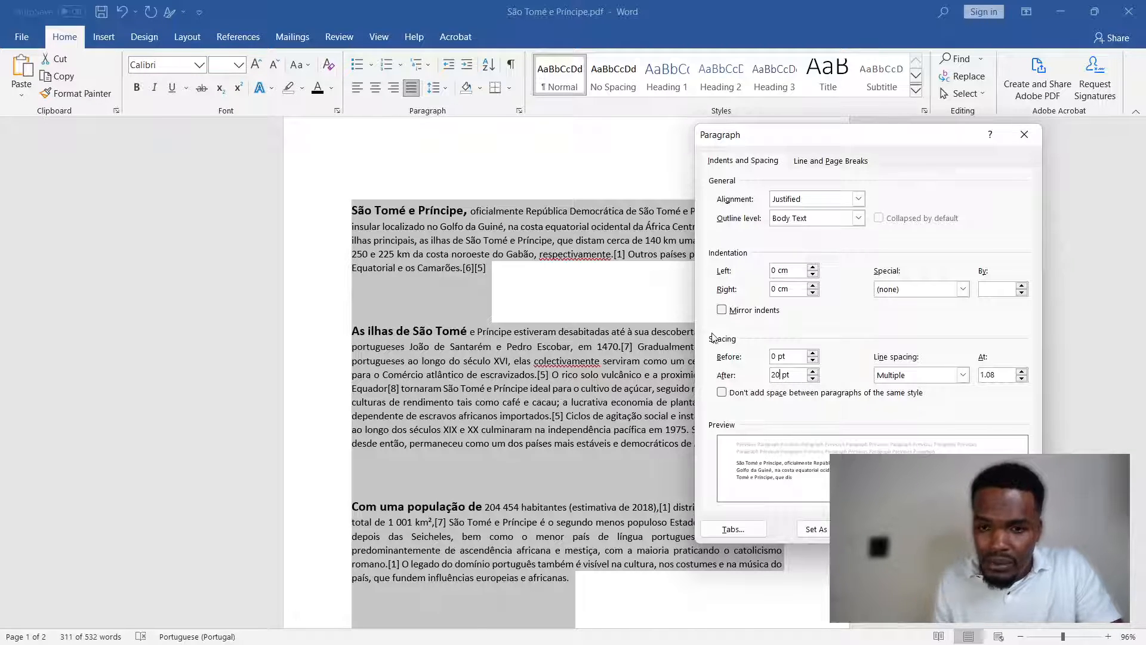
pyautogui.click(772, 357)
pyautogui.write('2')
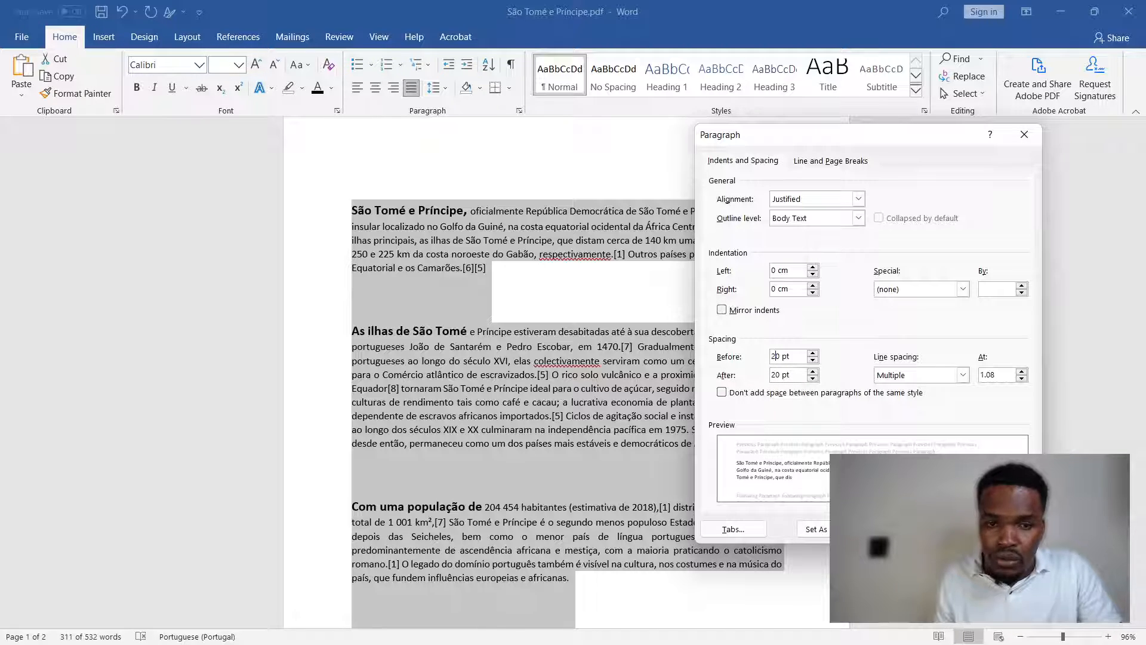
pyautogui.press('Return')
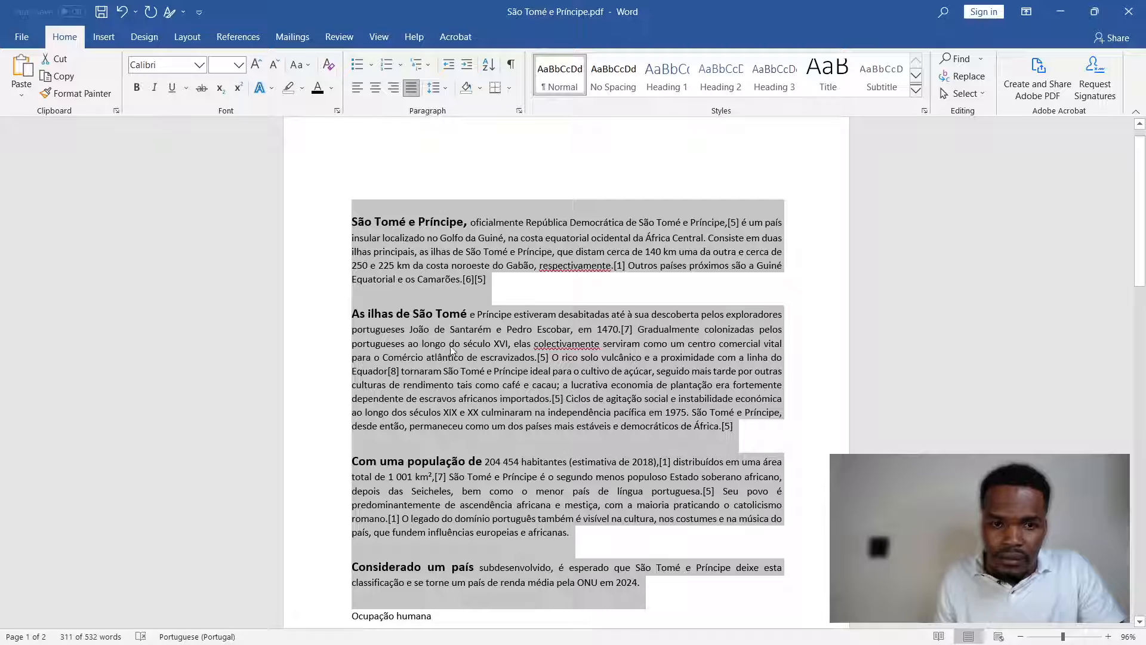
pyautogui.scroll(-4, 379, 285)
pyautogui.scroll(3, 422, 330)
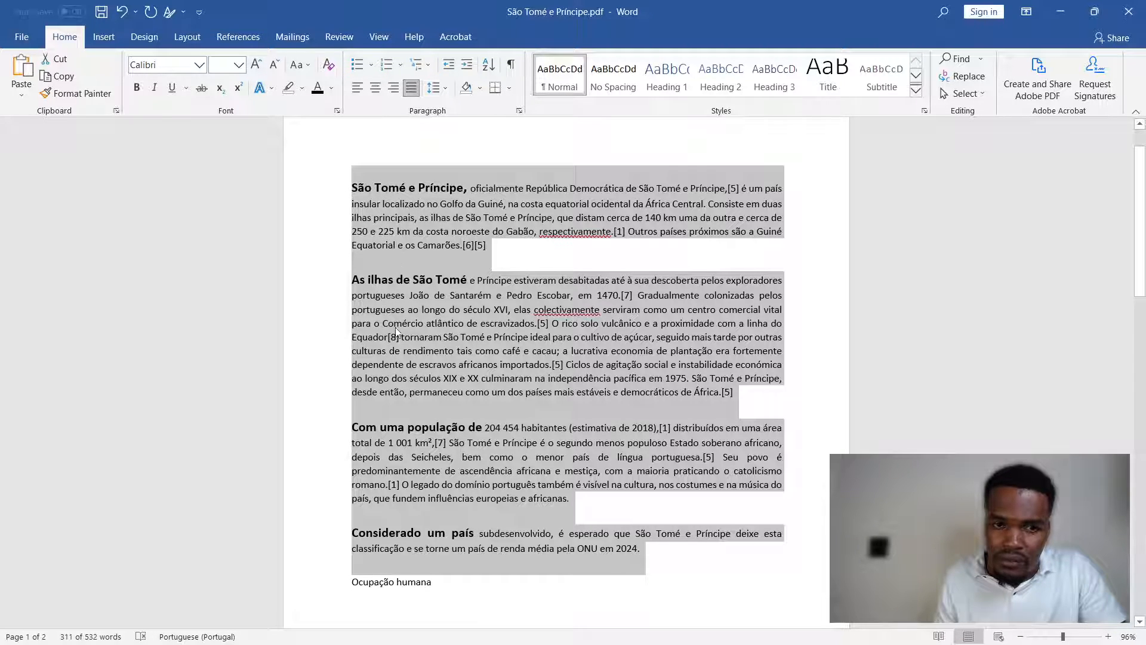
pyautogui.scroll(-2, 472, 463)
pyautogui.scroll(2, 478, 475)
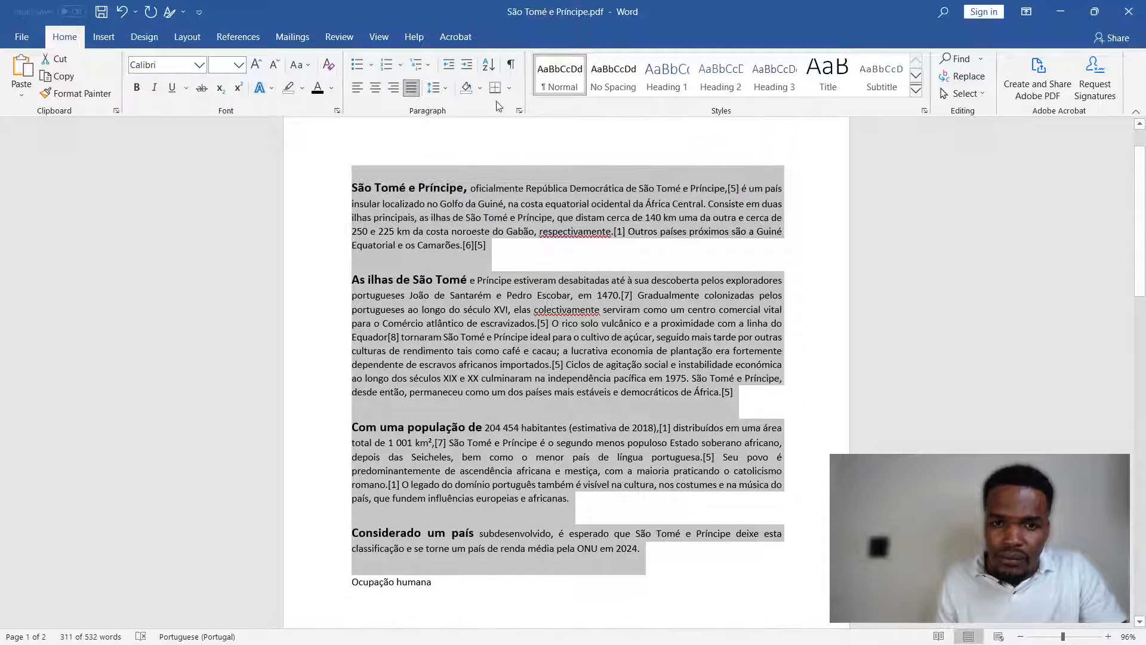
# - Set the line spacing of the four introductory paragraphs to Multiple at 3 and review how their lines spread out
pyautogui.click(519, 110)
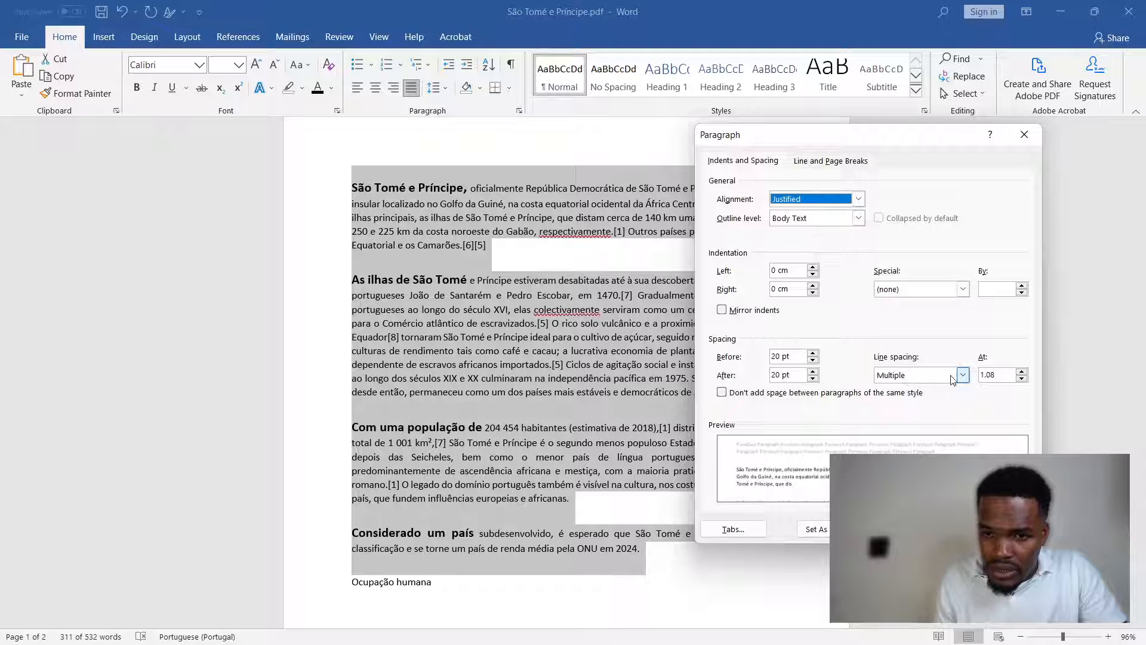
pyautogui.click(1027, 134)
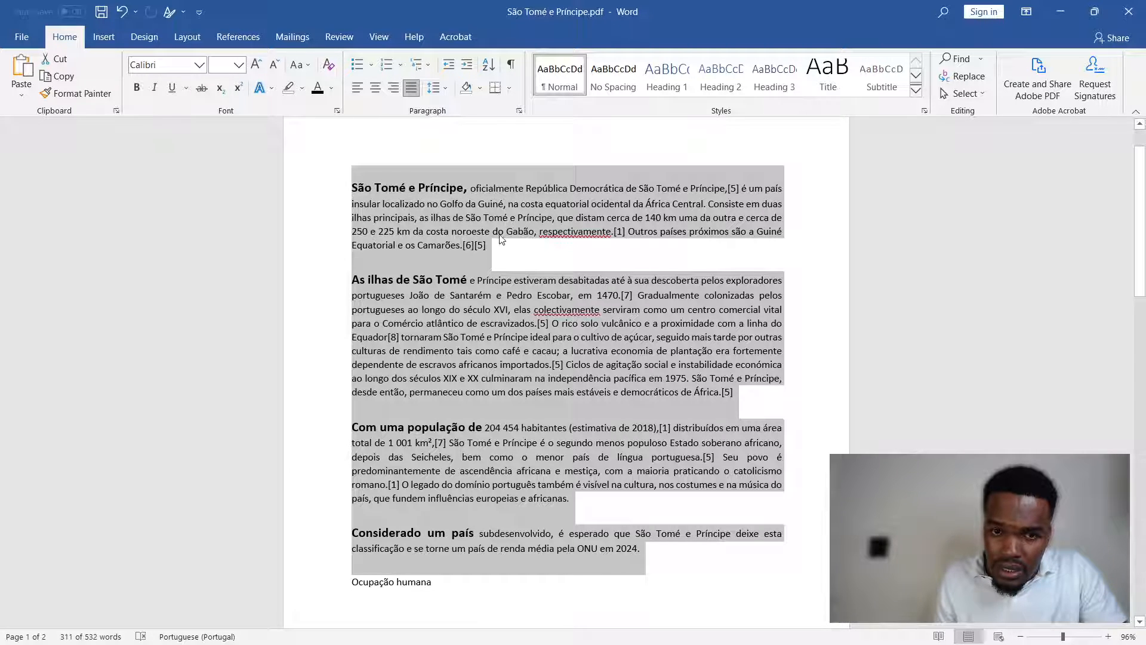
pyautogui.click(519, 111)
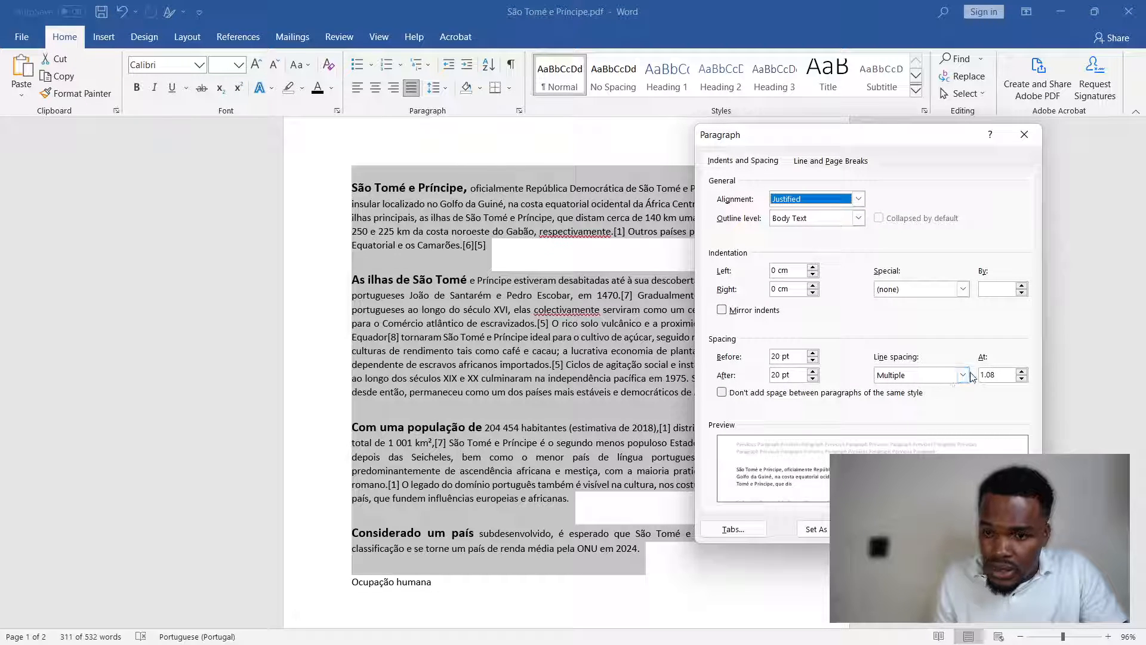
pyautogui.click(1022, 371)
pyautogui.click(1022, 371)
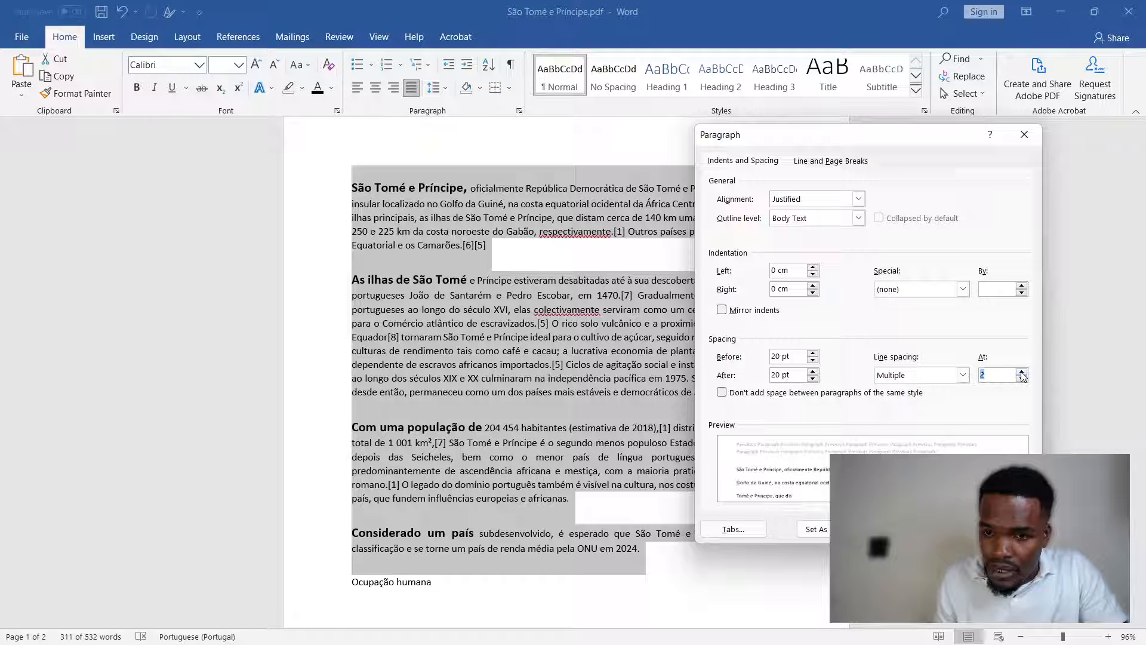
pyautogui.click(1022, 371)
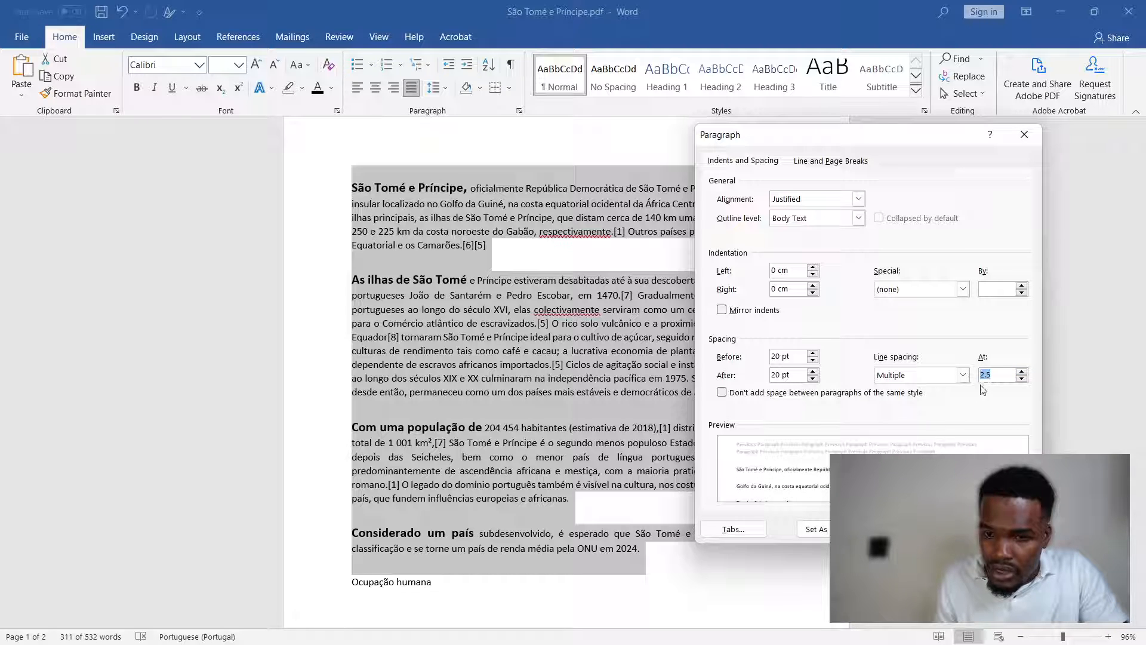
pyautogui.click(1022, 372)
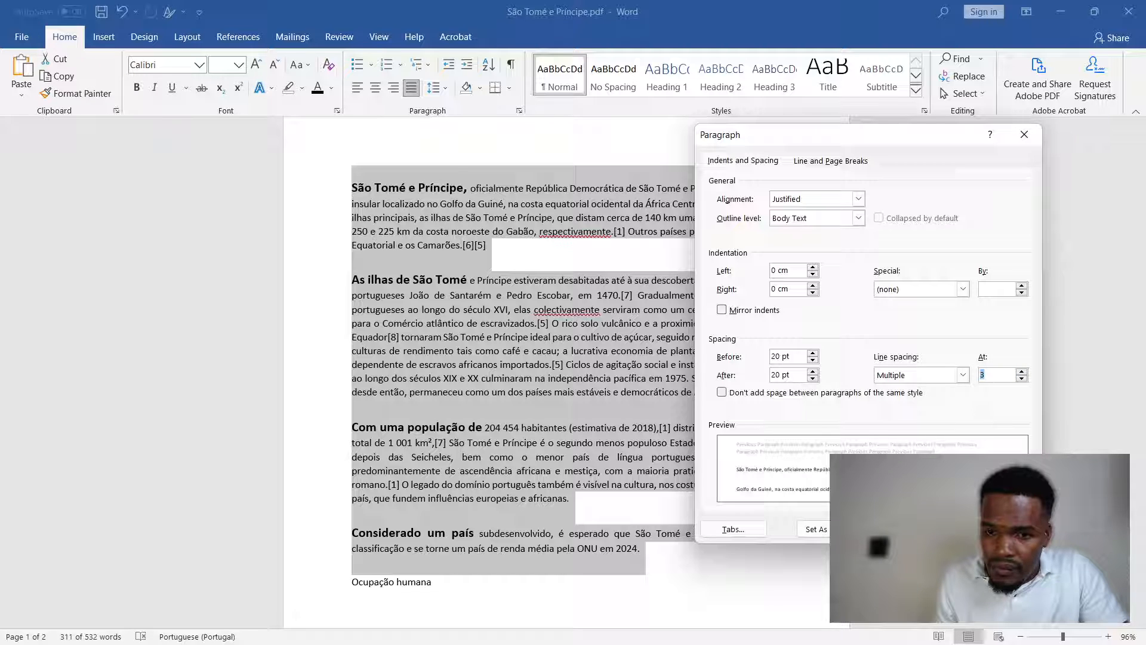
pyautogui.click(932, 529)
pyautogui.scroll(-1, 437, 206)
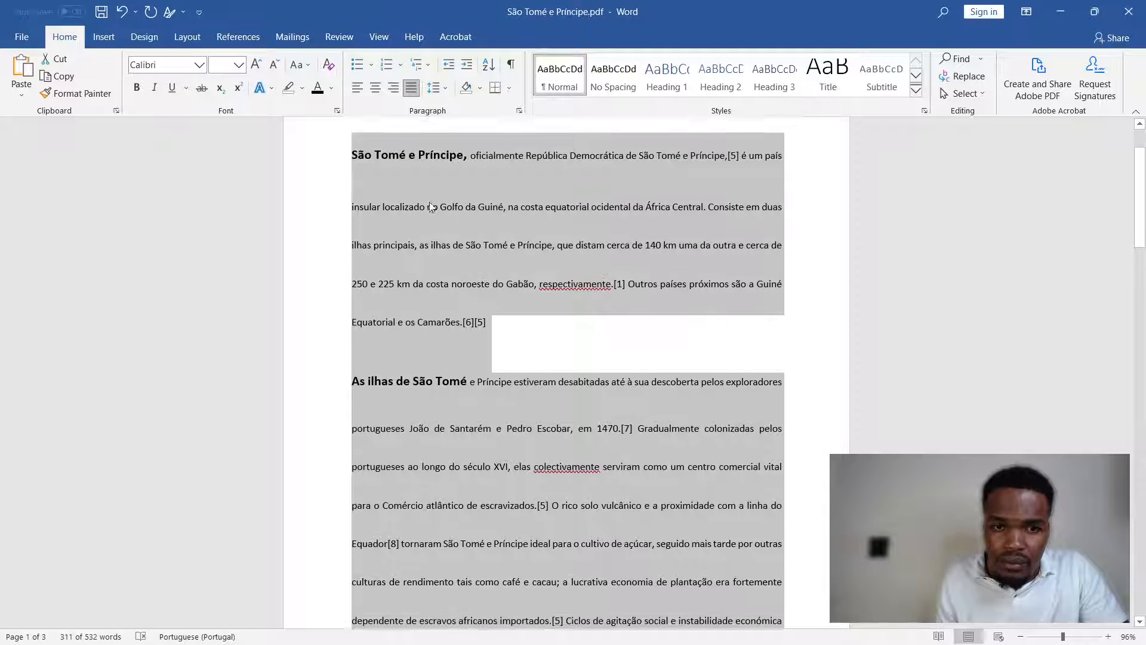
pyautogui.scroll(-4, 424, 179)
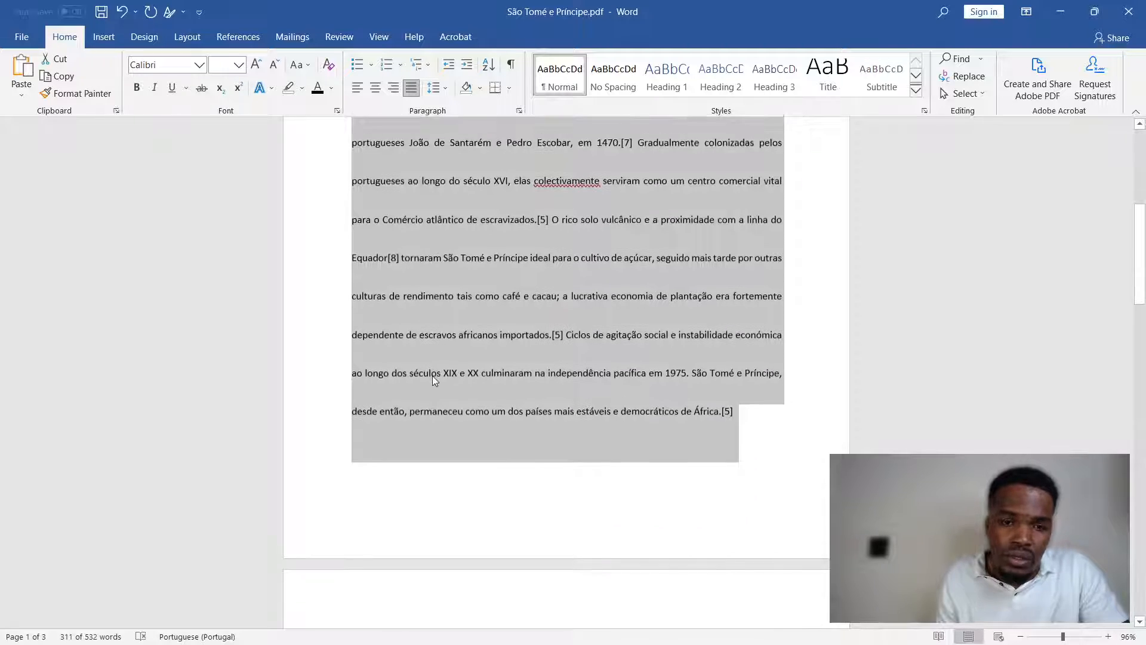
pyautogui.scroll(2, 432, 375)
pyautogui.scroll(3, 436, 380)
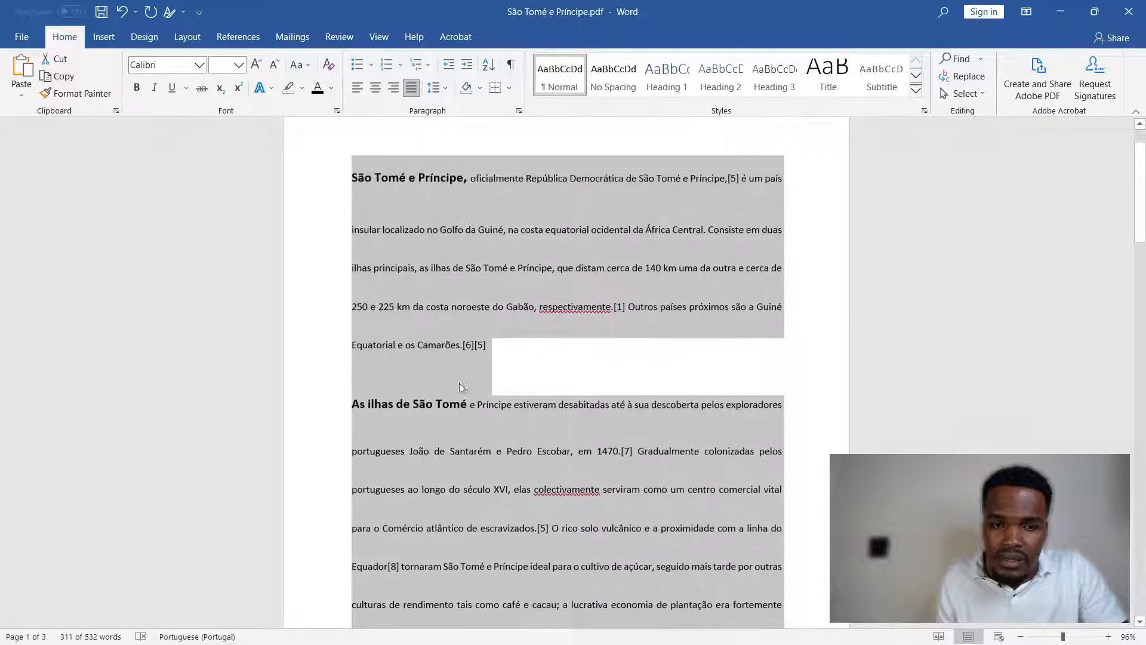
pyautogui.click(519, 110)
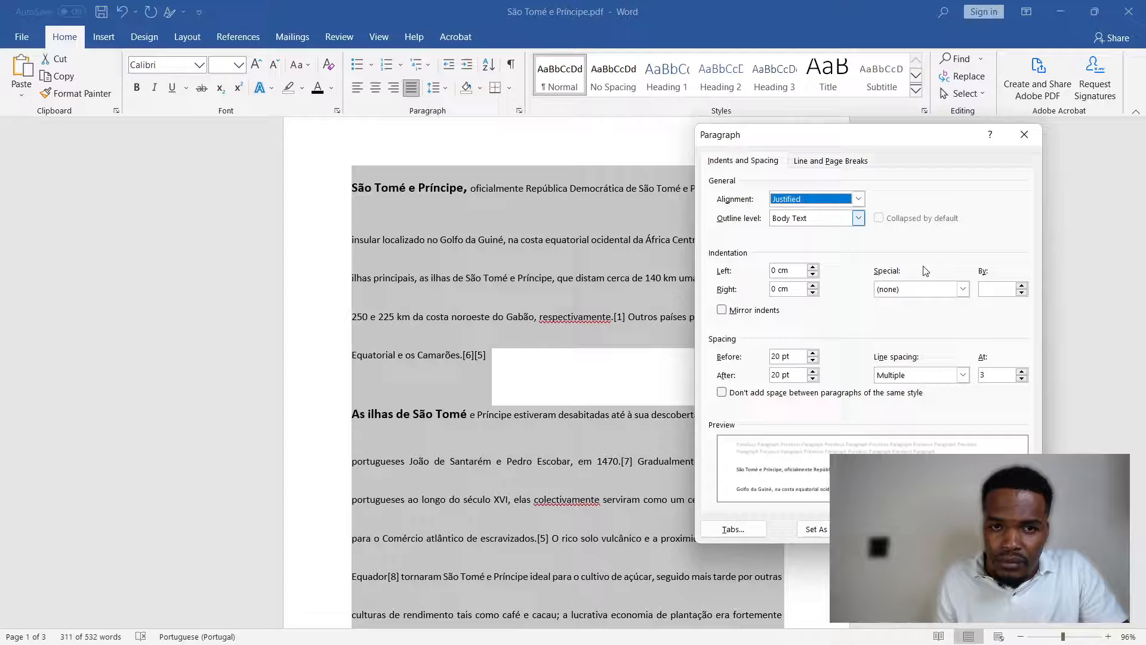
pyautogui.doubleClick(991, 375)
pyautogui.press('BackSpace')
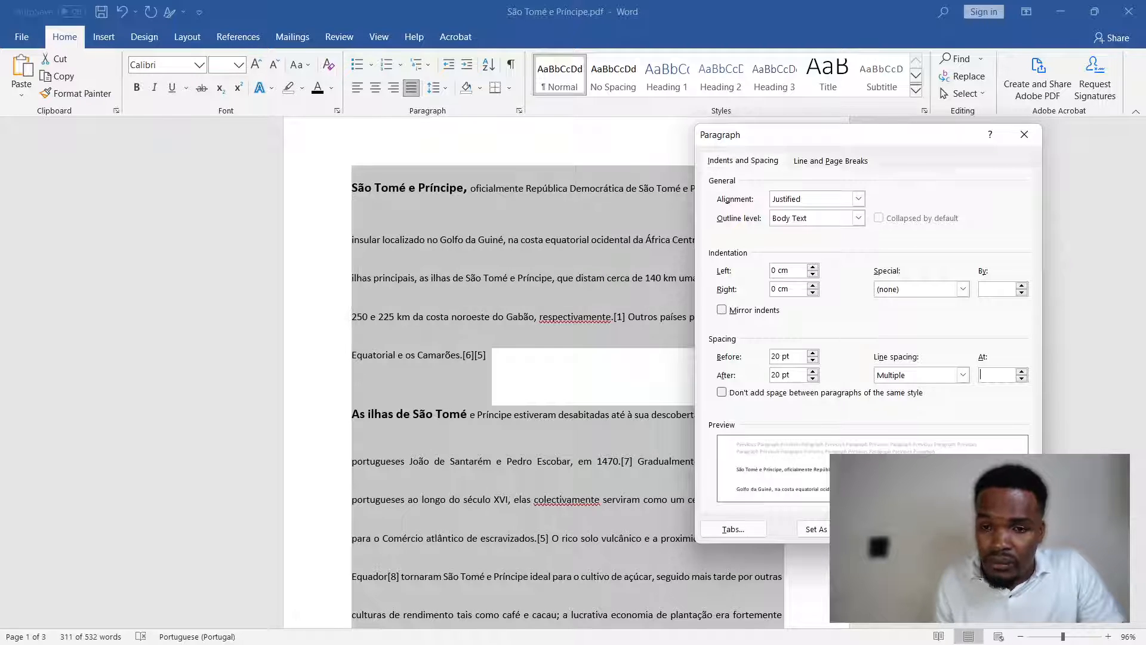
pyautogui.press('Escape')
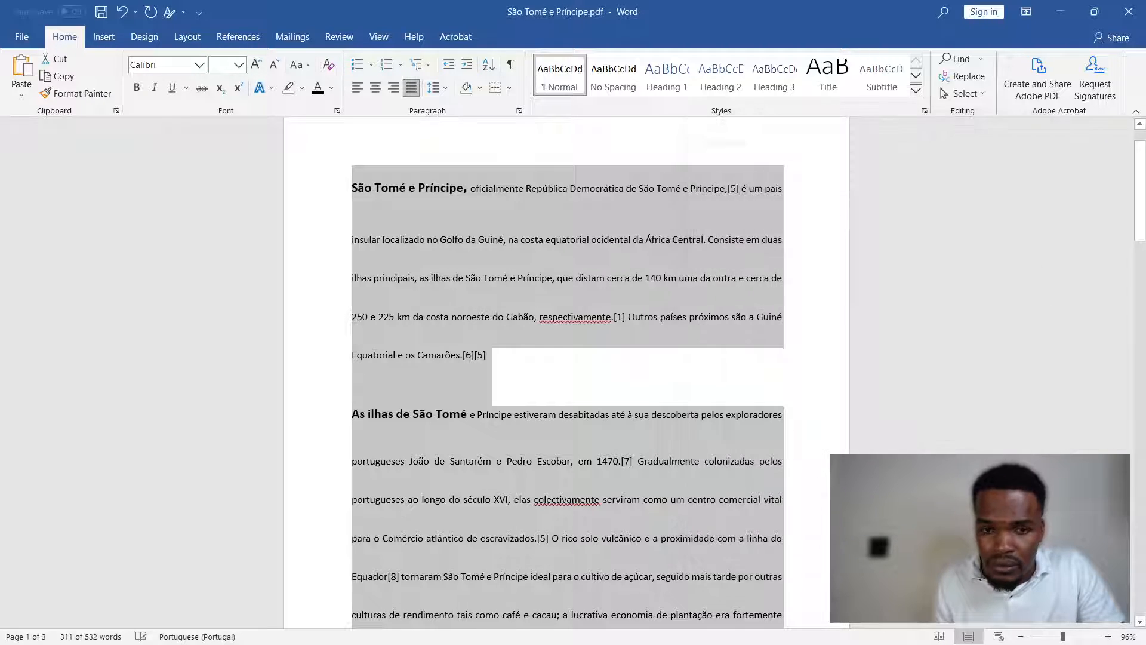
# - Set the line spacing of the four introductory paragraphs to Multiple at 1.08
pyautogui.click(519, 112)
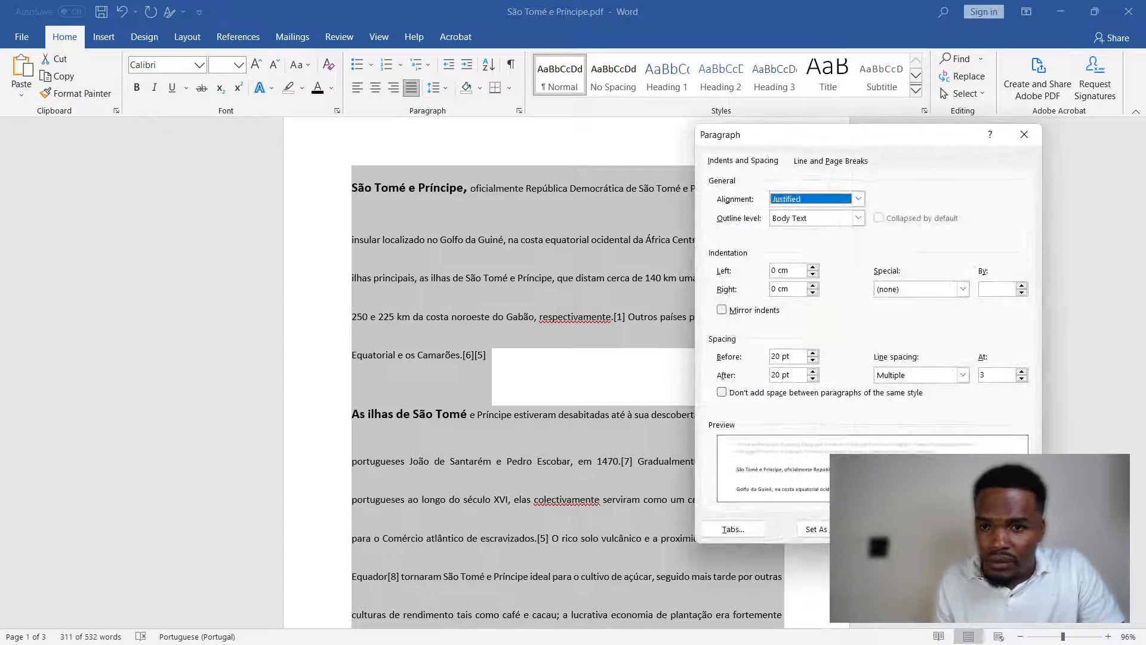
pyautogui.doubleClick(983, 374)
pyautogui.write('1.08')
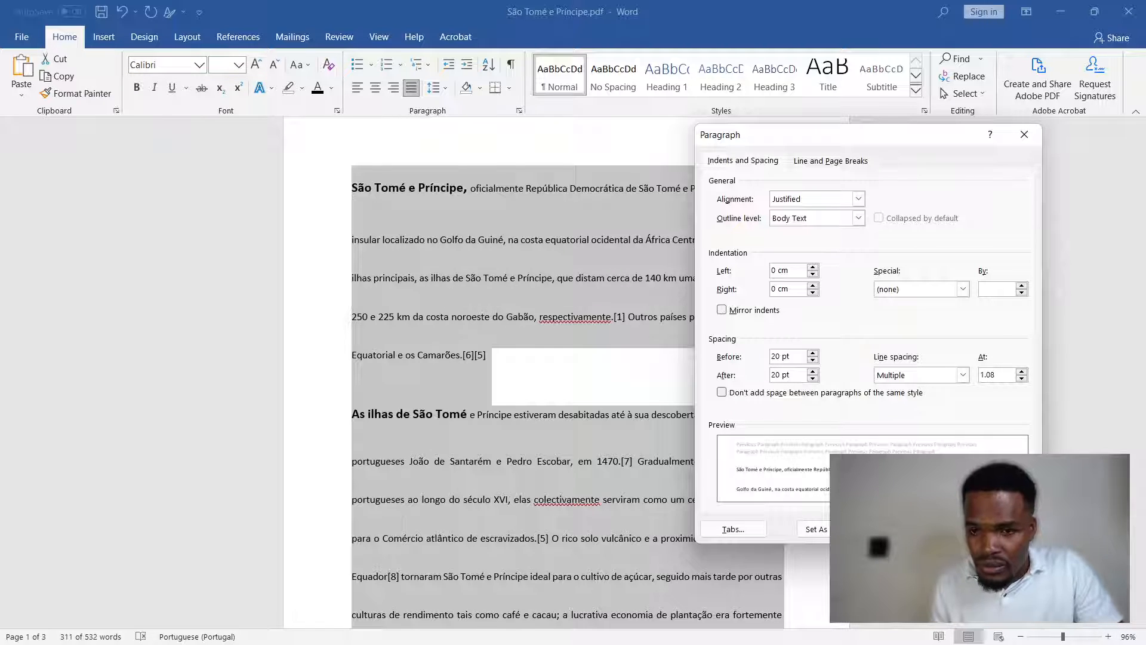
pyautogui.press('Return')
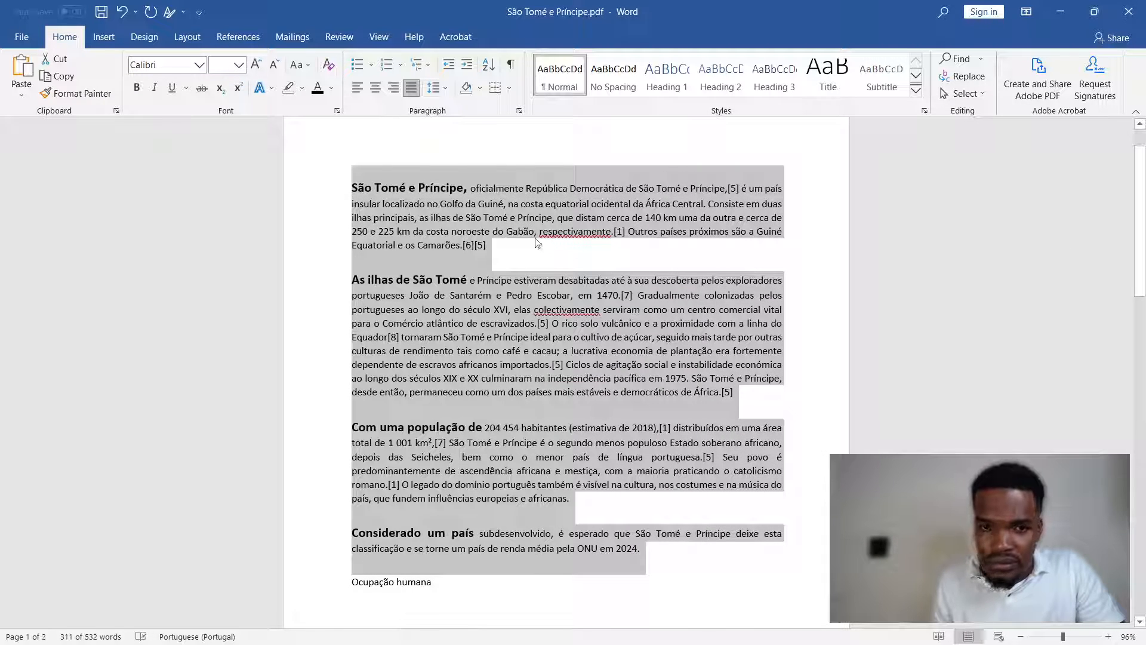
# - Set the line spacing of the four introductory paragraphs to 1.5 lines and review the spacing from the start of the page
pyautogui.click(519, 110)
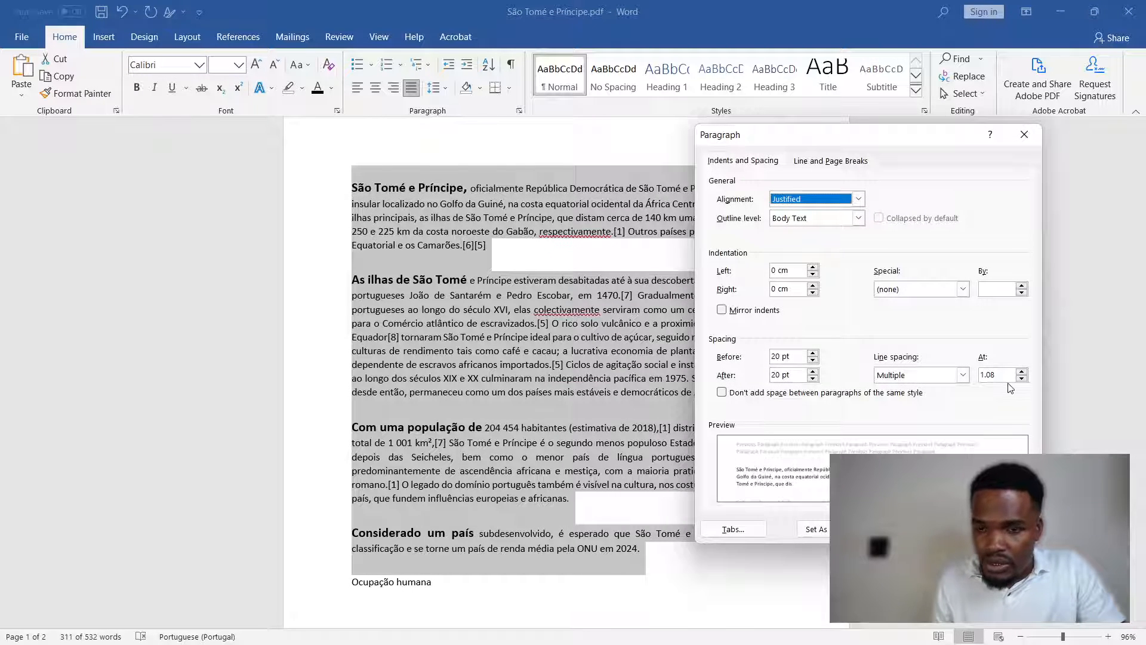
pyautogui.click(963, 375)
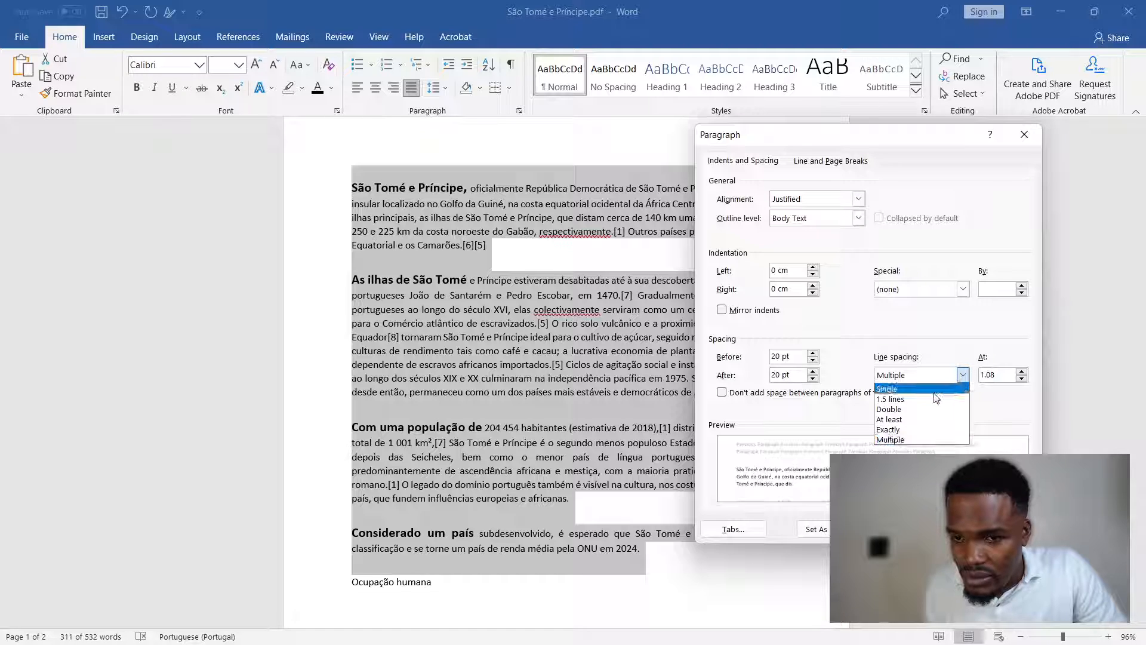
pyautogui.click(937, 387)
pyautogui.click(962, 375)
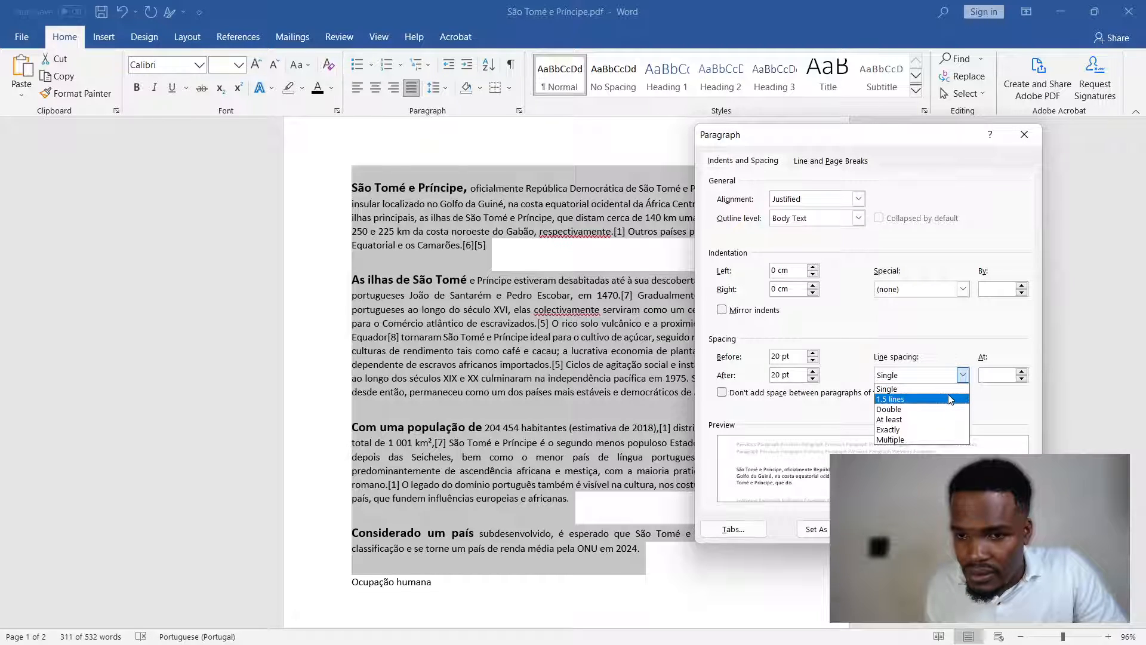
pyautogui.click(942, 400)
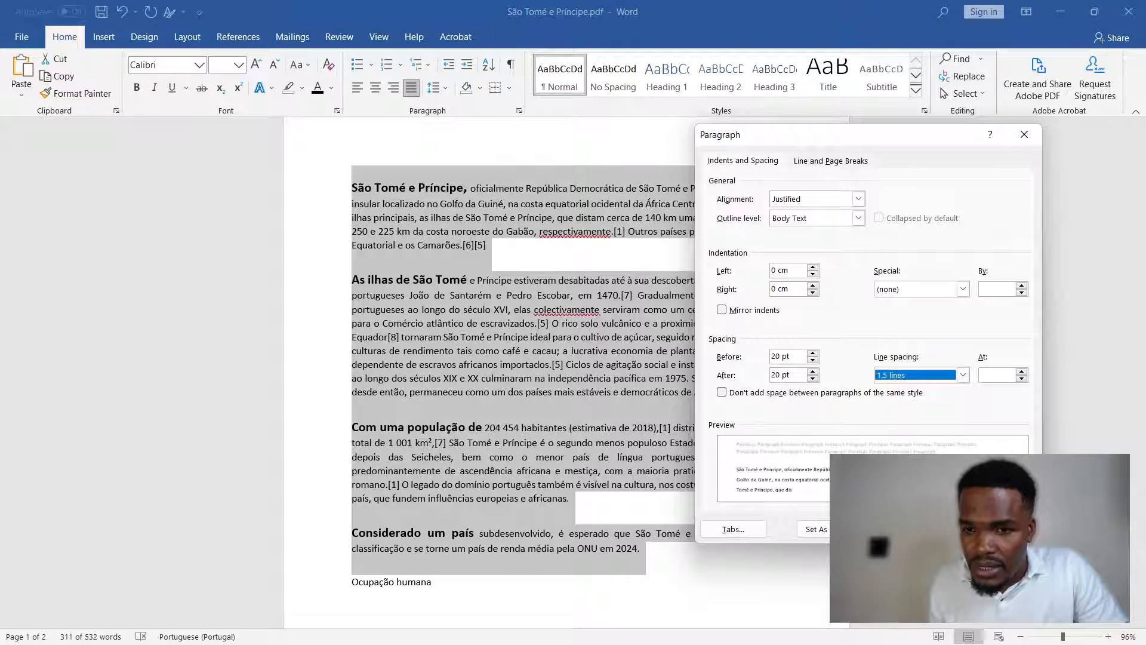
pyautogui.press('Return')
pyautogui.scroll(1, 483, 322)
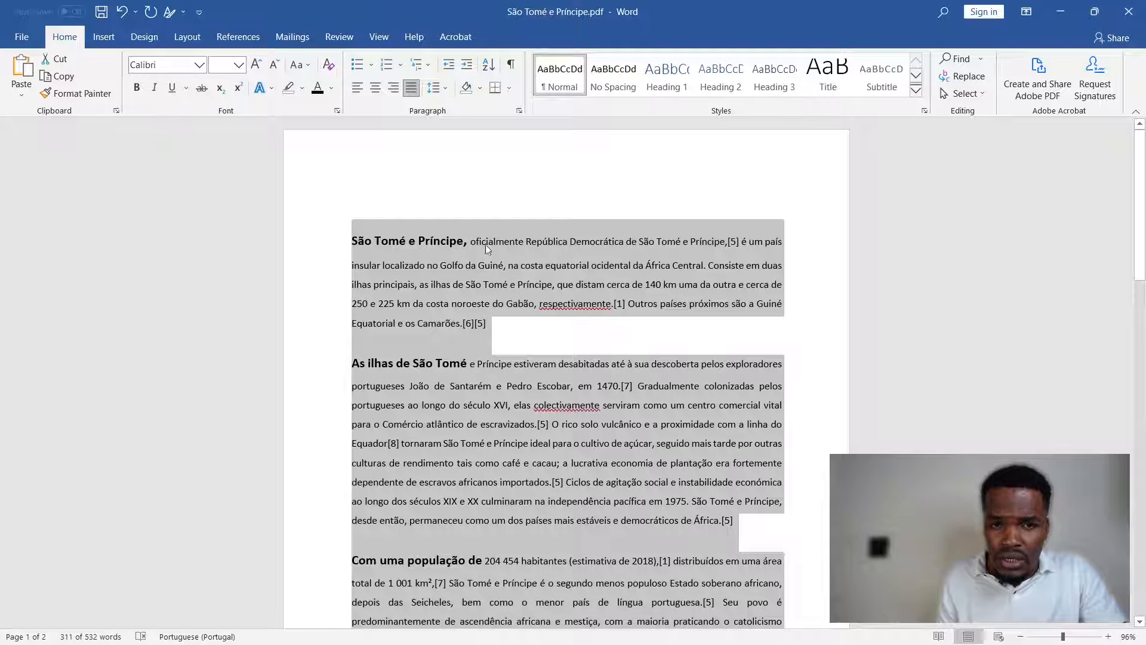
# - Set the line spacing of the four introductory paragraphs to At least 12 pt and review the text down to the "Ocupação humana" section
pyautogui.click(519, 111)
pyautogui.click(937, 376)
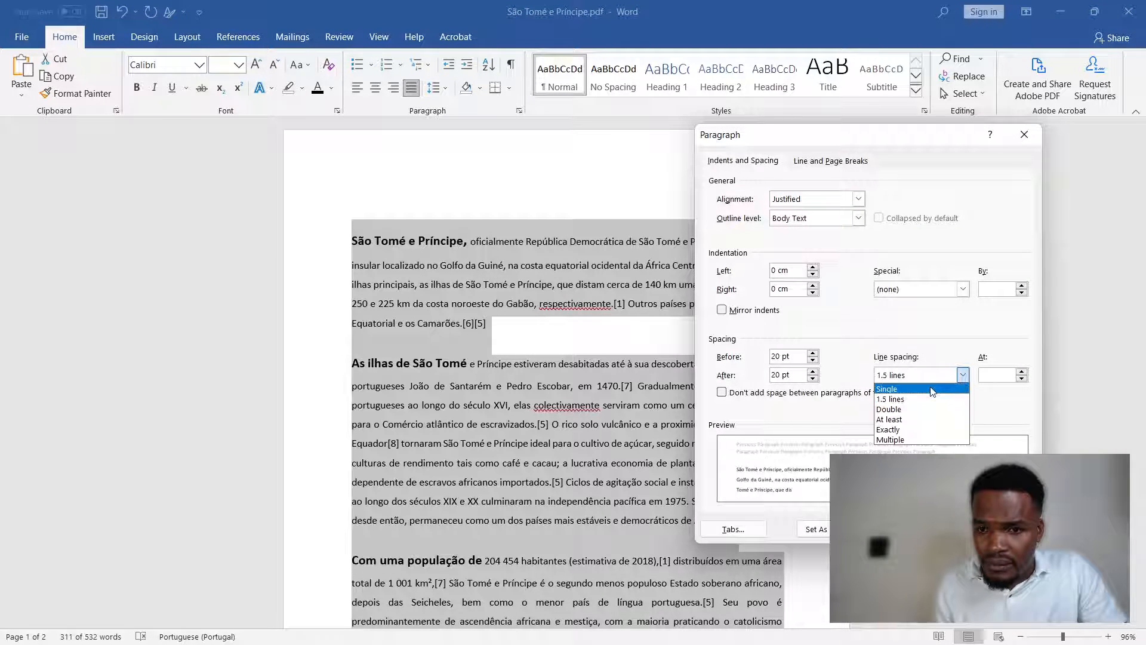
pyautogui.click(917, 420)
pyautogui.click(933, 529)
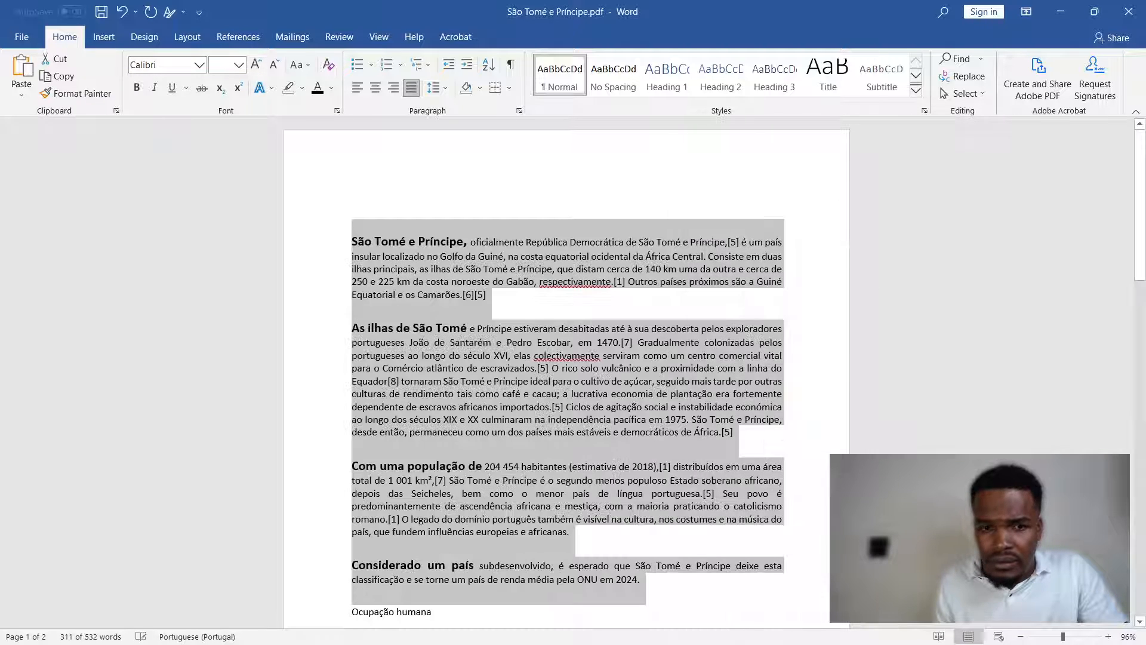
pyautogui.click(612, 328)
pyautogui.scroll(-3, 570, 397)
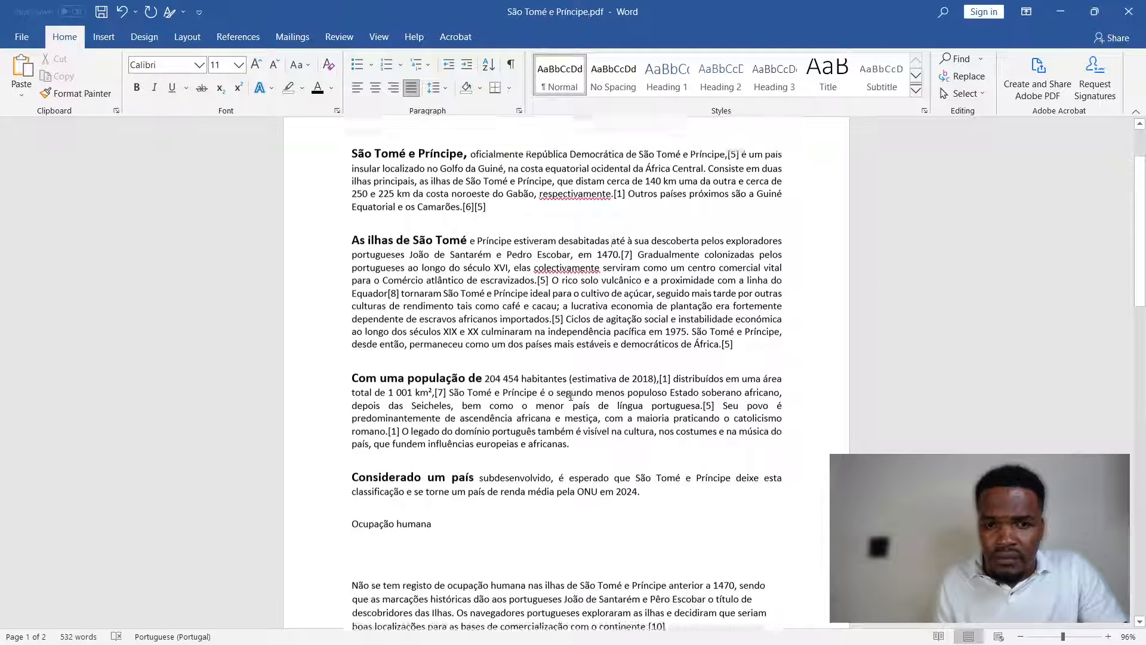
pyautogui.scroll(3, 570, 397)
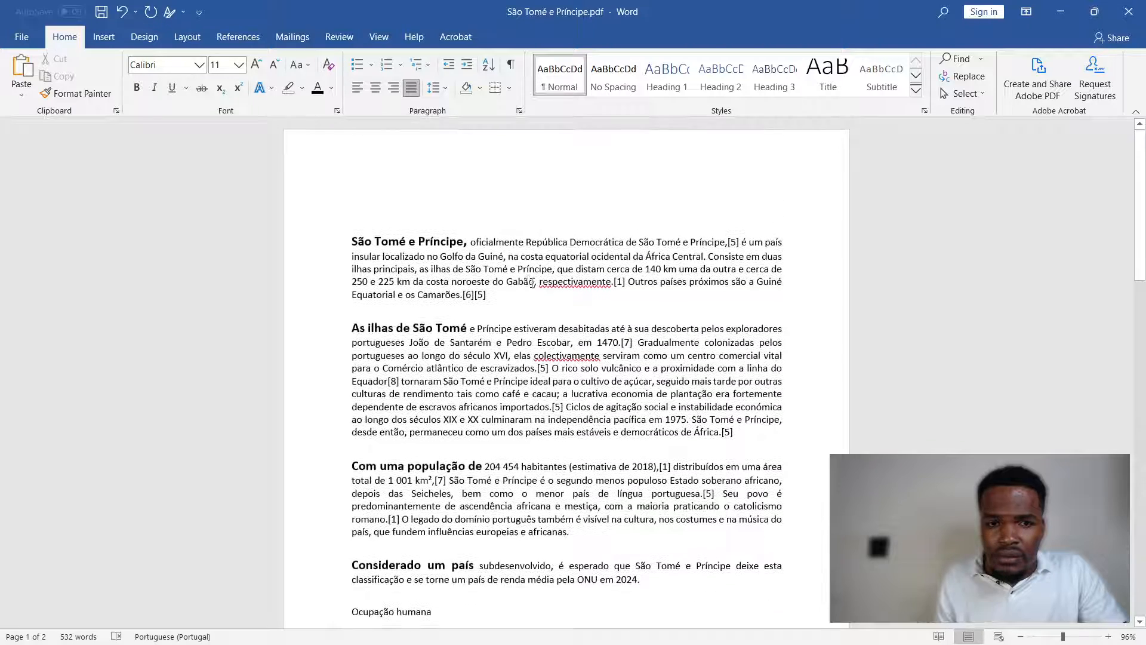
# - Set the line spacing of the second paragraph, "As ilhas de São Tomé", to Multiple at 1.08 and review the page
pyautogui.click(519, 111)
pyautogui.click(962, 375)
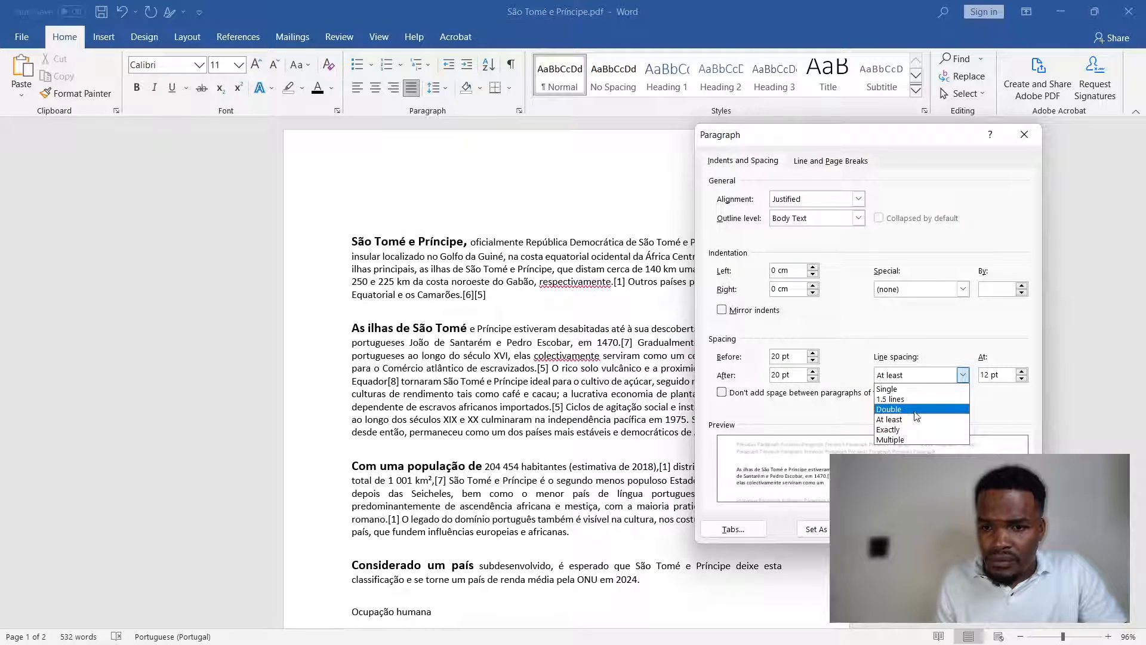
pyautogui.click(911, 440)
pyautogui.doubleClick(990, 378)
pyautogui.write('1.08')
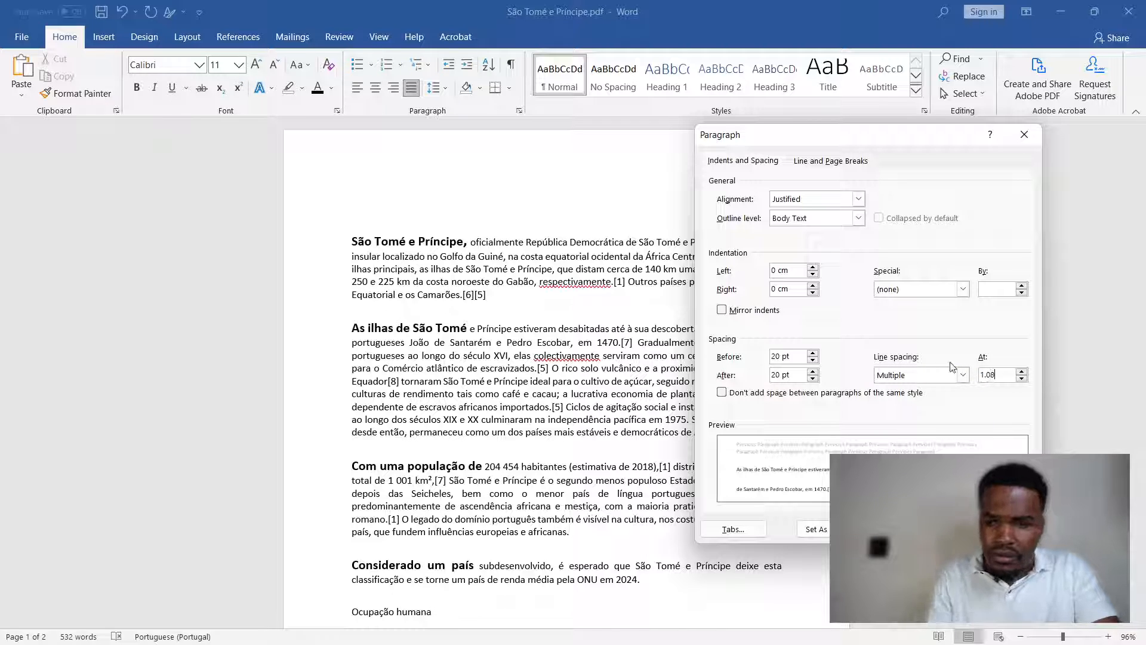
pyautogui.press('Return')
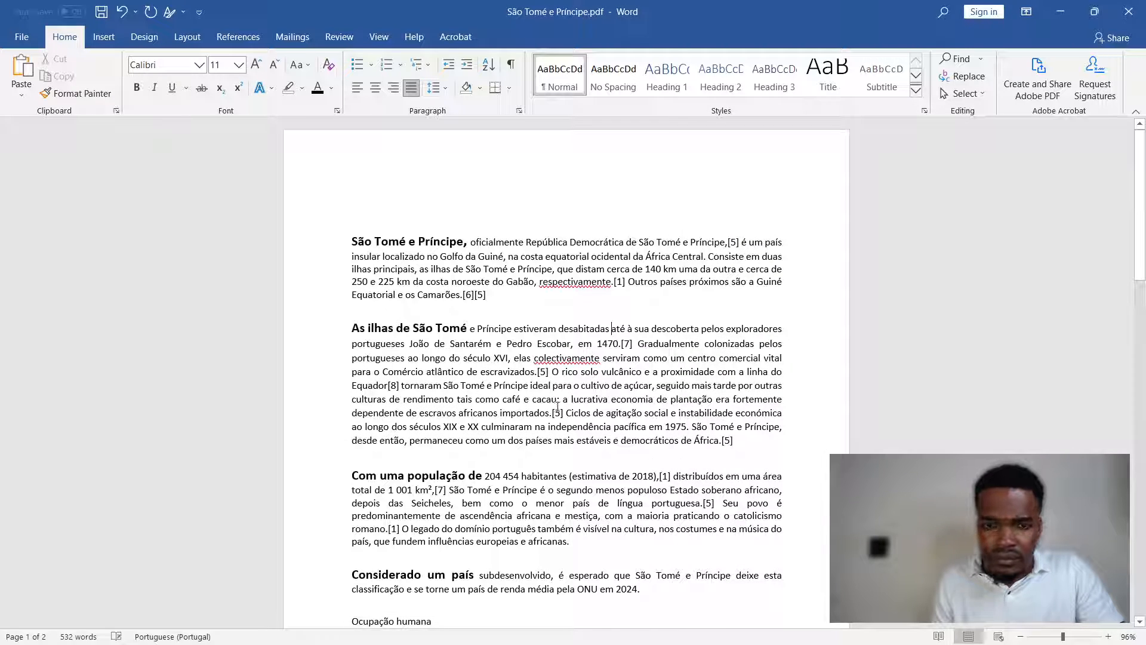
pyautogui.scroll(-3, 548, 419)
pyautogui.scroll(3, 548, 419)
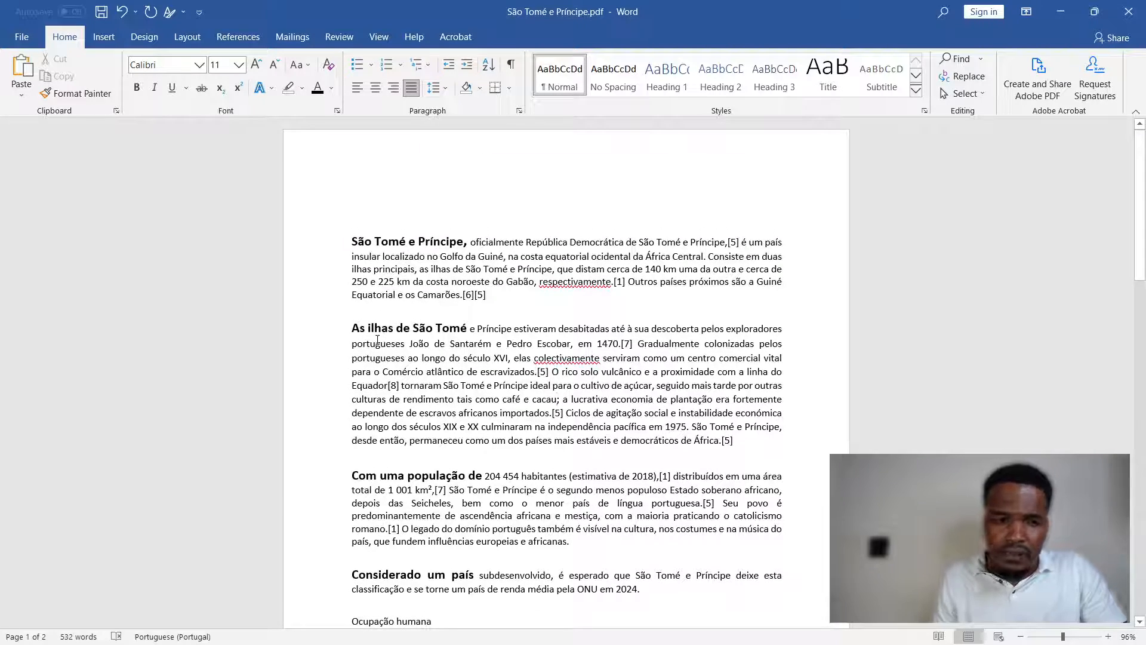
# - Apply a hanging indent of 1.5 cm to the four introductory paragraphs
pyautogui.moveTo(353, 242); pyautogui.dragTo(649, 579)
pyautogui.click(518, 110)
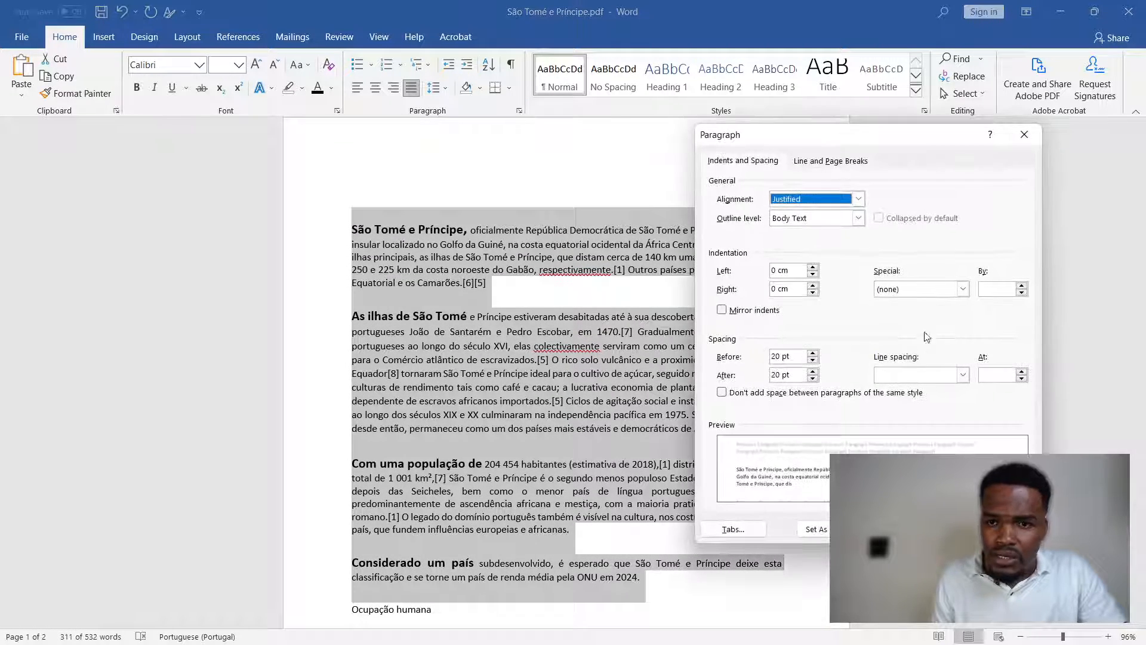
pyautogui.click(962, 289)
pyautogui.click(937, 323)
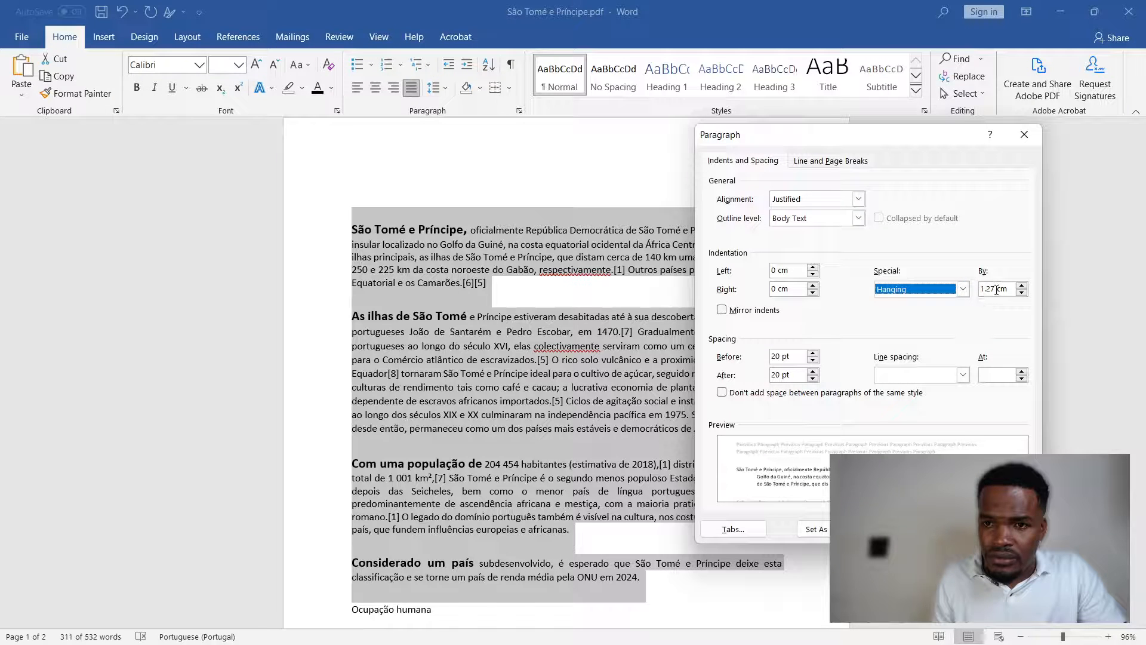
pyautogui.moveTo(997, 290); pyautogui.dragTo(962, 290)
pyautogui.write('1')
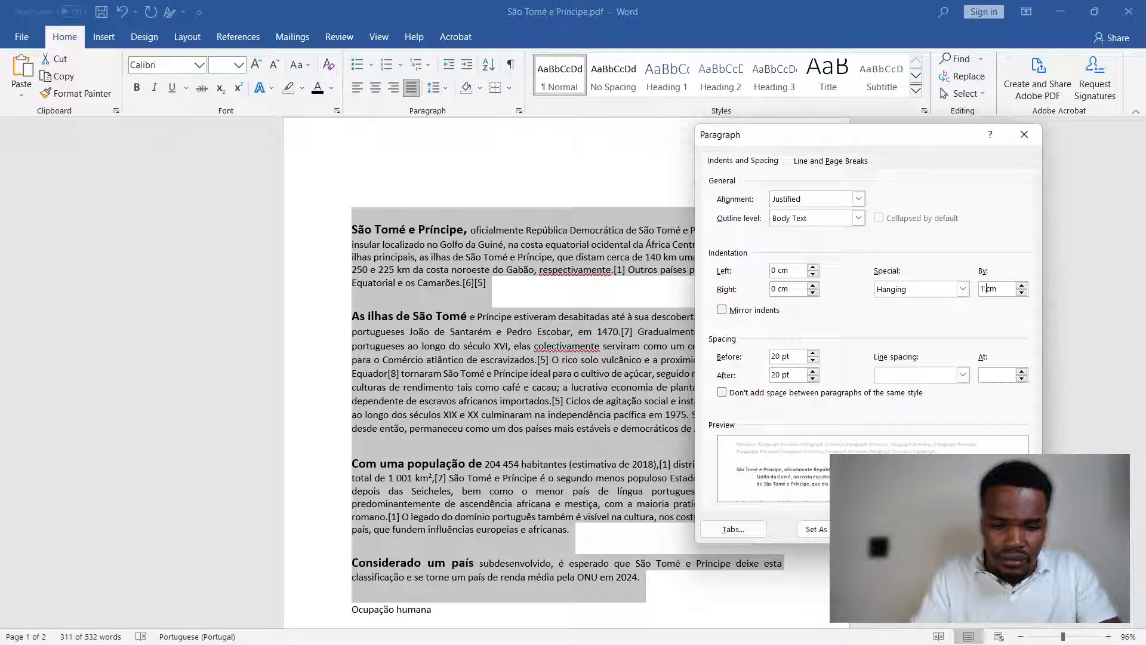
pyautogui.write('.5')
pyautogui.press('Return')
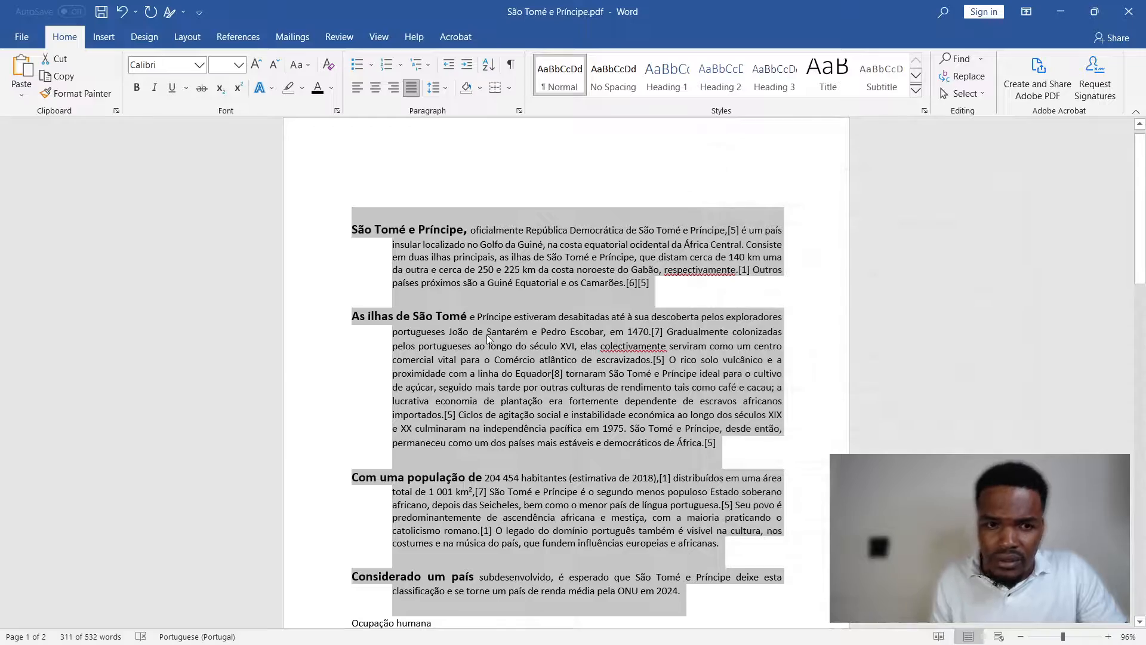
# - Examine the hanging indent across the introductory paragraphs and compare it with the text below the "Ocupação humana" heading
pyautogui.click(489, 339)
pyautogui.scroll(-4, 495, 371)
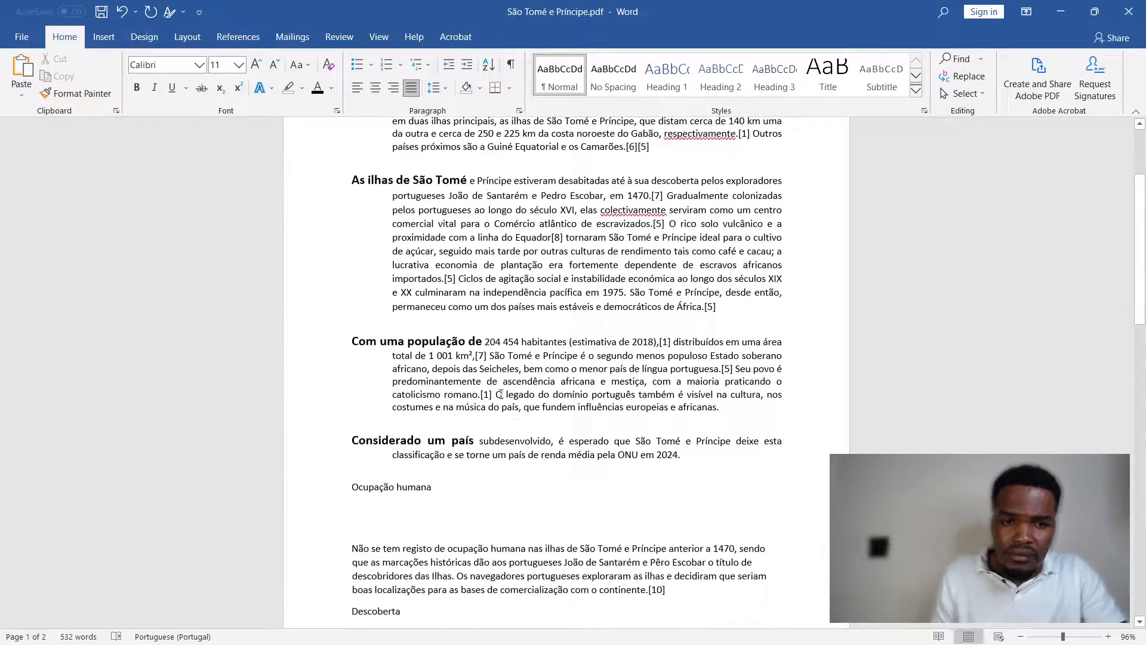
pyautogui.scroll(3, 436, 382)
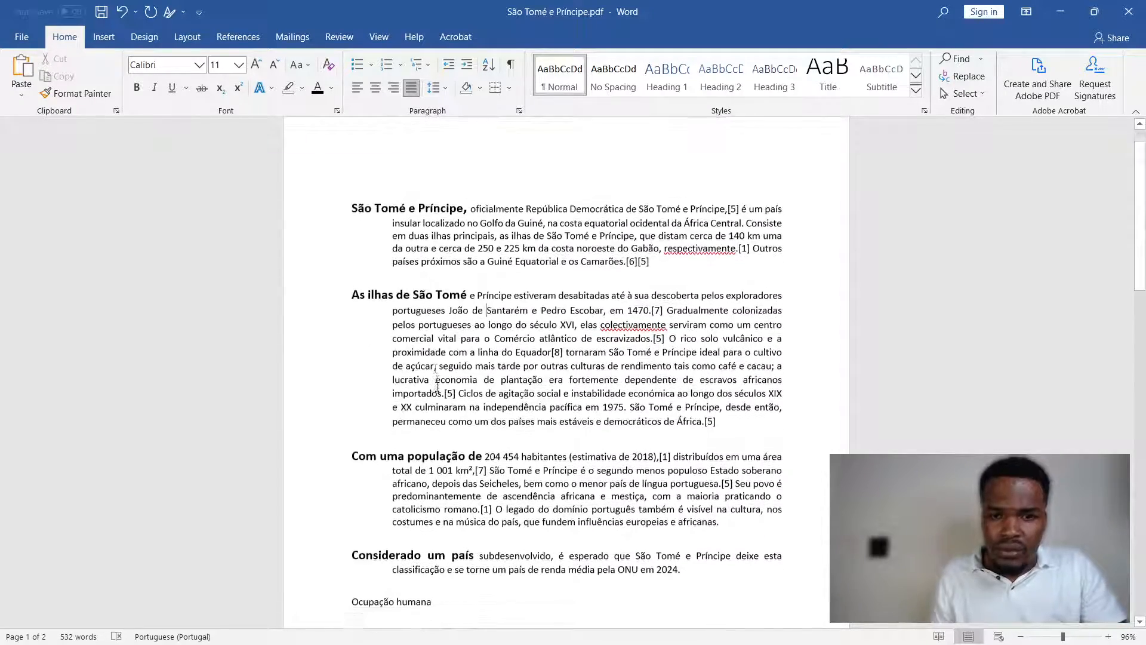
pyautogui.scroll(-2, 437, 382)
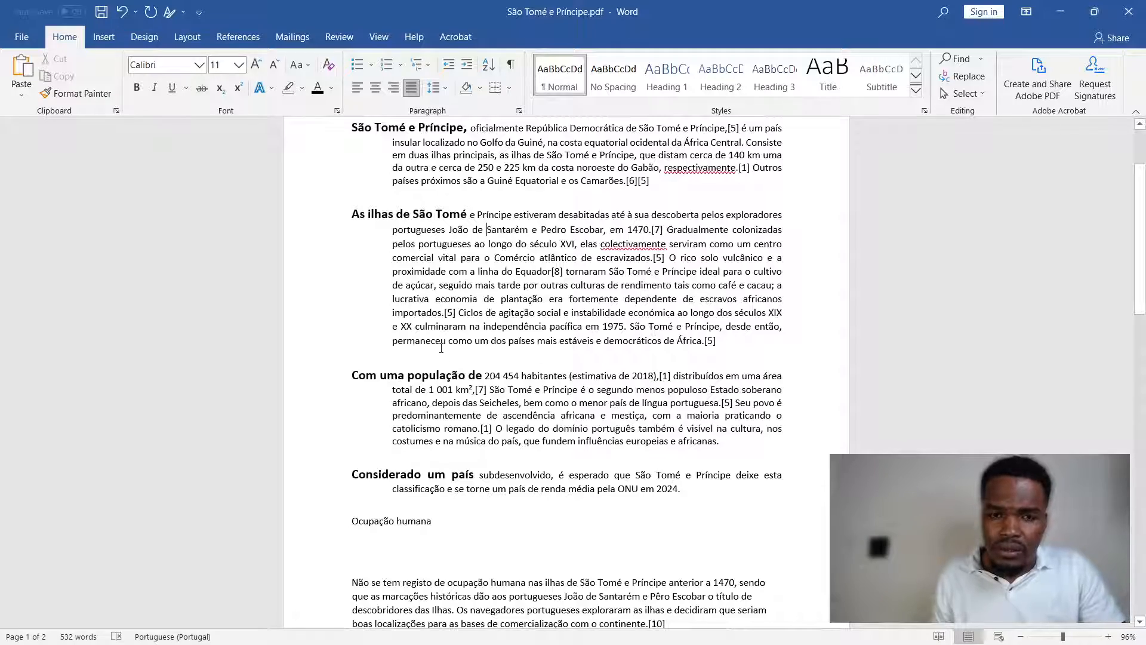
pyautogui.scroll(-2, 389, 304)
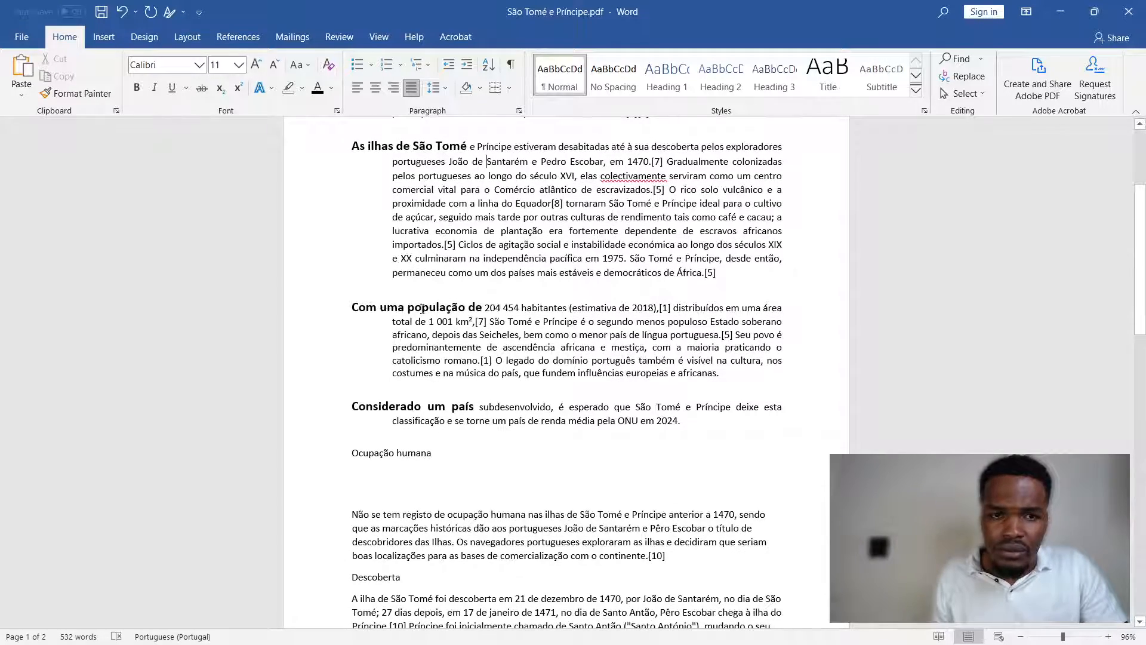
pyautogui.scroll(5, 422, 308)
pyautogui.scroll(-5, 408, 347)
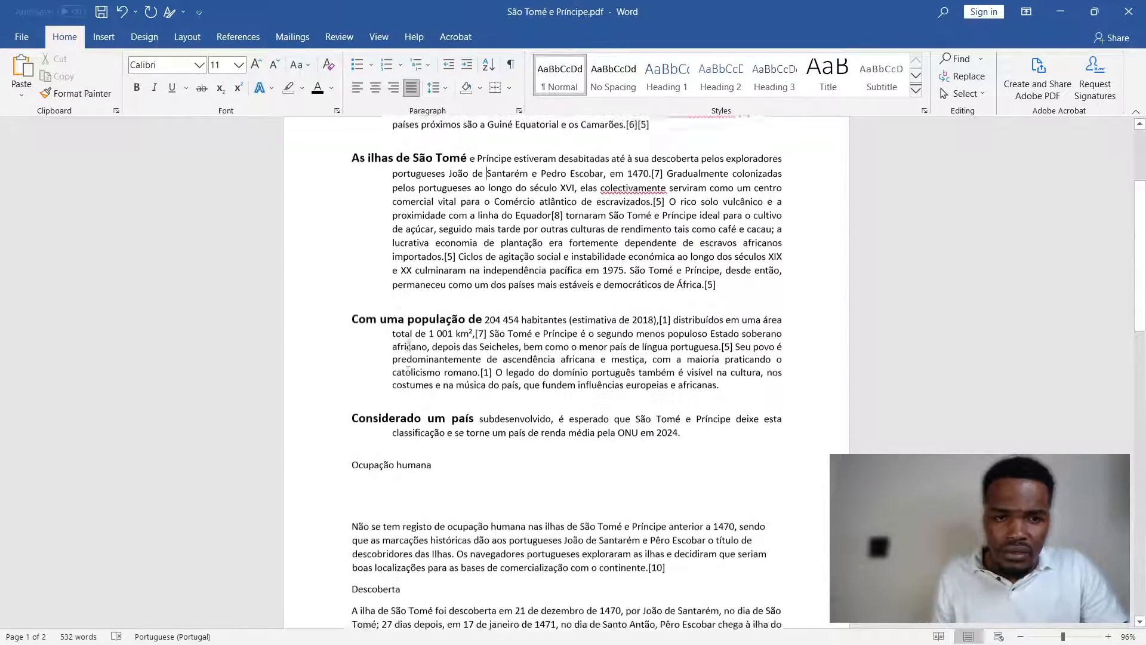
# - Review the second paragraph's indent, spacing, pagination and page-break settings, close them without changes, and return to the start of the document
pyautogui.click(518, 110)
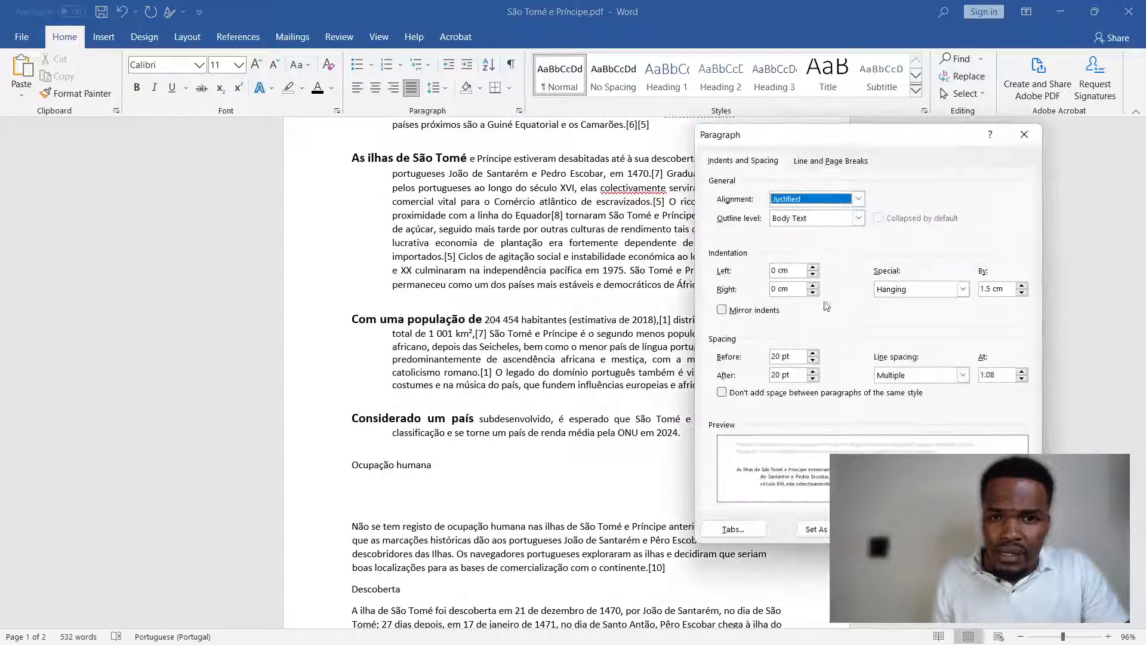
pyautogui.click(849, 160)
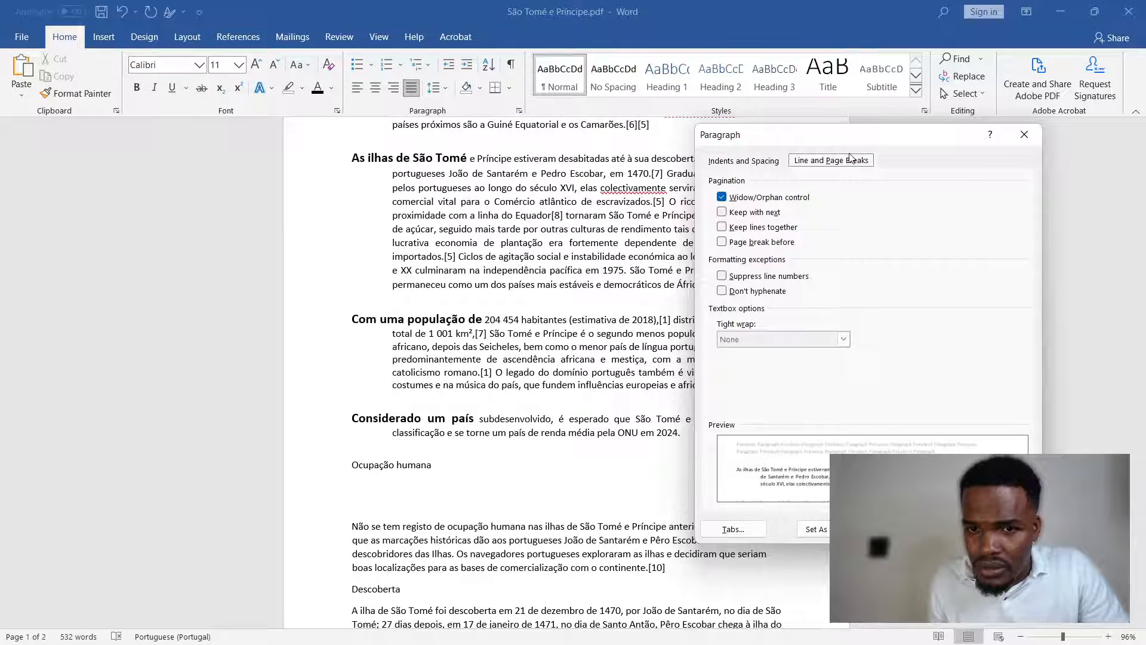
pyautogui.click(753, 160)
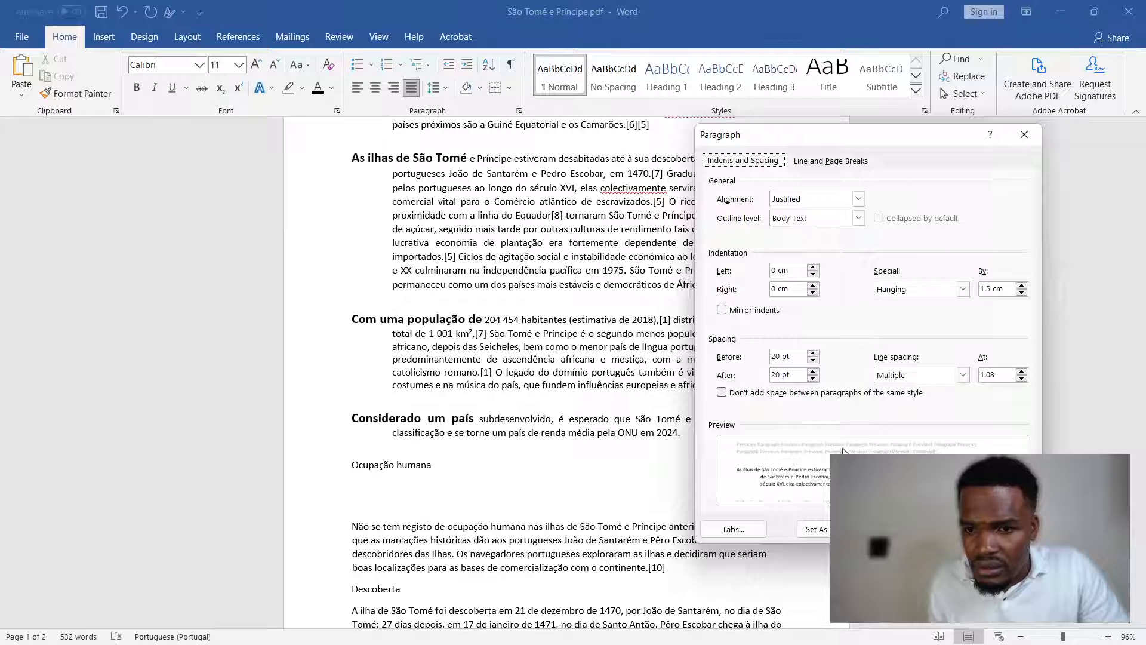
pyautogui.click(827, 161)
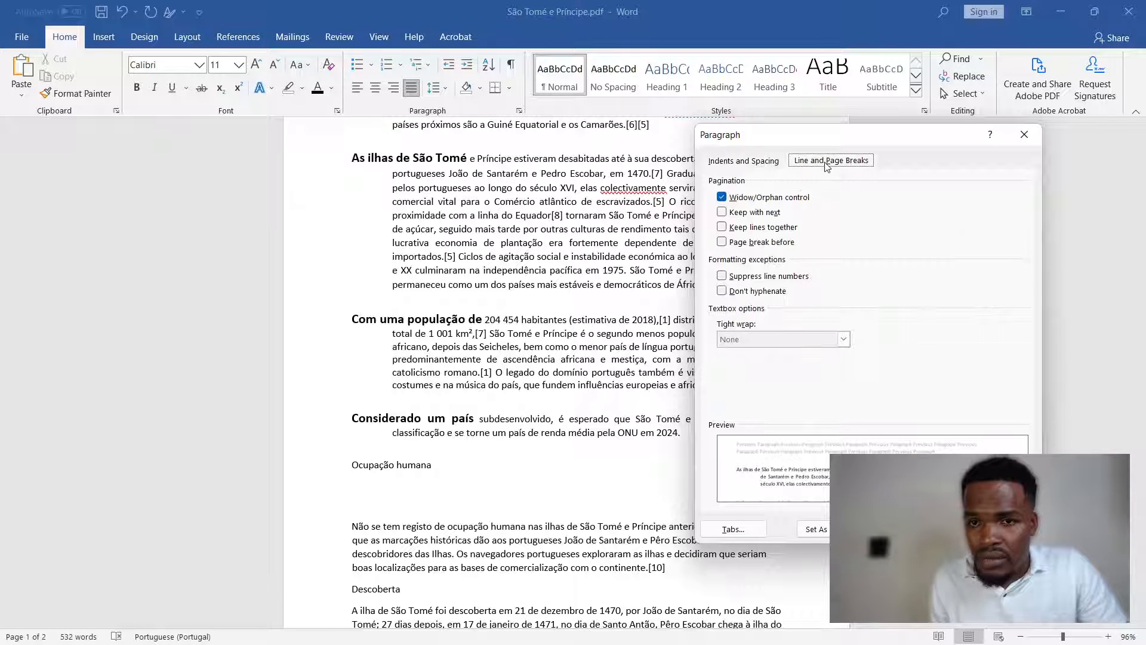
pyautogui.click(758, 160)
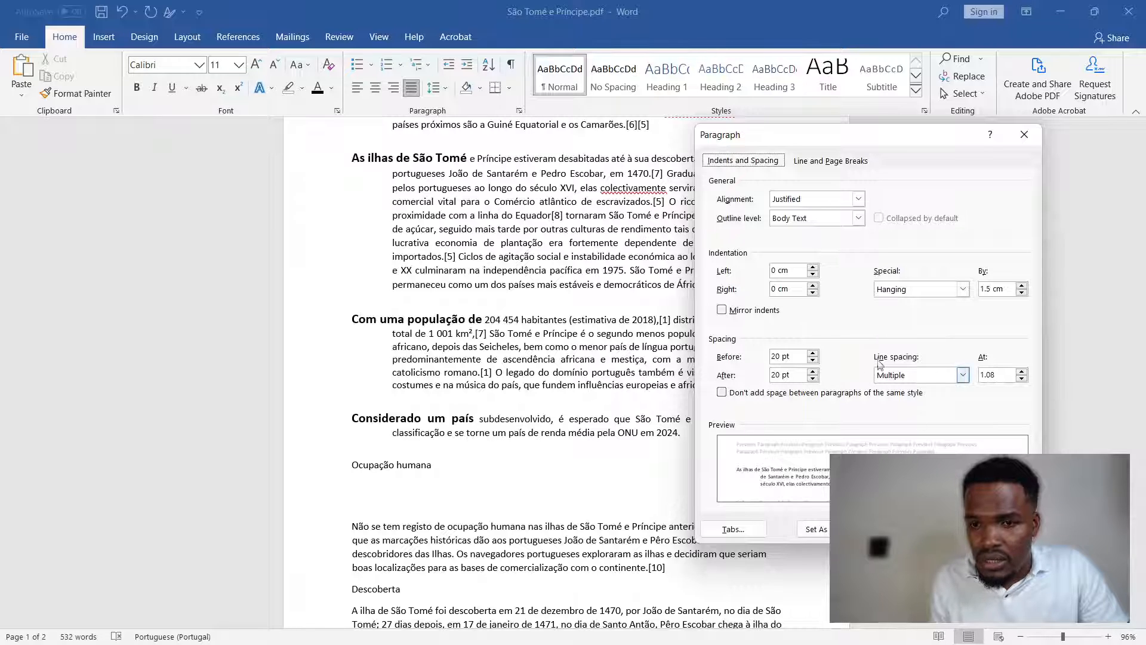
pyautogui.click(817, 162)
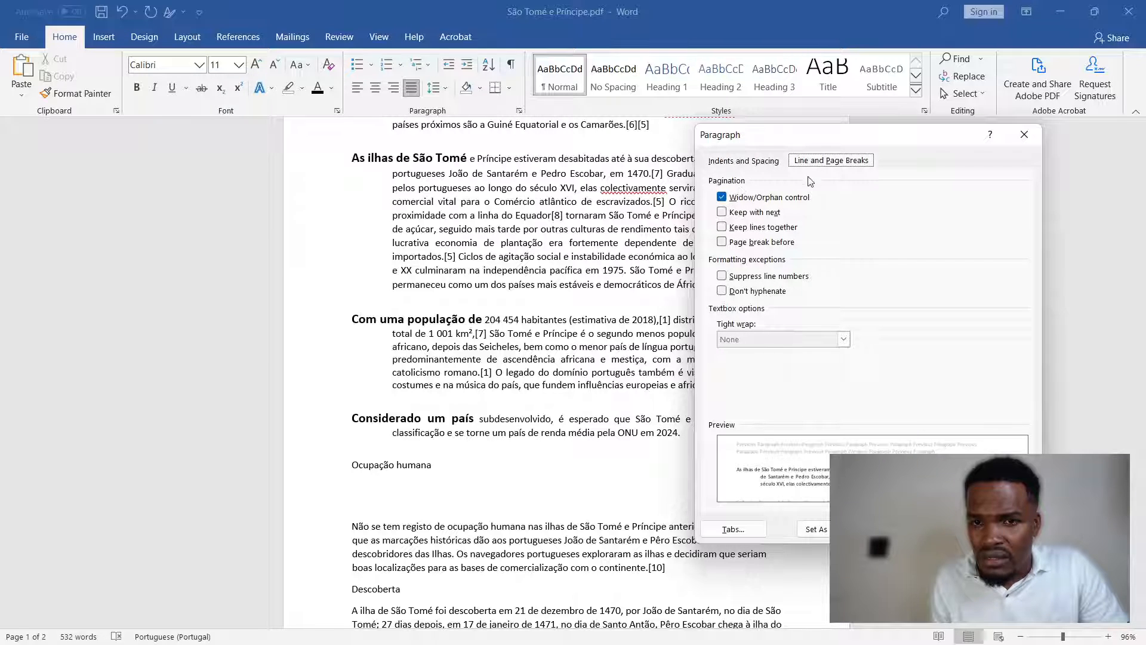
pyautogui.click(757, 162)
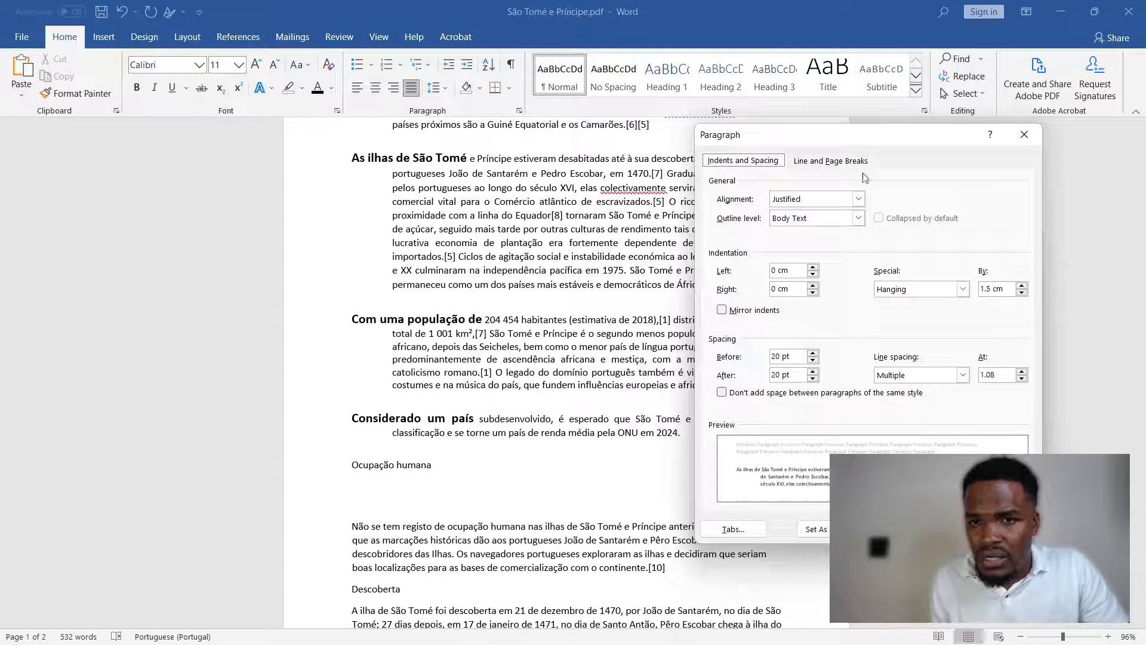
pyautogui.click(813, 162)
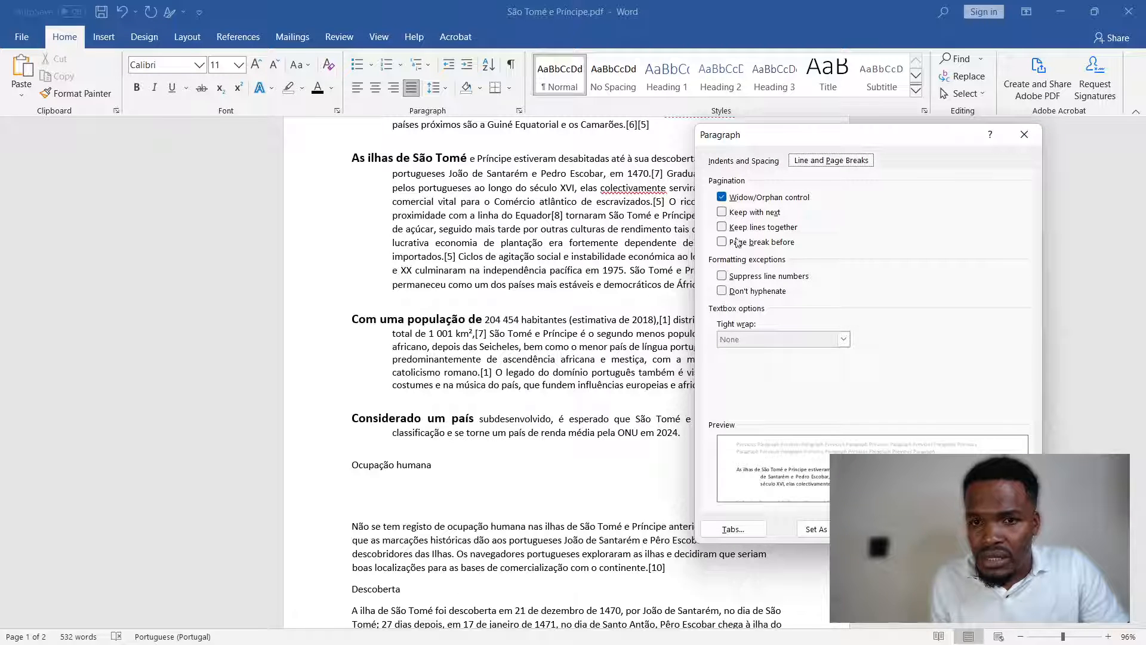
pyautogui.click(767, 161)
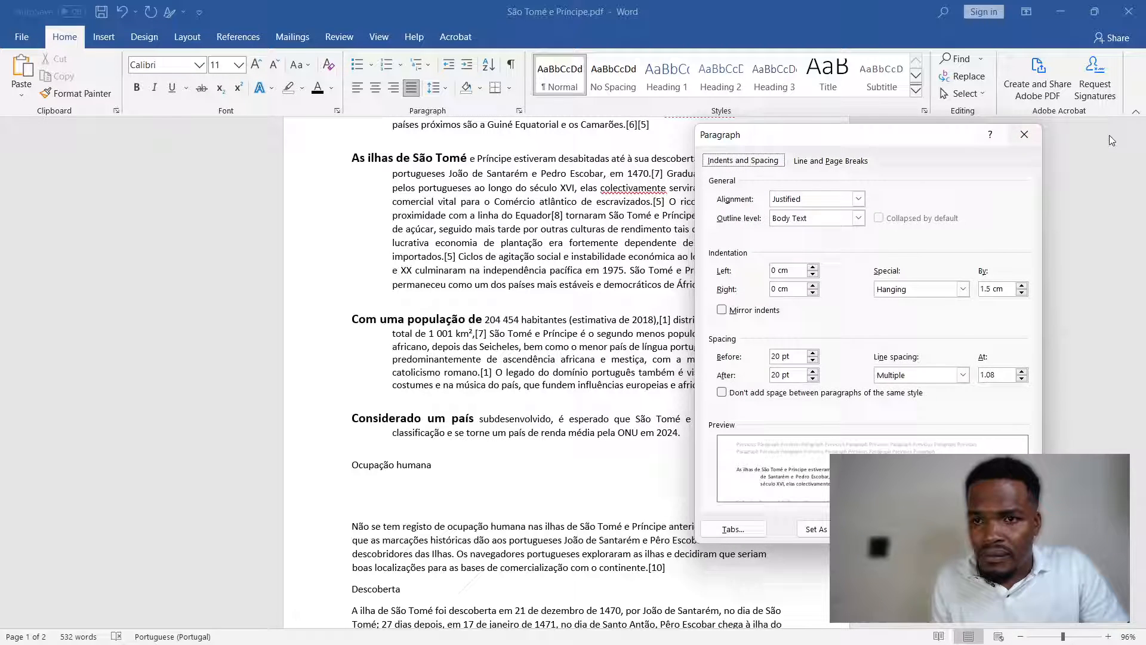
pyautogui.click(1022, 146)
pyautogui.scroll(5, 803, 554)
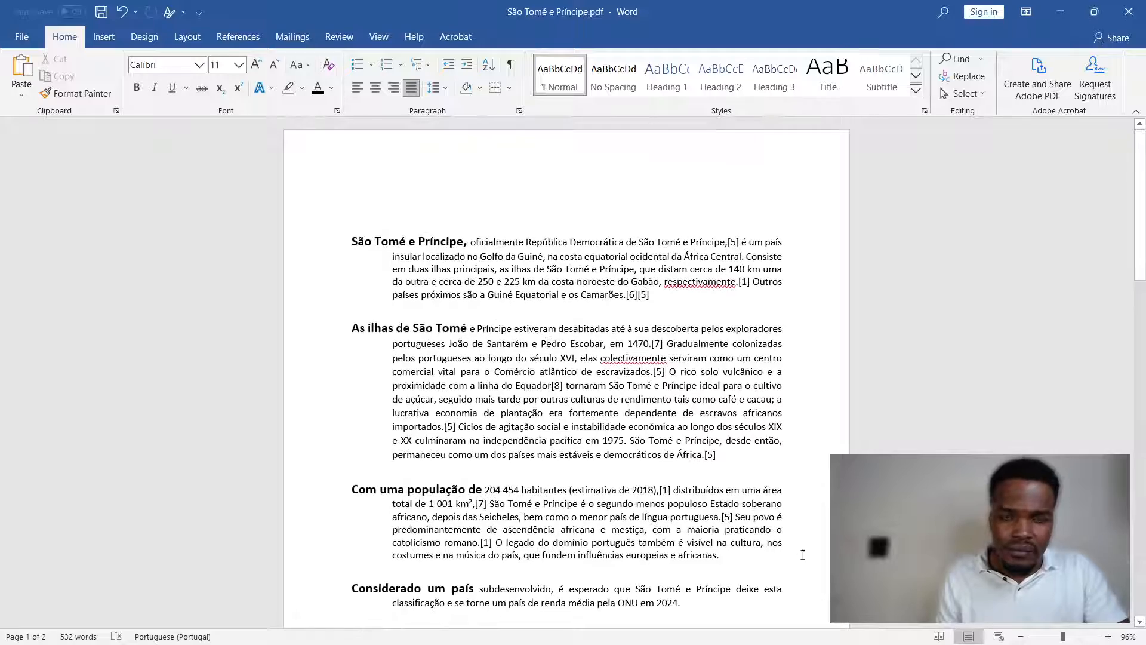